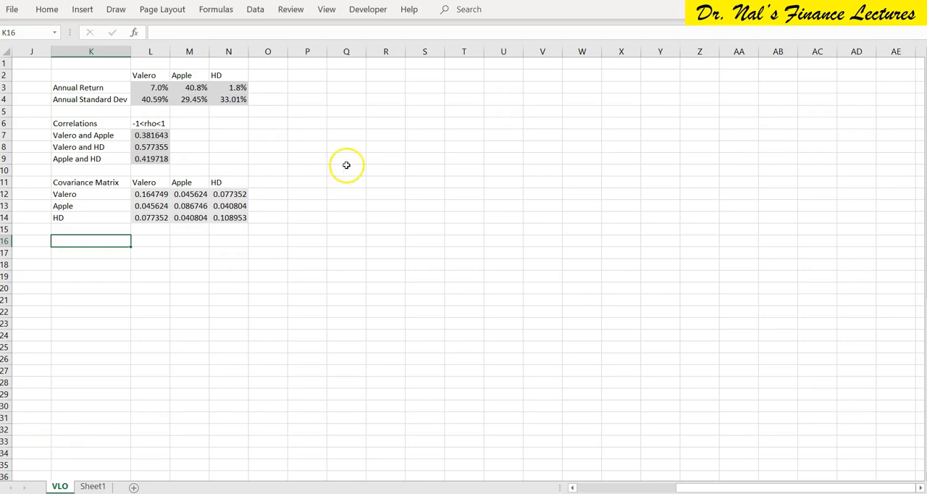
Check in the ribbon customization options that the Developer tab is enabled, and look at its Record Macro command.
left_click(368, 9)
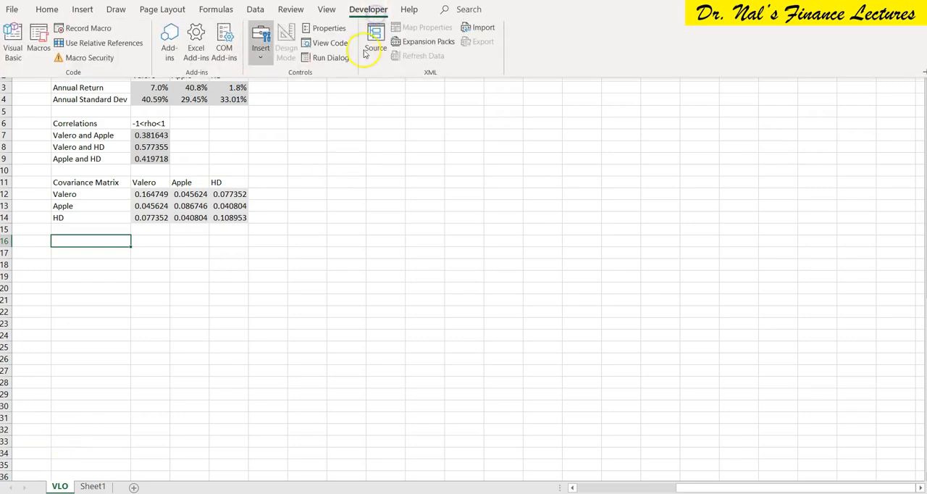
left_click(386, 159)
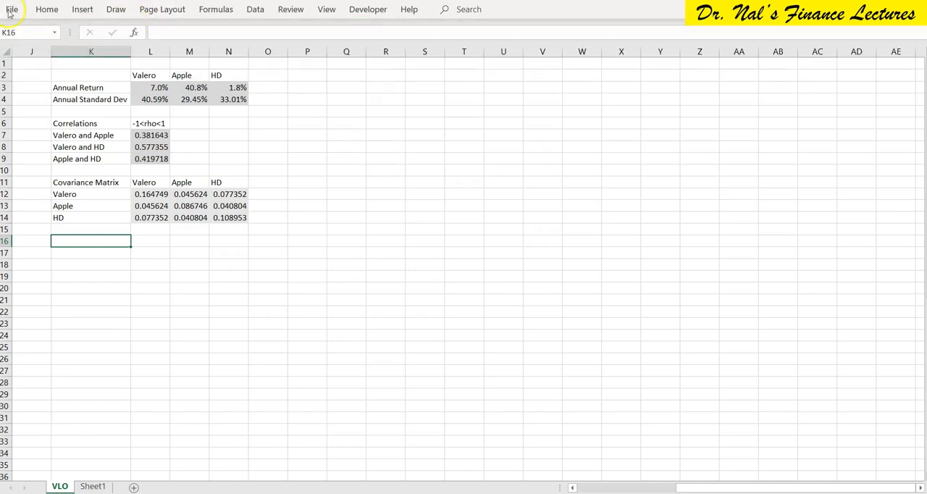
left_click(12, 10)
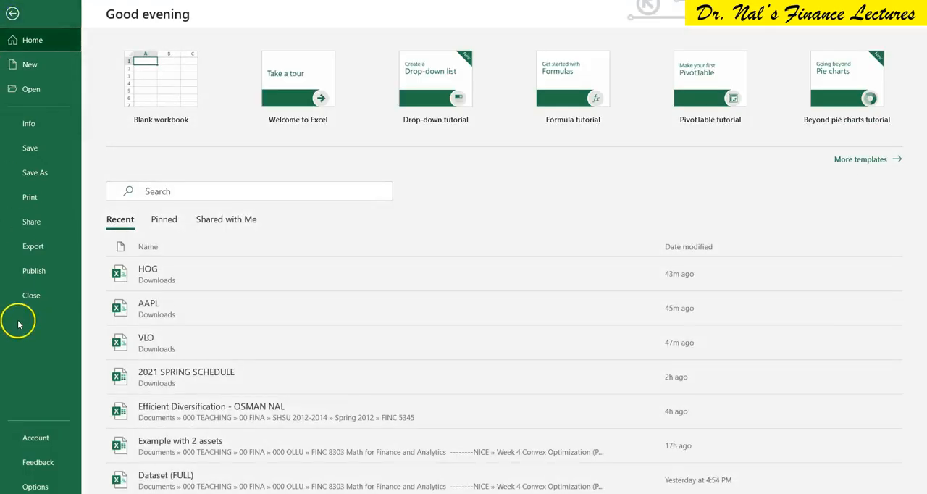
left_click(35, 485)
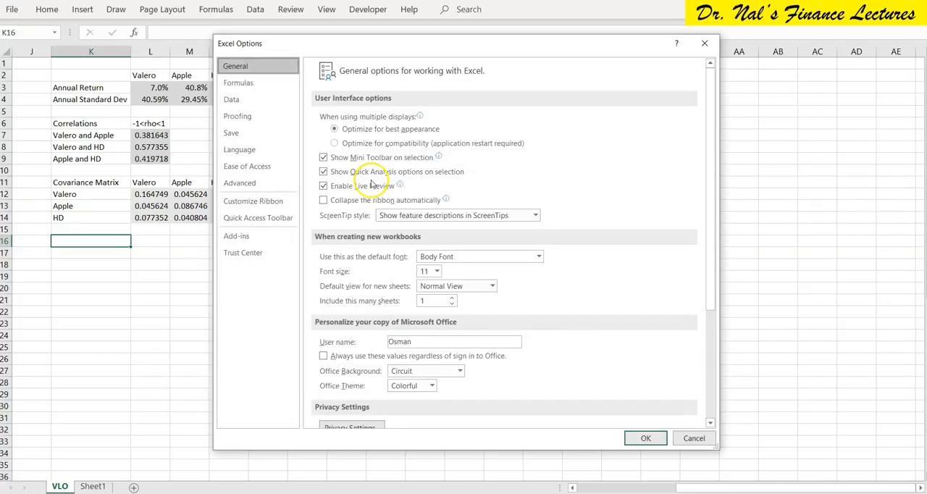
left_click(244, 203)
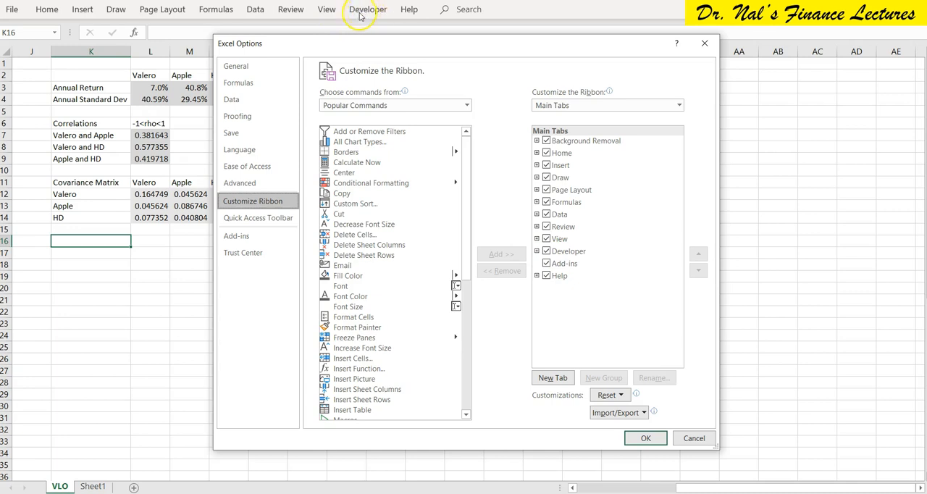
left_click(646, 438)
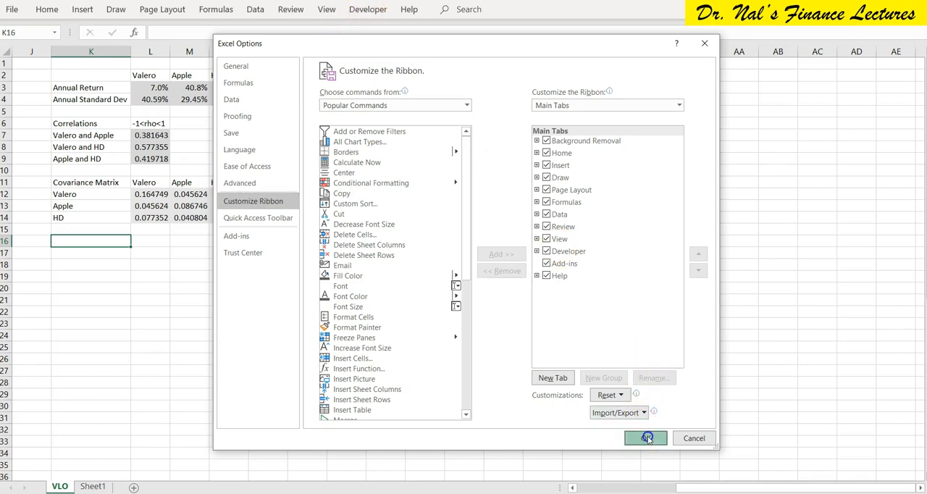
left_click(365, 11)
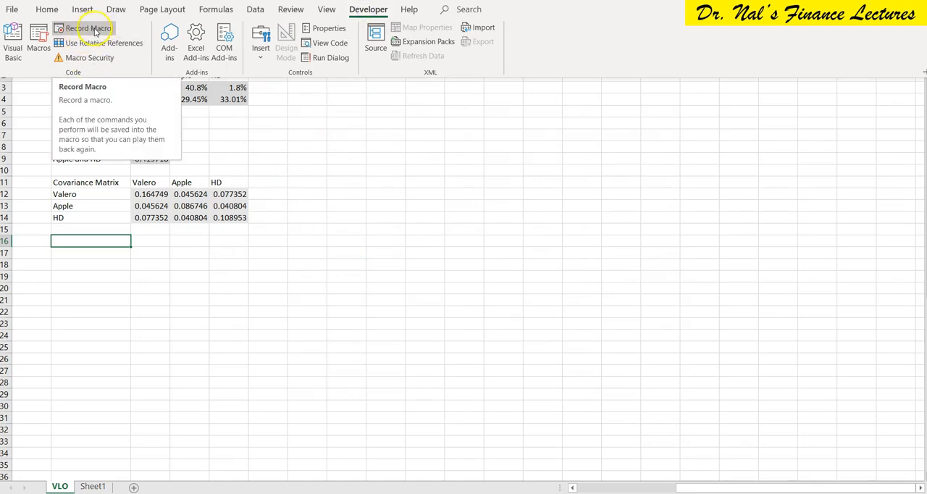
left_click(307, 194)
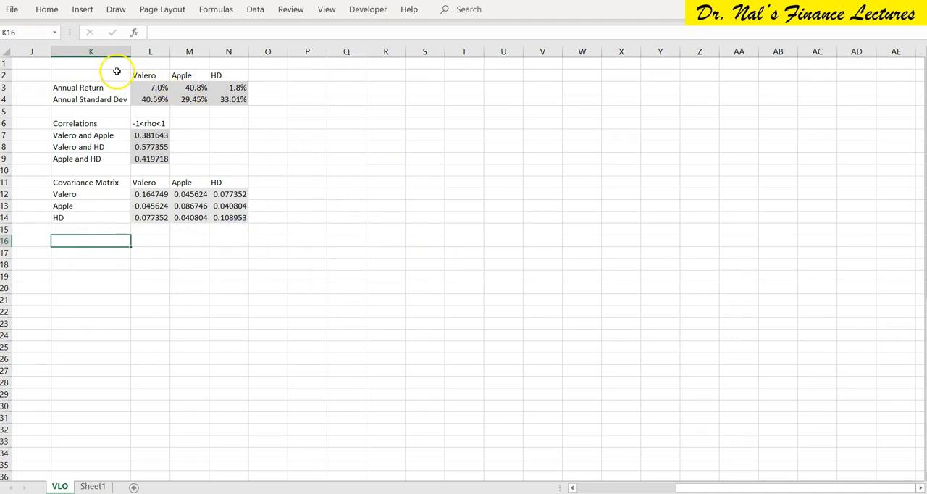
Review the annual returns, standard deviations and covariance matrix for Valero, Apple and HD in K2:N14.
left_click_drag(108, 70, 229, 218)
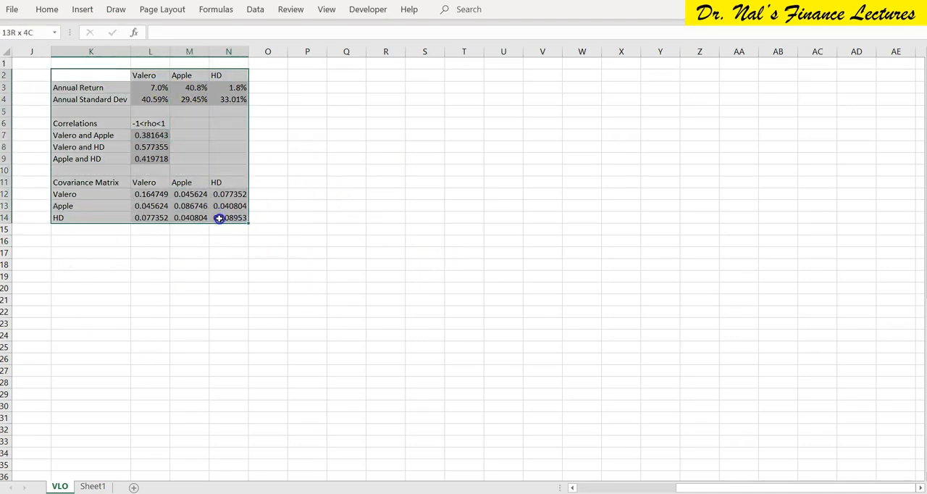
left_click(146, 86)
left_click_drag(150, 87, 238, 99)
left_click(237, 87)
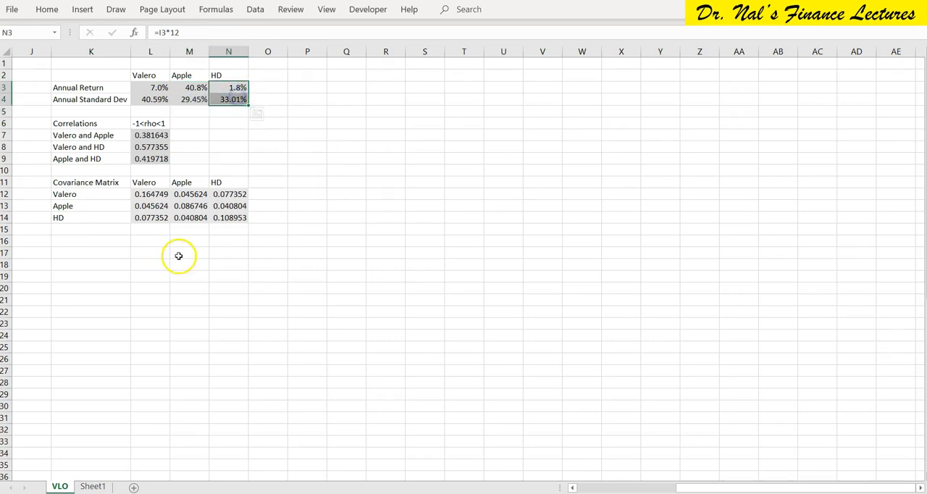
left_click_drag(141, 194, 229, 217)
Enter the heading Portfolio in K16 and number the portfolios consecutively from 1 down the column, starting in K17.
left_click(87, 239)
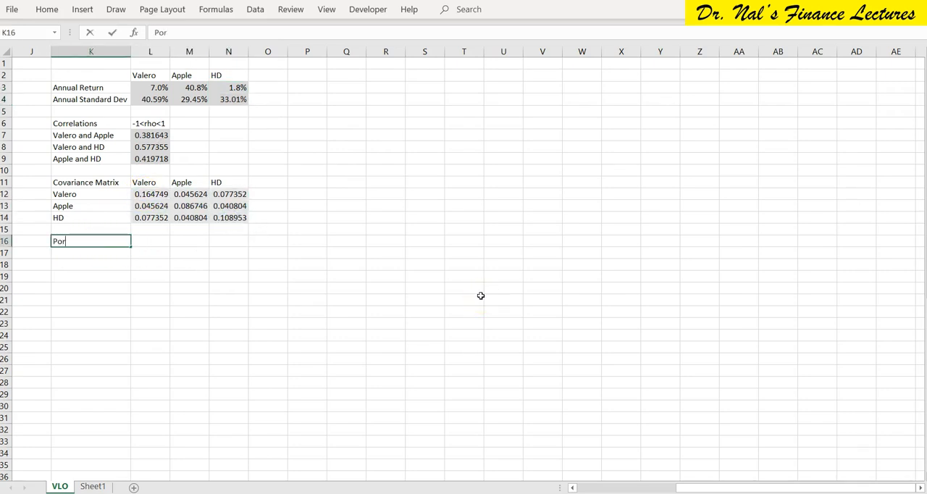
key("Return")
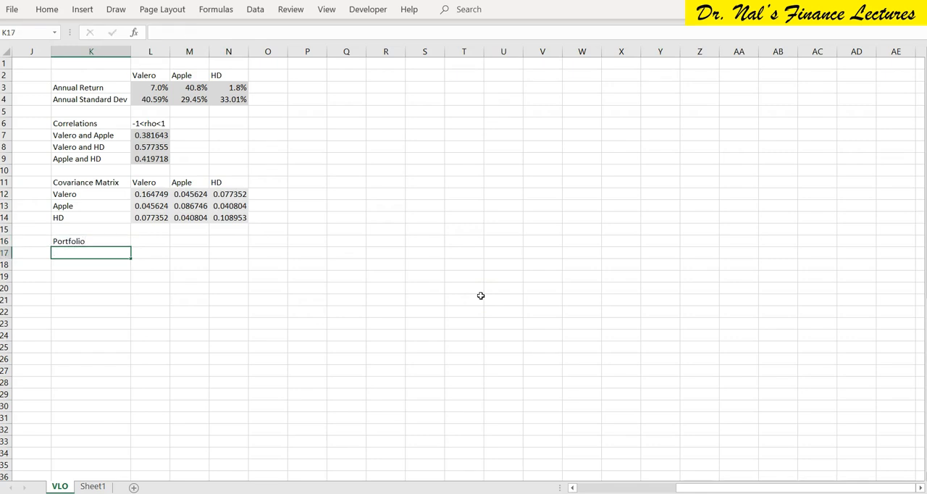
key("Right")
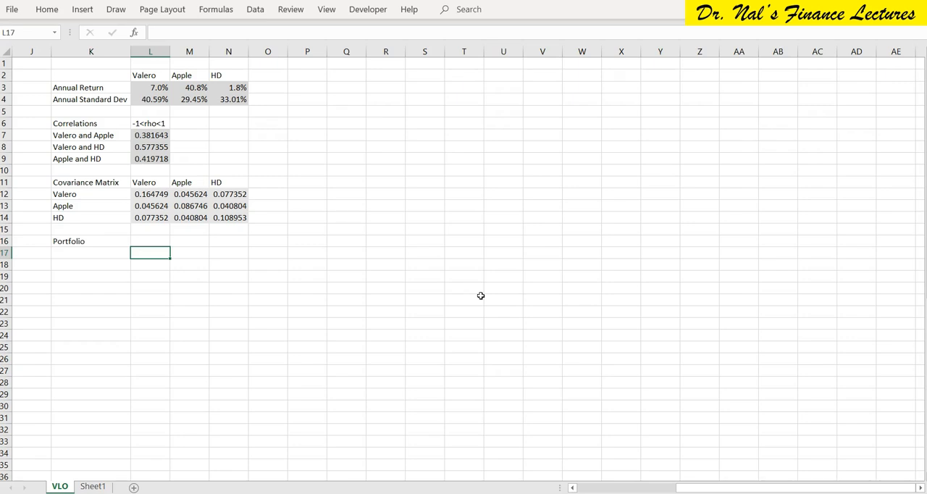
key("Left")
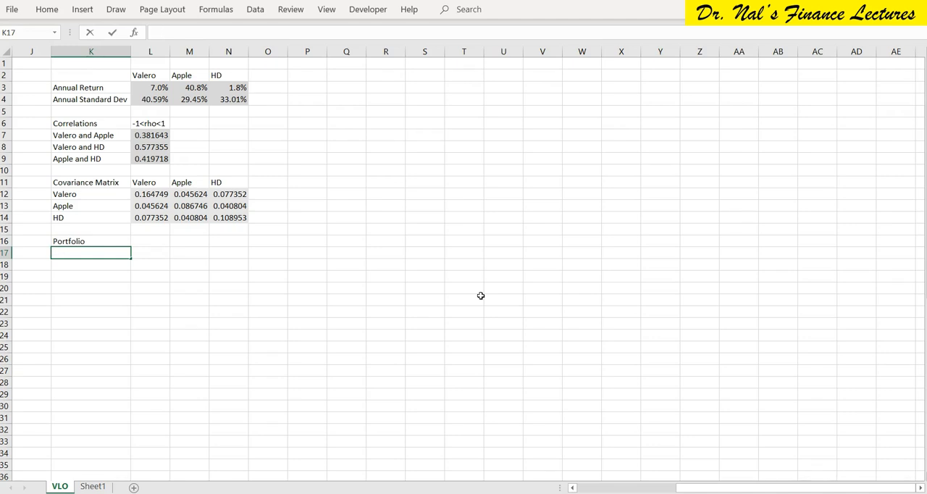
type("1")
key("Return")
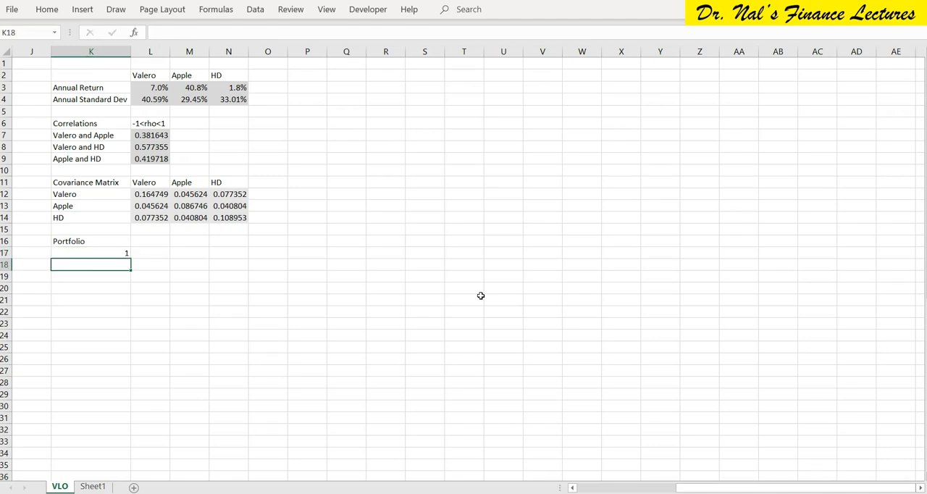
key("Up")
key("shift+Down")
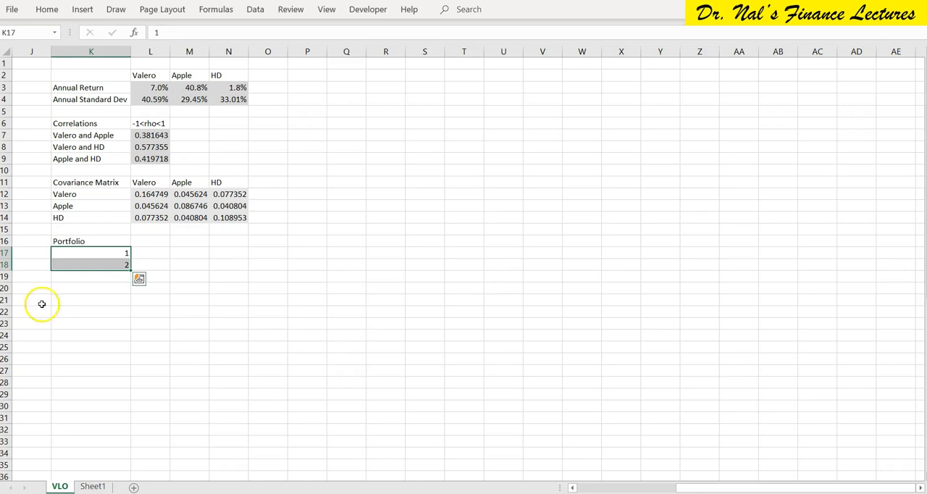
left_click_drag(131, 269, 131, 453)
scroll(218, 216, "up", 2)
scroll(217, 216, "up", 1)
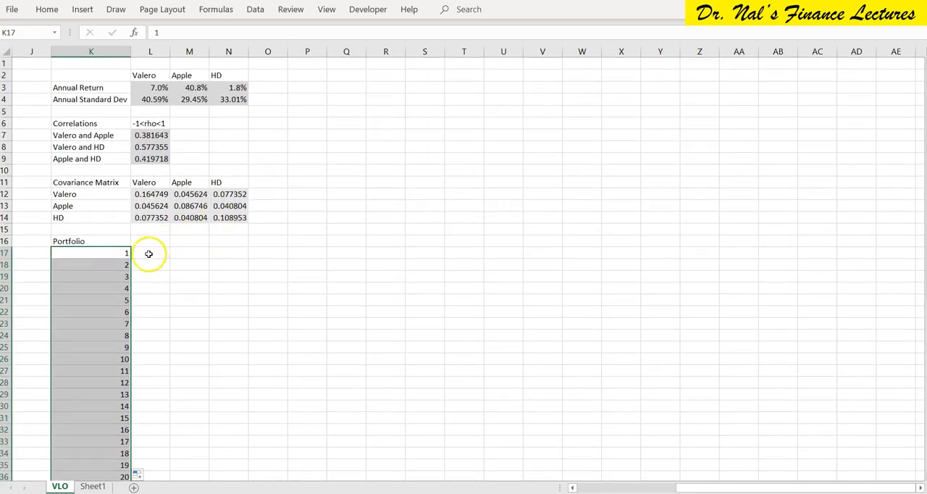
Copy the Valero, Apple and HD column headings of the covariance matrix into L17:N17.
left_click(149, 243)
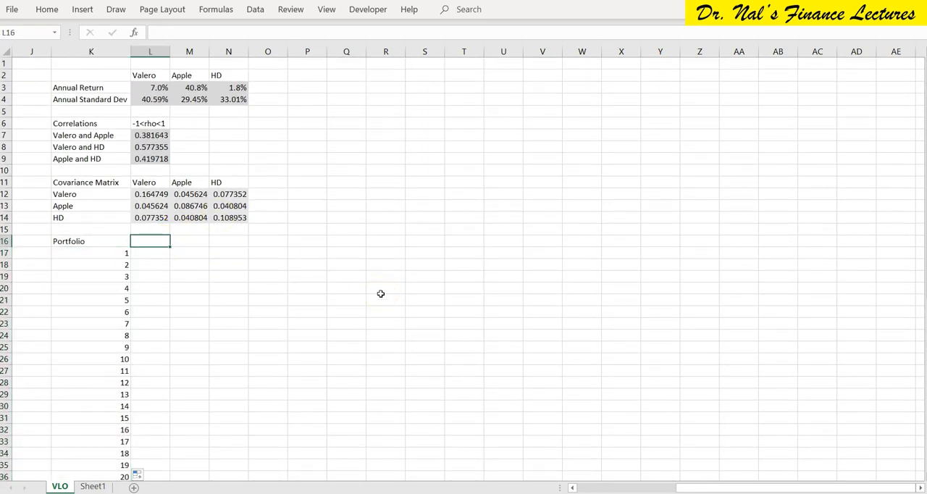
key("Up")
key("Up")
key("Up")
key("Up")
key("Up")
key("shift+Right")
key("shift+Right")
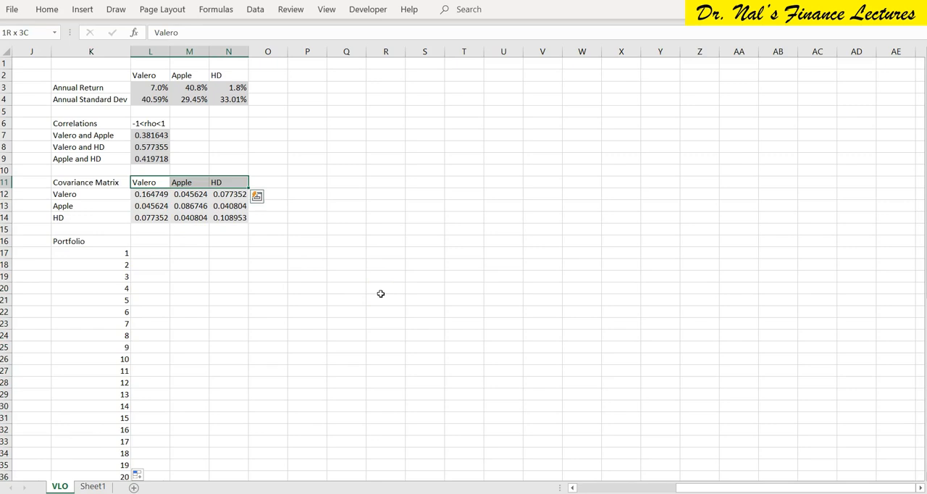
key("ctrl+c")
key("Down")
key("Down")
key("Down")
key("Down")
key("Down")
key("Down")
key("ctrl+v")
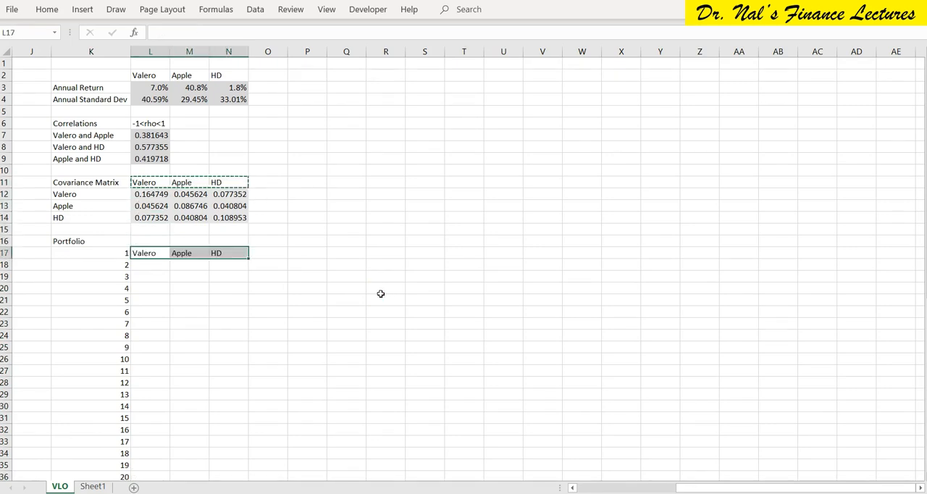
Move the copied Valero, Apple and HD headings up to L16:N16, in line with the Portfolio heading.
key("Escape")
key("Right")
Add the column heading SUM in O16, beside the HD heading.
key("Right")
key("Right")
key("Left")
key("Left")
key("Left")
key("shift+Right")
key("shift+Right")
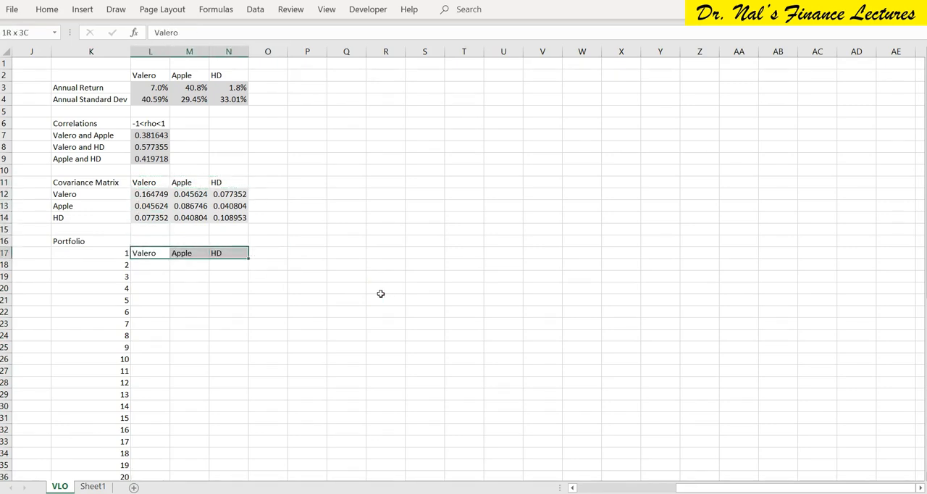
key("ctrl+x")
key("Up")
key("ctrl+v")
key("Right")
key("Right")
key("Right")
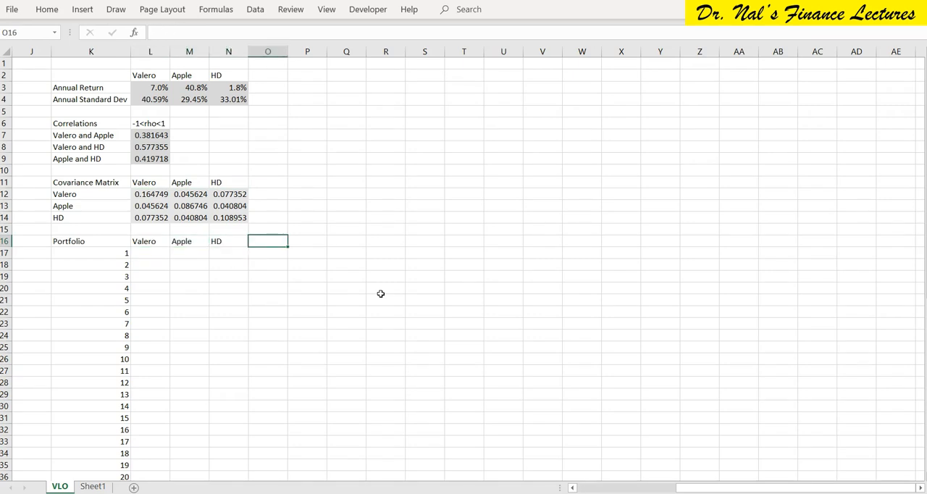
type("SUM")
key("Return")
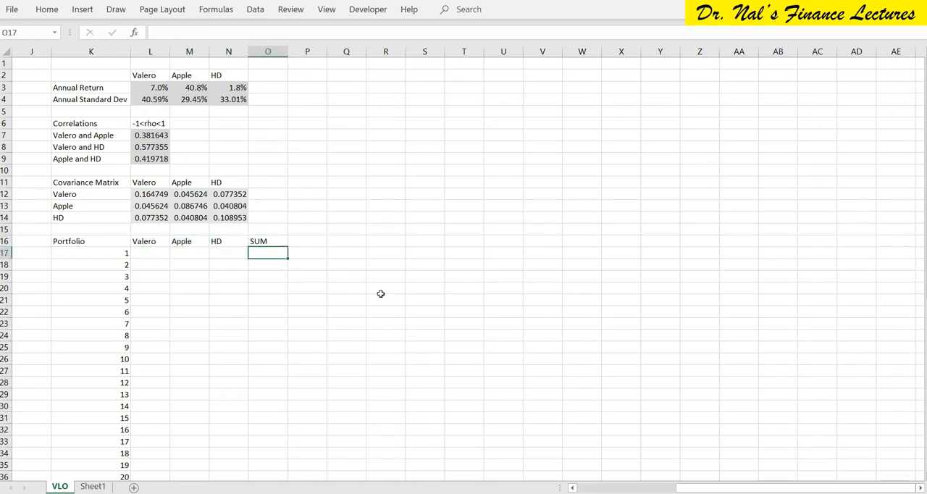
Enter =SUM(L17:N17) in O17 and fill the formula down for all numbered portfolios.
type("um")
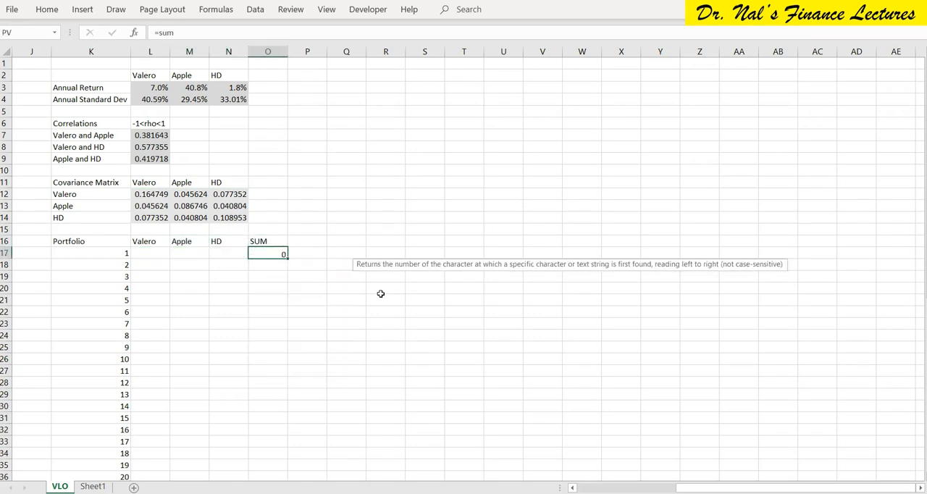
key("Right")
left_click(265, 252)
key("F2")
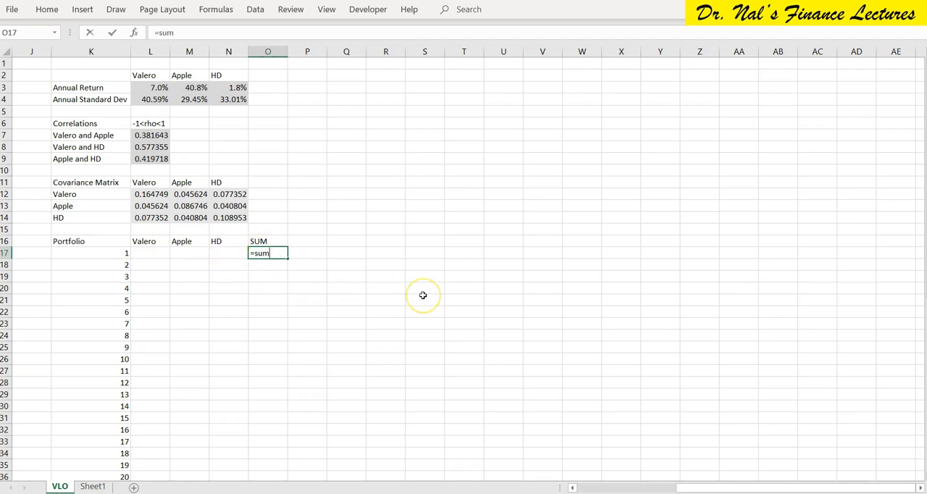
type("9")
key("BackSpace")
type("(")
left_click_drag(145, 252, 224, 253)
key("Return")
key("Up")
key("Up")
key("Right")
key("Left")
key("Down")
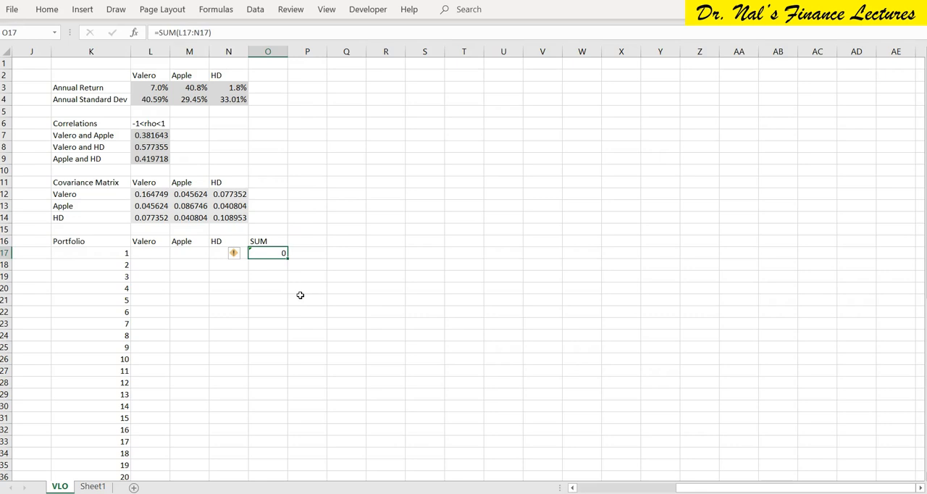
double_click(286, 259)
Enter the heading Portfolio in R15, with the subheadings Return in R16 and St Dev in S16.
left_click(344, 240)
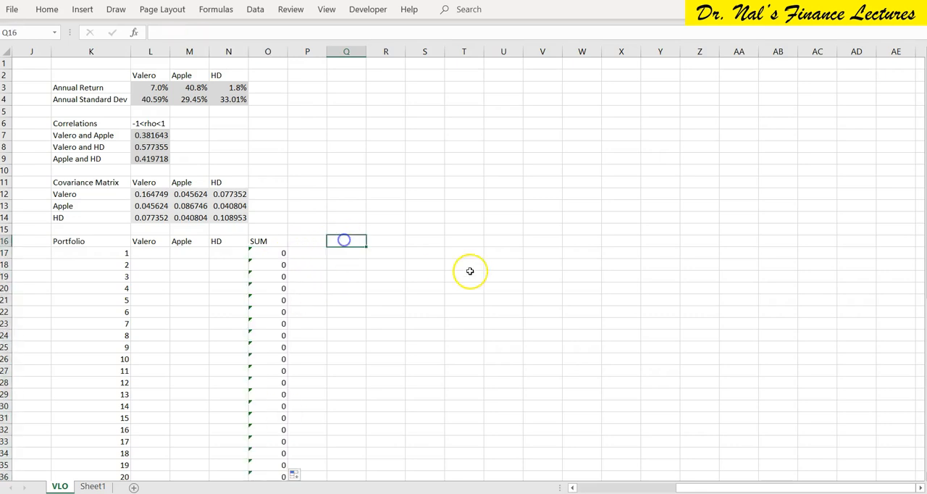
key("Right")
key("Up")
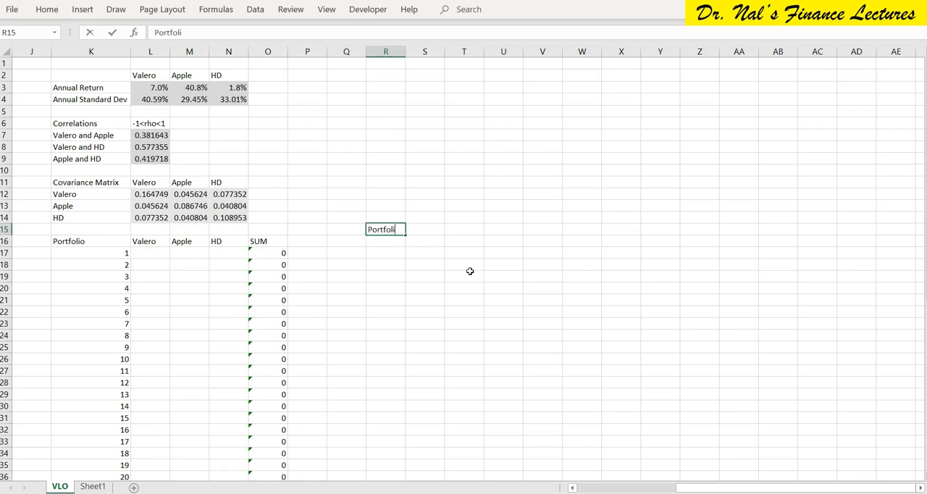
key("Return")
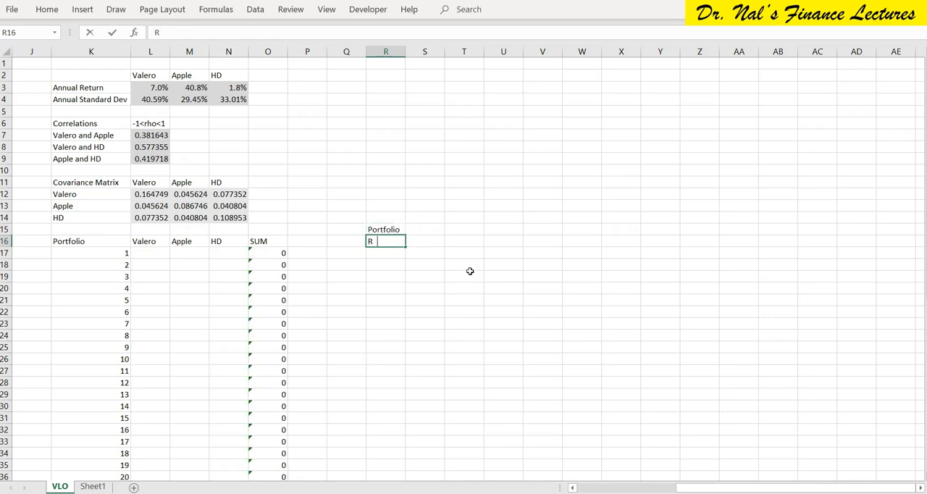
key("Right")
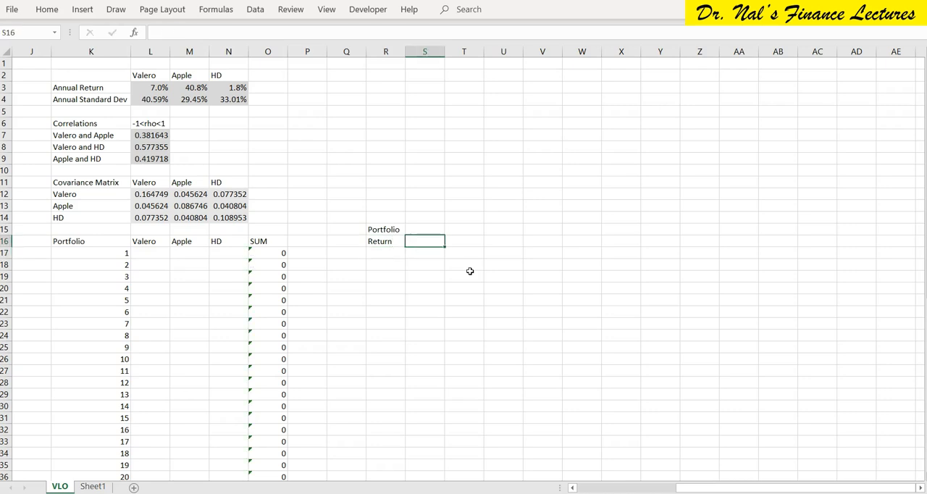
type("St Dev")
key("Return")
Begin a formula in R17, under the portfolio Return heading.
key("Down")
key("Up")
key("Left")
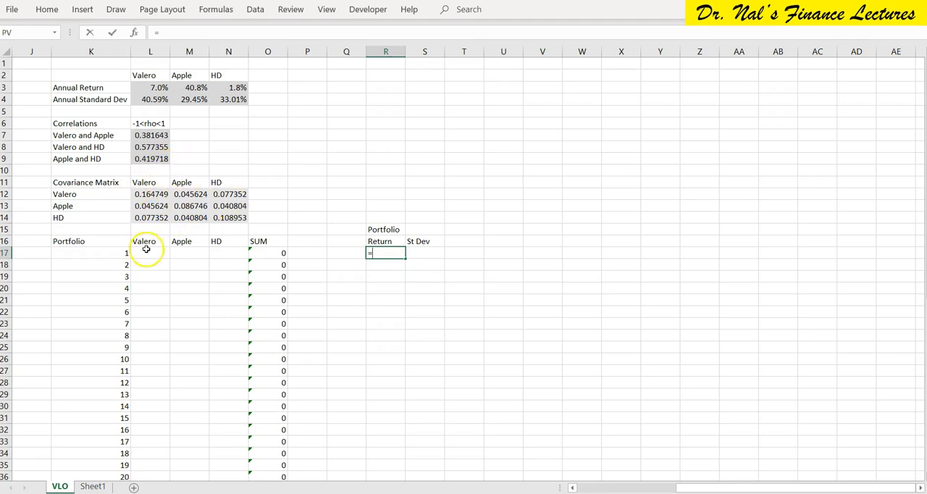
left_click_drag(141, 252, 205, 253)
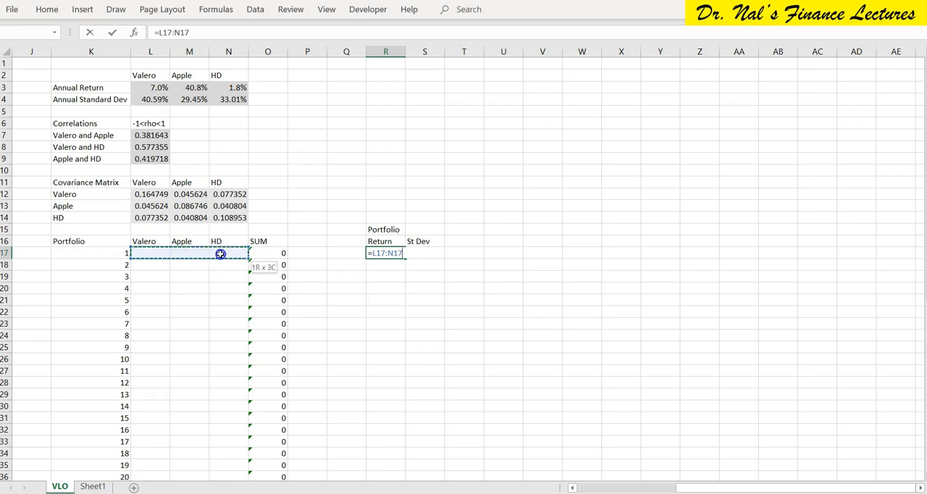
key("BackSpace")
key("BackSpace")
key("BackSpace")
key("BackSpace")
key("BackSpace")
key("BackSpace")
key("BackSpace")
Complete R17 as the array formula =MMULT(L17:N17,TRANSPOSE(L3:N3)).
type("MMULT(")
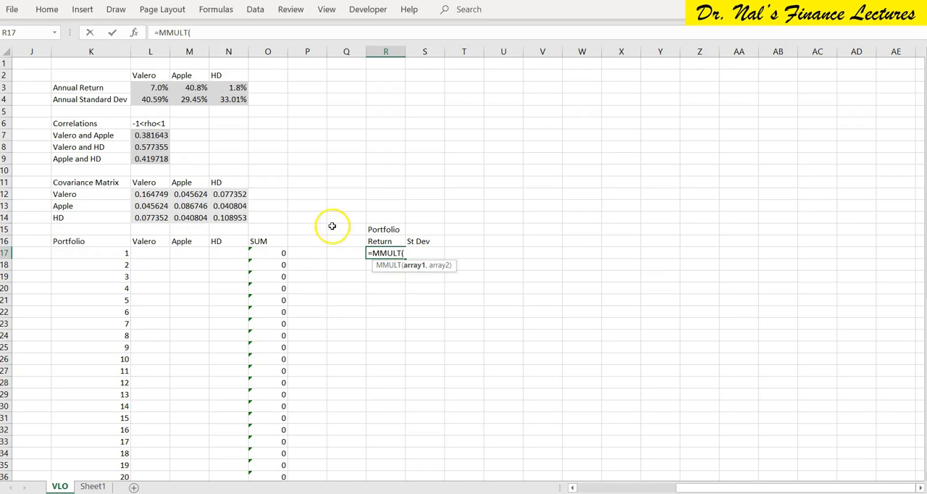
left_click_drag(149, 253, 227, 255)
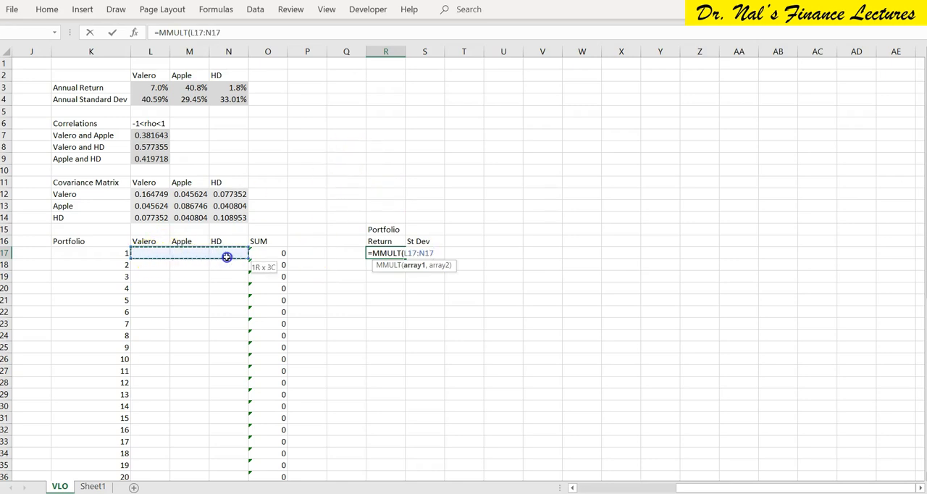
type(",")
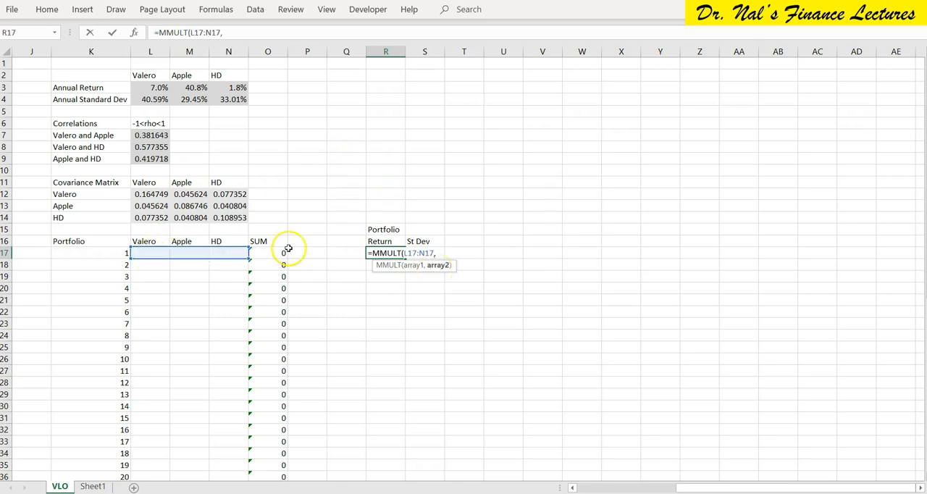
type("trans")
key("Tab")
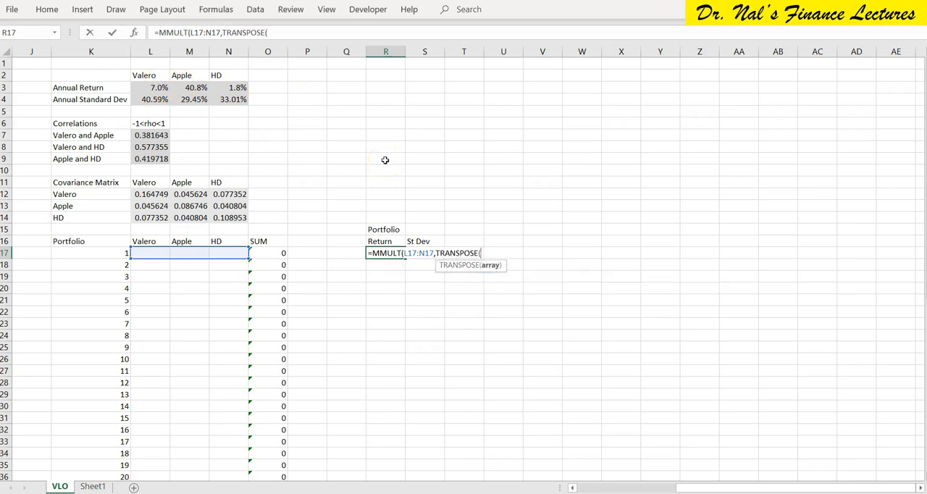
left_click_drag(147, 86, 238, 85)
type("))")
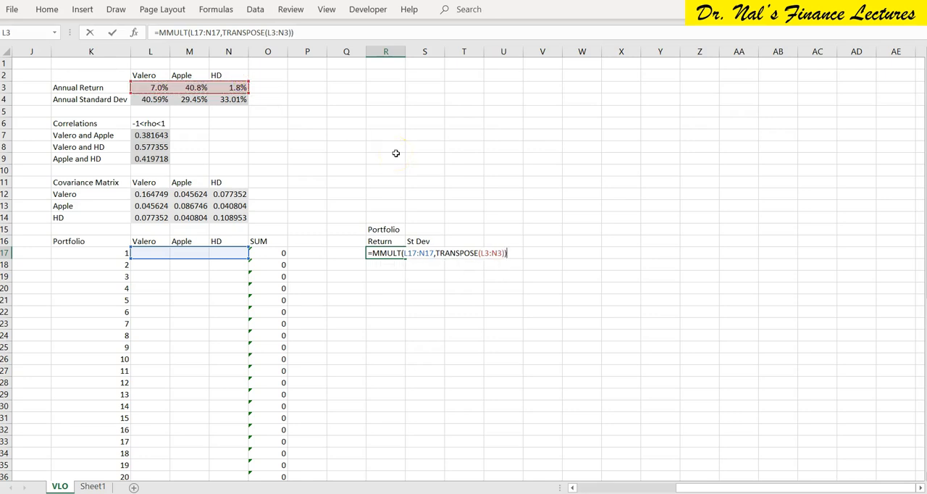
key("ctrl+shift+Return")
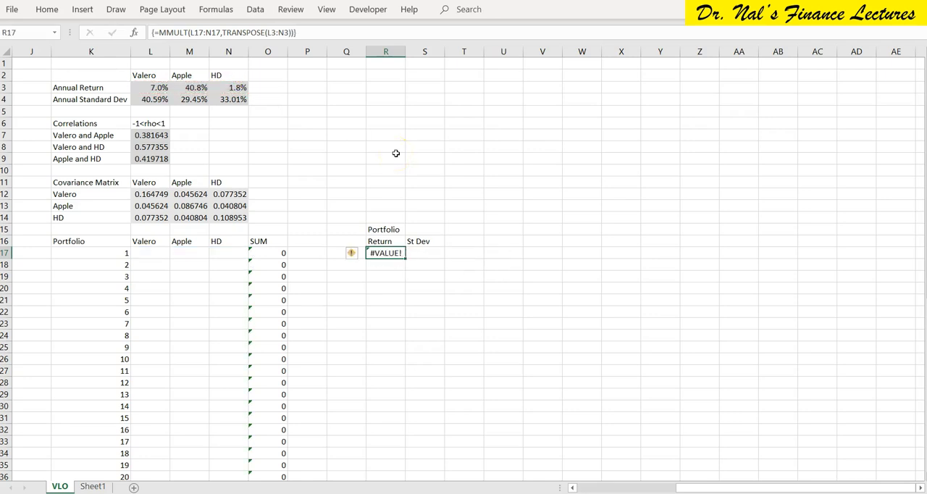
Make the TRANSPOSE range in R17 absolute as $L$3:$N$3, re-enter the array formula and fill it down for all portfolios.
left_click_drag(406, 258, 399, 161)
scroll(573, 171, "up", 3)
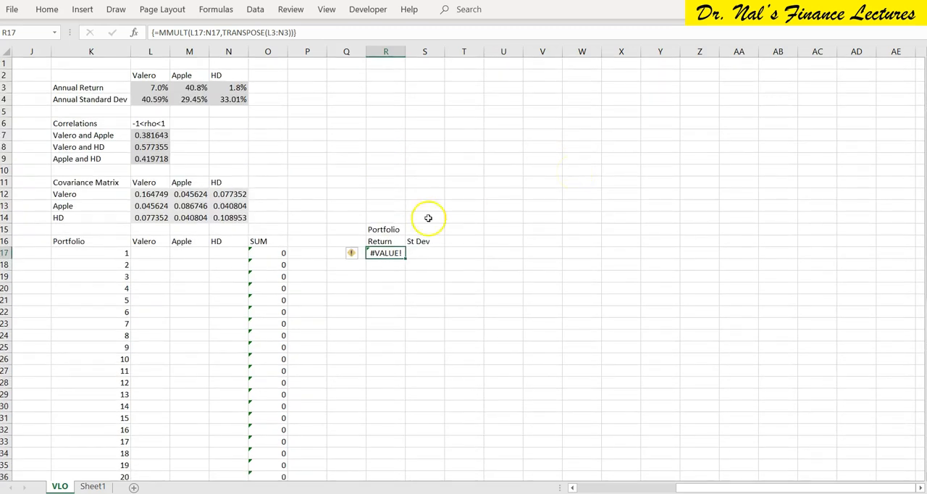
double_click(386, 253)
left_click(481, 253)
left_click_drag(501, 252, 503, 253)
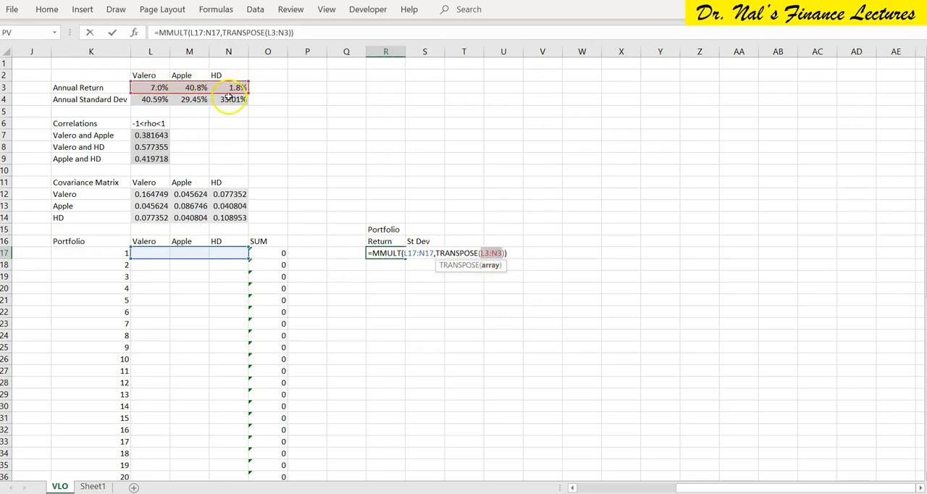
key("F4")
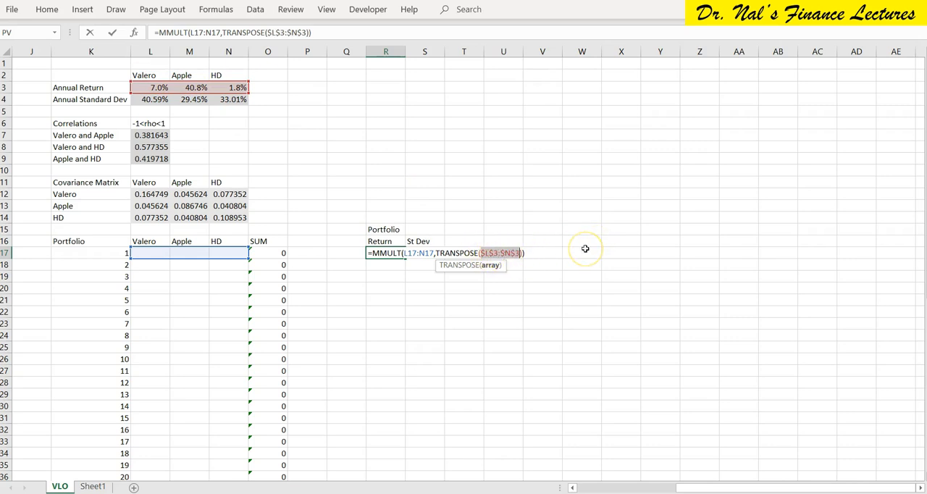
key("ctrl+shift+Return")
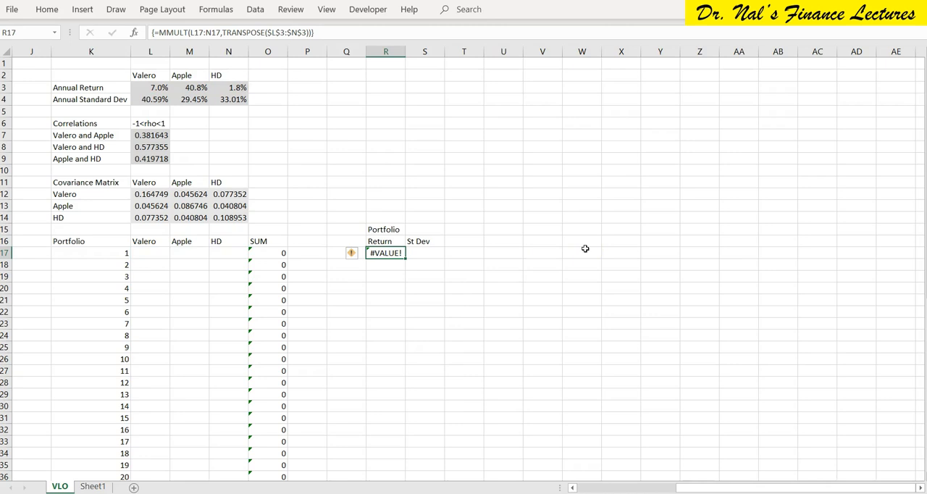
left_click_drag(405, 259, 403, 444)
Begin a formula in S17, under the portfolio St Dev heading.
left_click(425, 170)
scroll(423, 170, "up", 3)
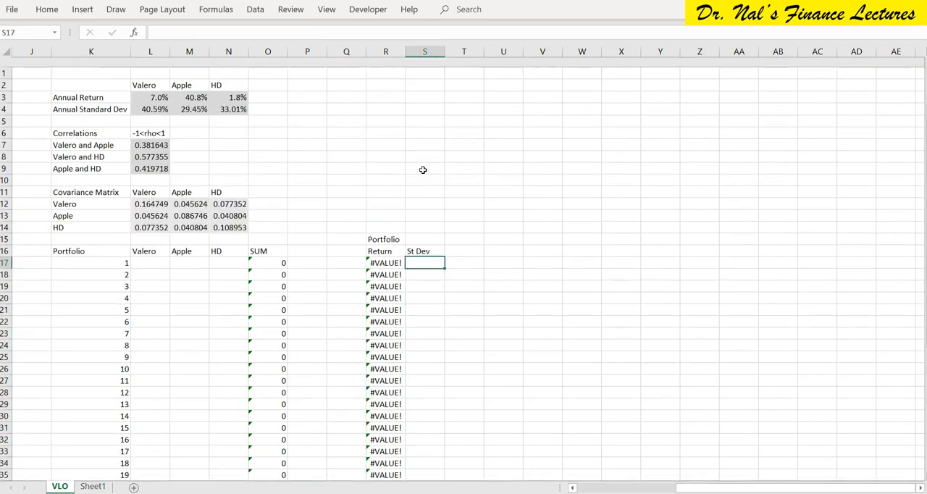
type("=s")
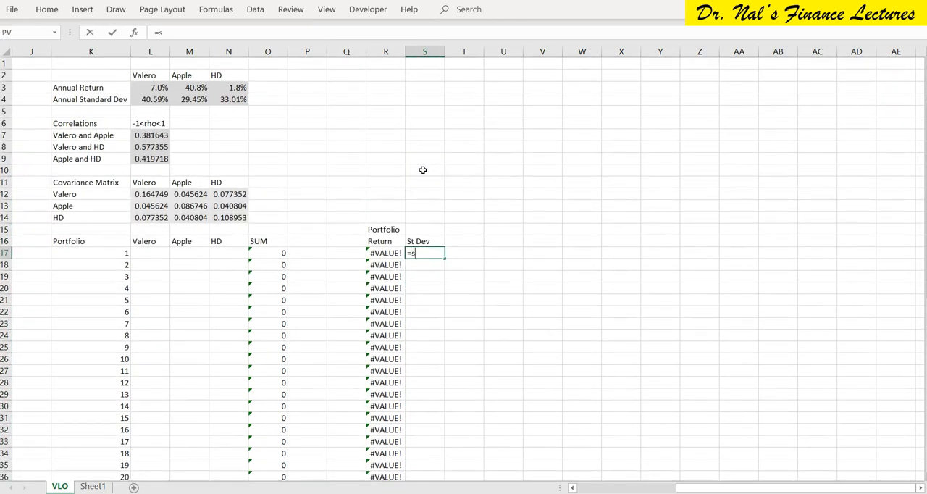
type("e")
key("Tab")
key("BackSpace")
key("BackSpace")
key("BackSpace")
key("BackSpace")
key("BackSpace")
key("BackSpace")
Build the S17 formula up to =SQRT(MMULT(L17:N17,MMULT($L$12:$N$14, with the covariance matrix range absolute.
type("qr")
key("Tab")
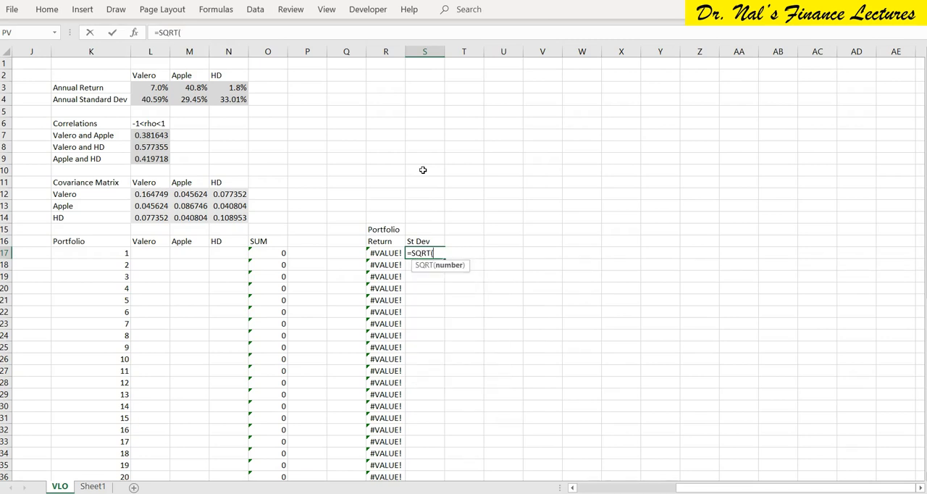
key("Tab")
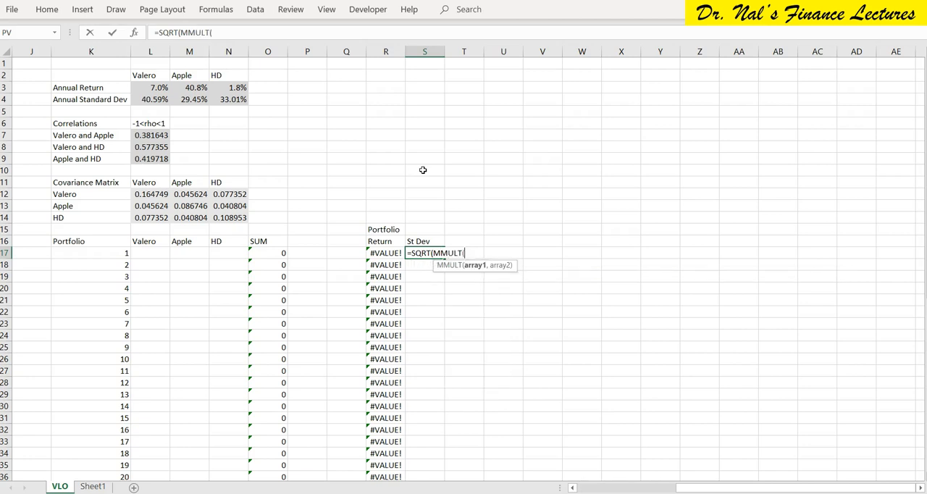
left_click_drag(141, 253, 236, 251)
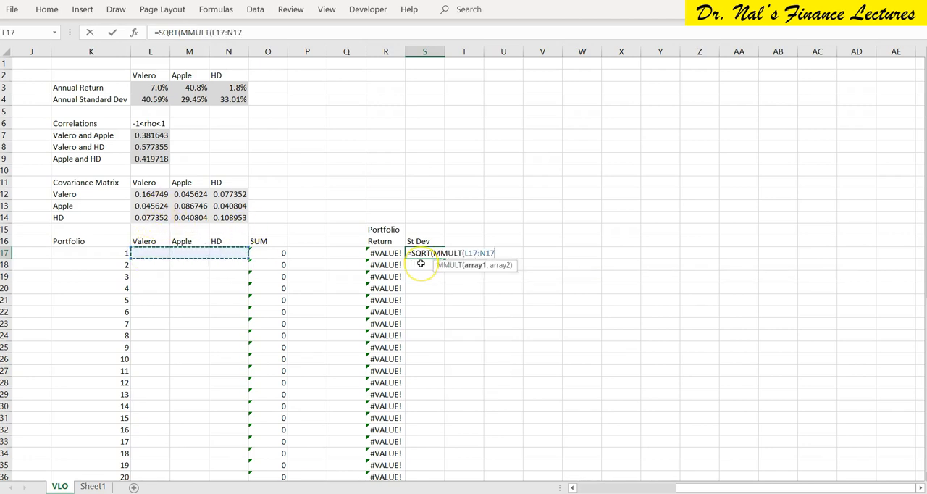
type(",MMULT(")
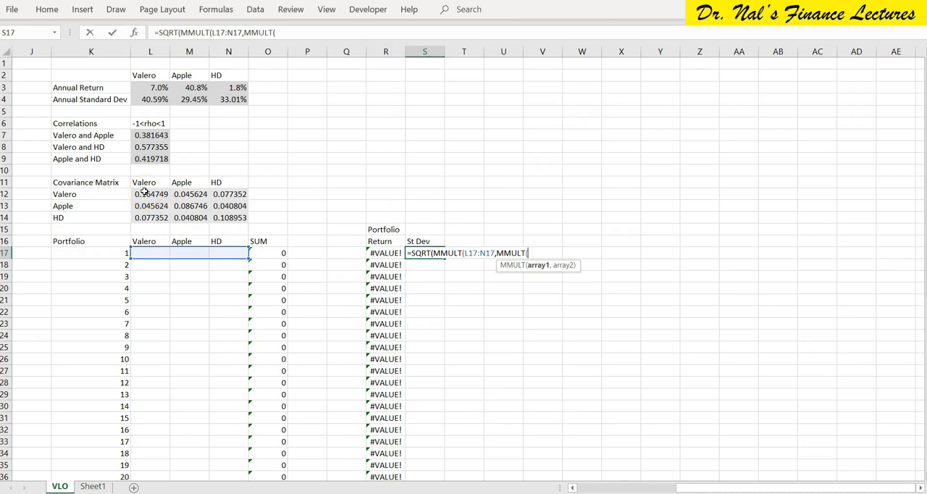
left_click_drag(144, 192, 230, 218)
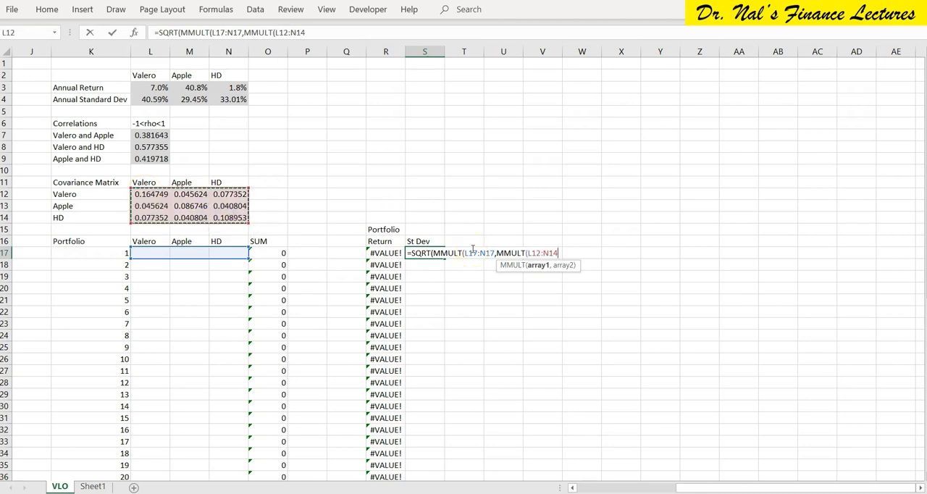
key("F4")
Complete the S17 formula with TRANSPOSE(L17:N17) and closing parentheses, enter it as an array formula and fill it down for all portfolios.
type(",trans")
key("Tab")
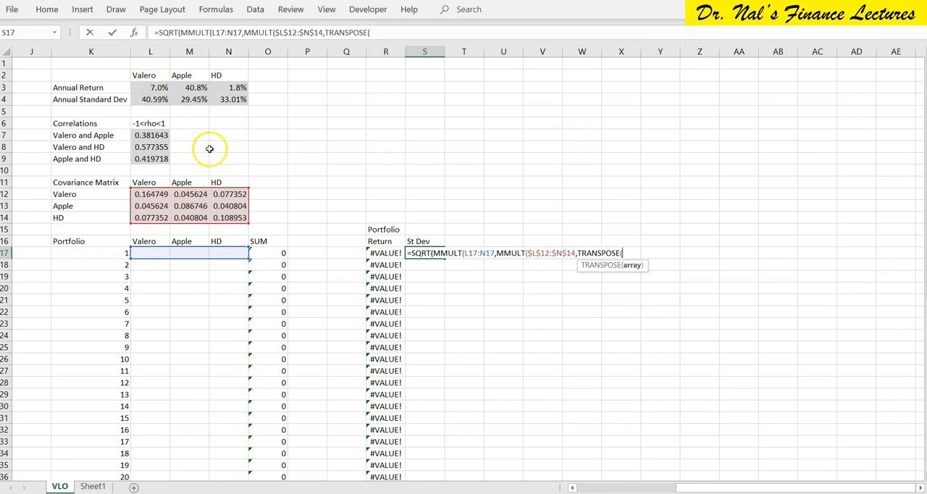
left_click_drag(150, 252, 236, 249)
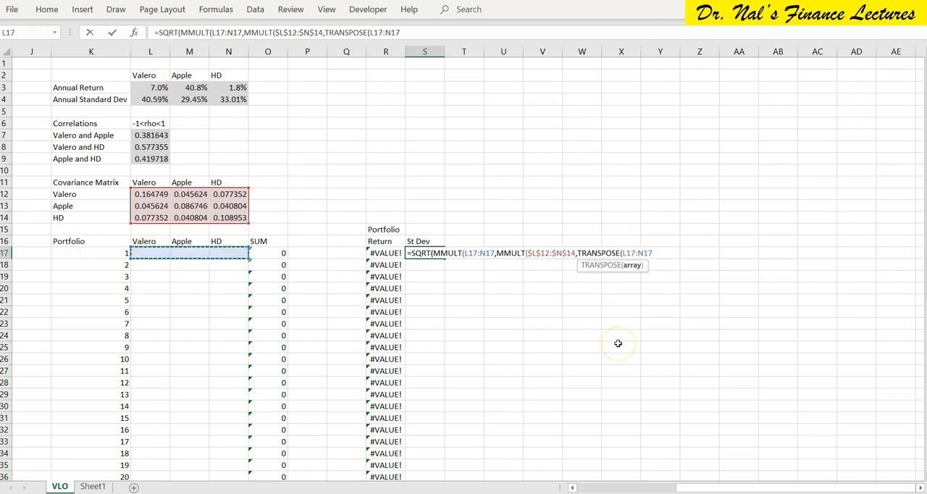
type(")")
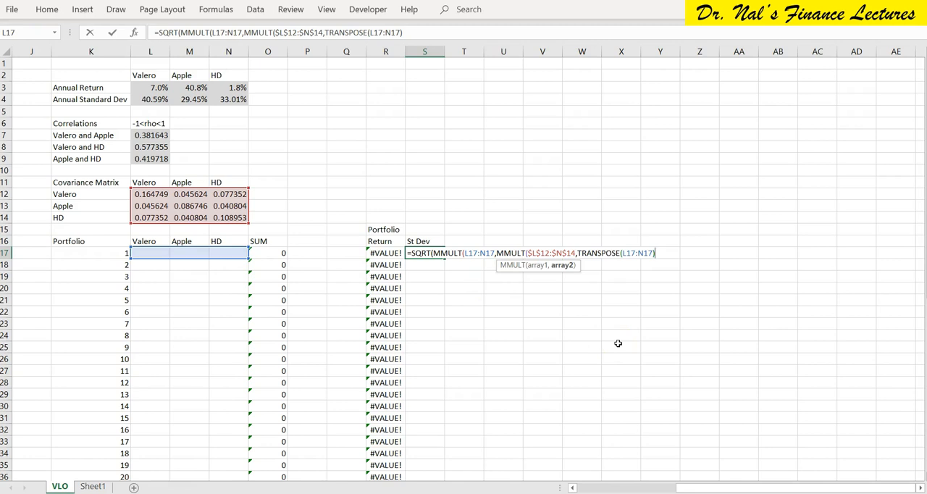
type("))")
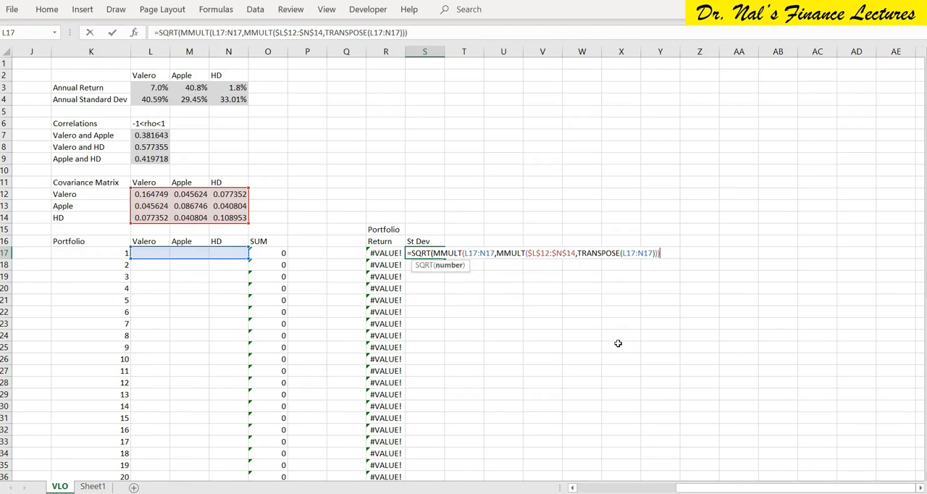
type(")")
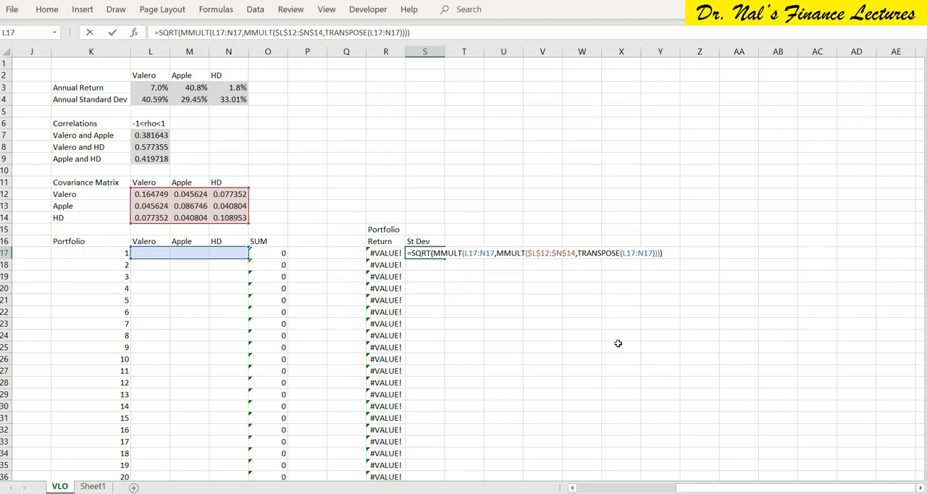
key("ctrl+shift+Return")
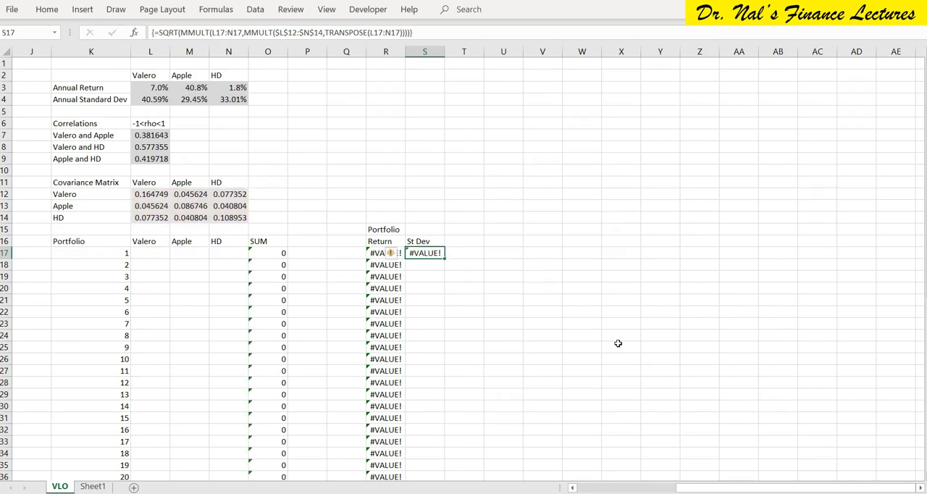
double_click(444, 258)
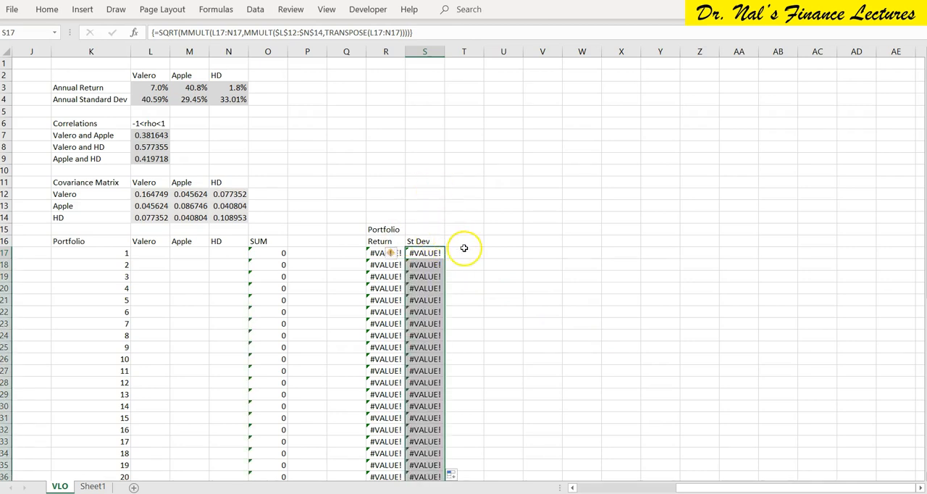
left_click(464, 250)
key("Left")
key("Left")
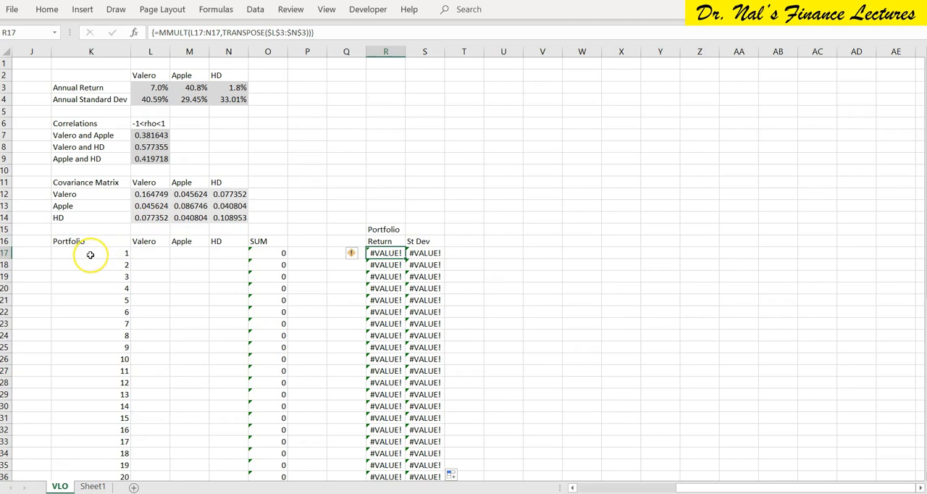
left_click_drag(90, 254, 124, 251)
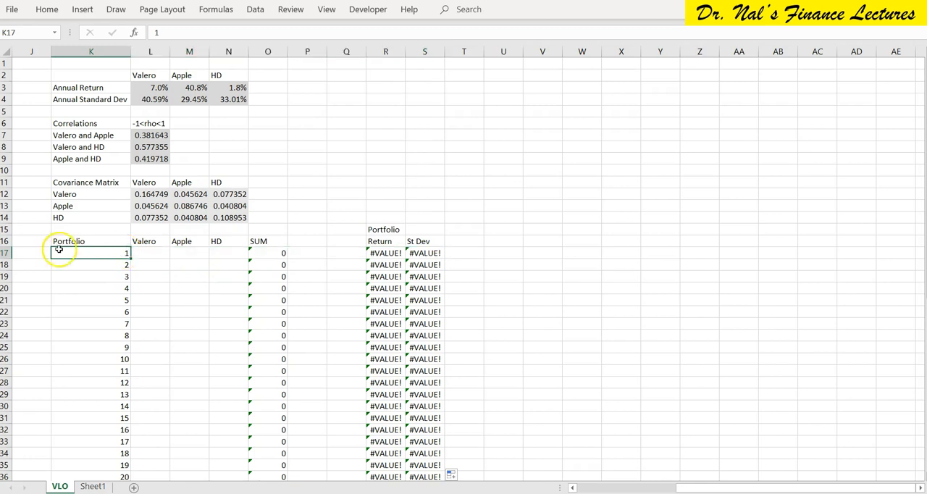
Insert a blank row above portfolio 1 and enter the label Calculation in K17.
left_click(6, 253)
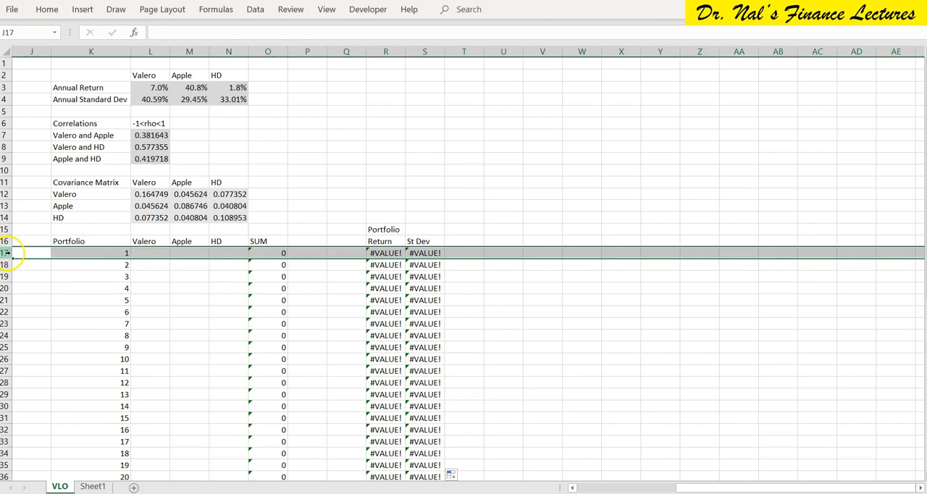
right_click(7, 253)
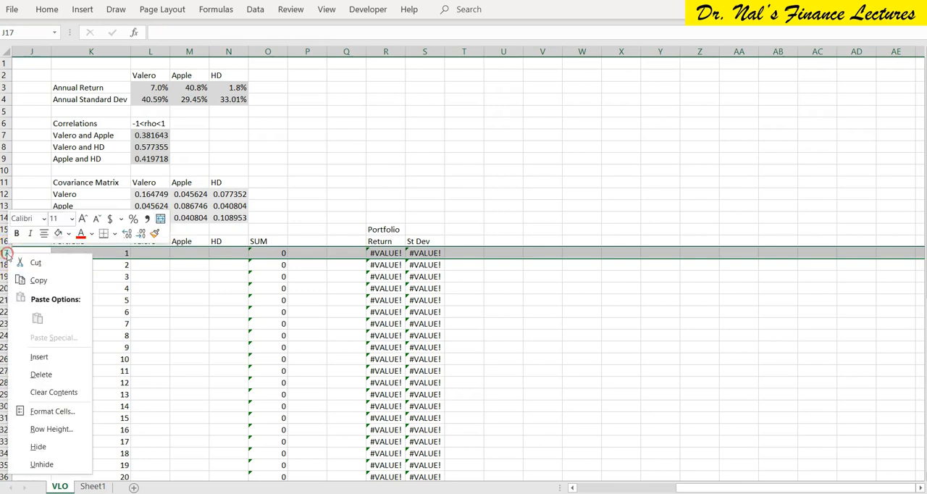
left_click(49, 358)
left_click(116, 253)
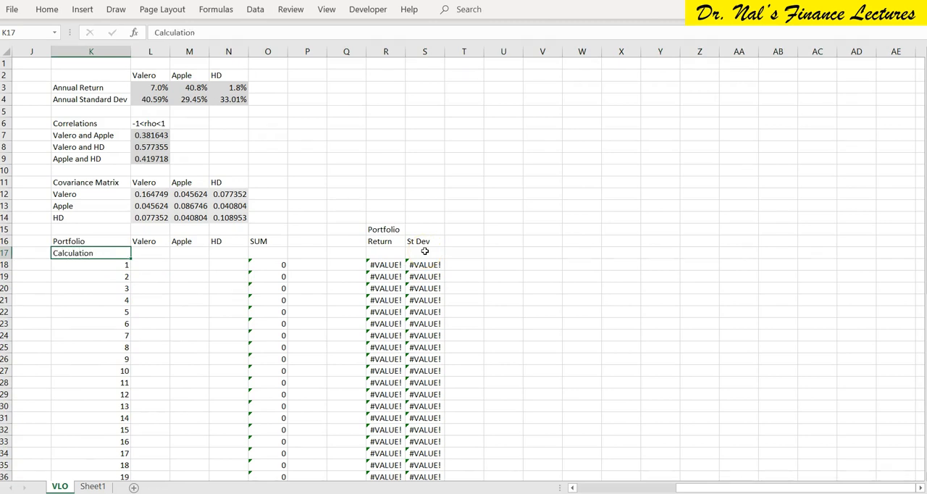
Fill the Calculation row's cells L17:O17, from Valero through SUM, with yellow.
key("Right")
key("shift+Right")
key("shift+Right")
key("shift+Right")
key("shift+Right")
key("shift+Right")
key("shift+Right")
key("shift+Right")
key("shift+Left")
key("shift+Left")
key("shift+Left")
key("shift+Left")
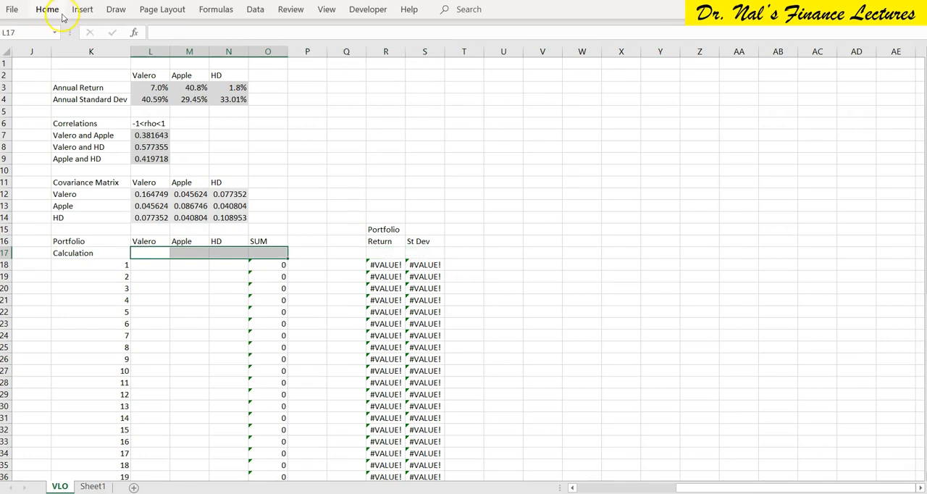
left_click(47, 9)
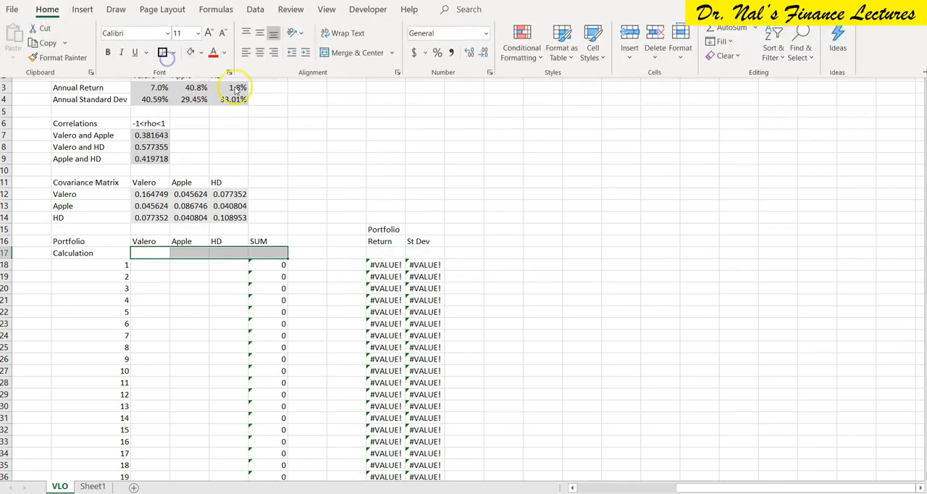
left_click(201, 53)
left_click(221, 171)
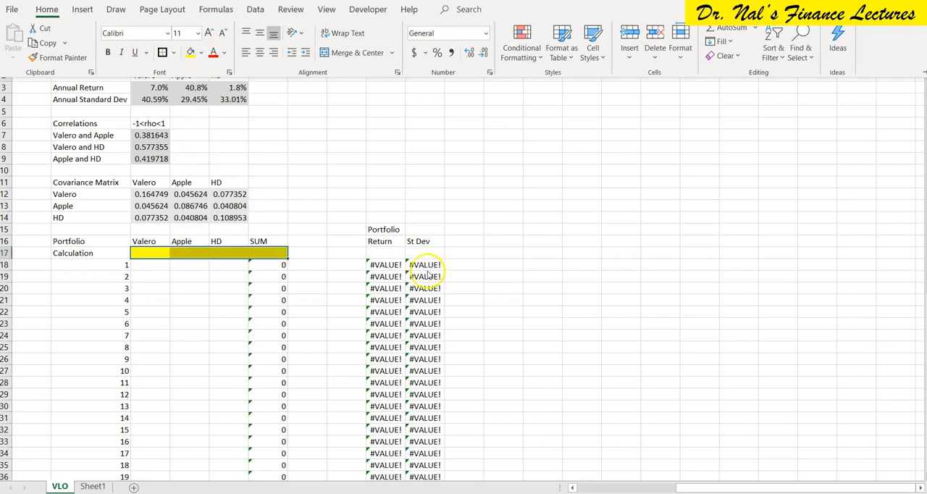
Fill the Calculation row's cells under Return and St Dev, R17:S17, with yellow.
left_click_drag(381, 252, 423, 250)
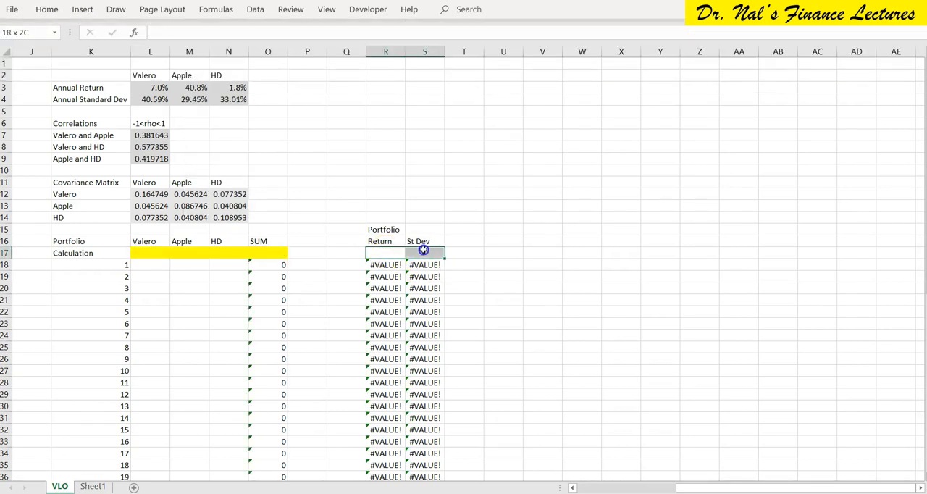
left_click(47, 10)
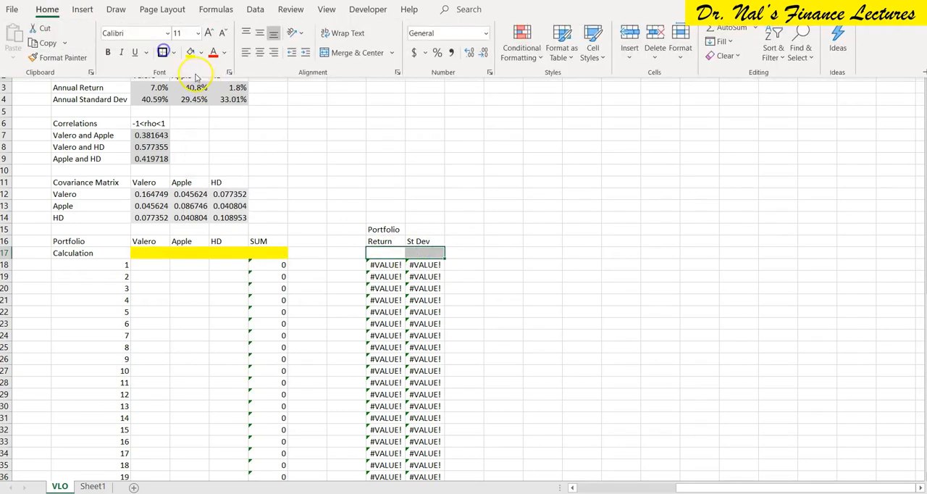
left_click(190, 52)
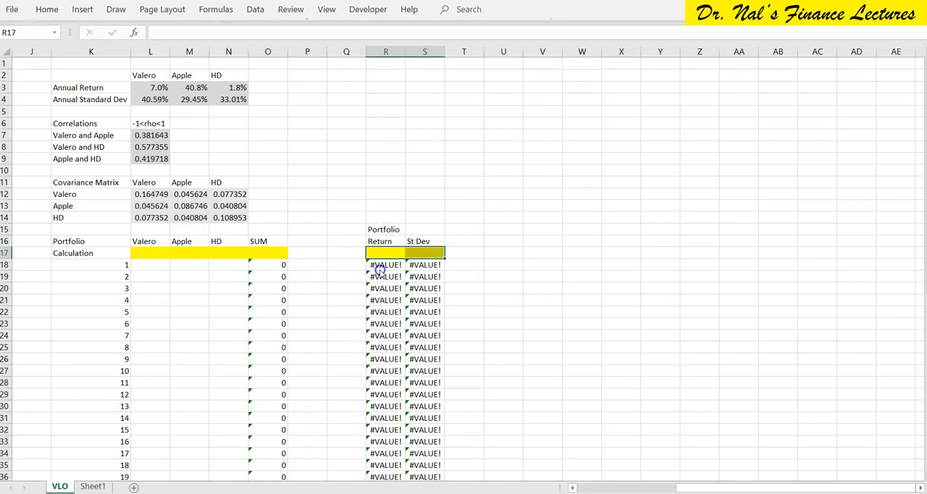
key("Left")
key("Down")
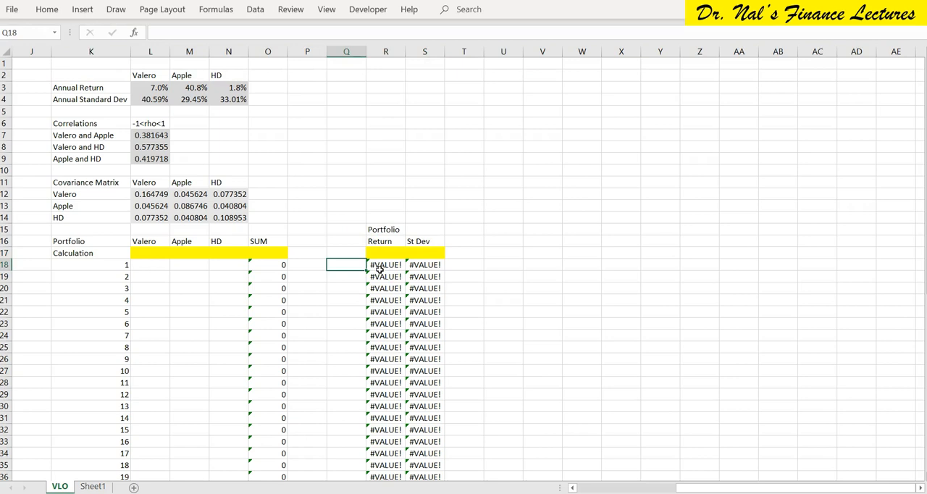
Review the three annual returns, and enter the label Target in Q17 with a first target return of 1% in Q18.
left_click(147, 88)
left_click(231, 87)
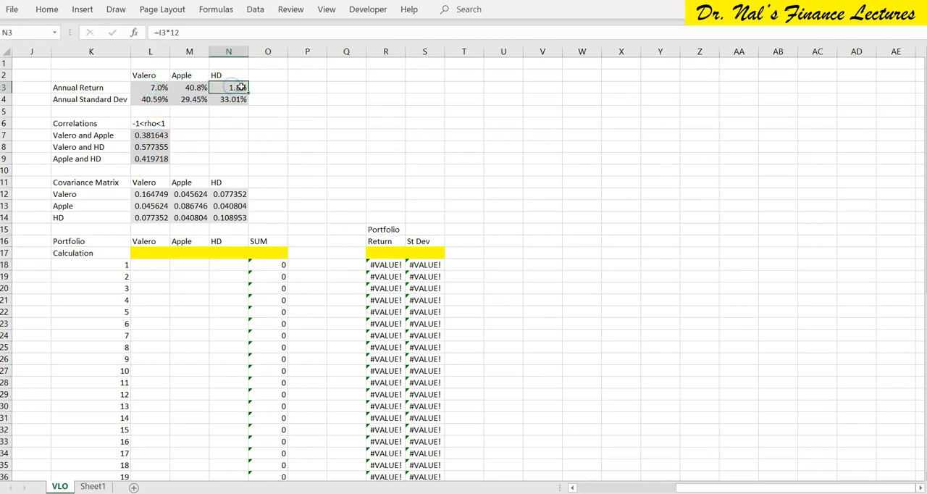
left_click(190, 87)
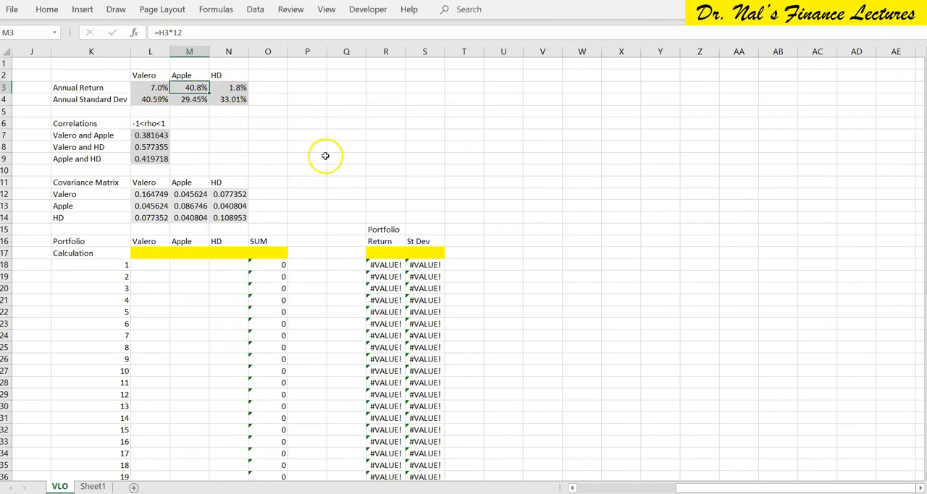
left_click(343, 264)
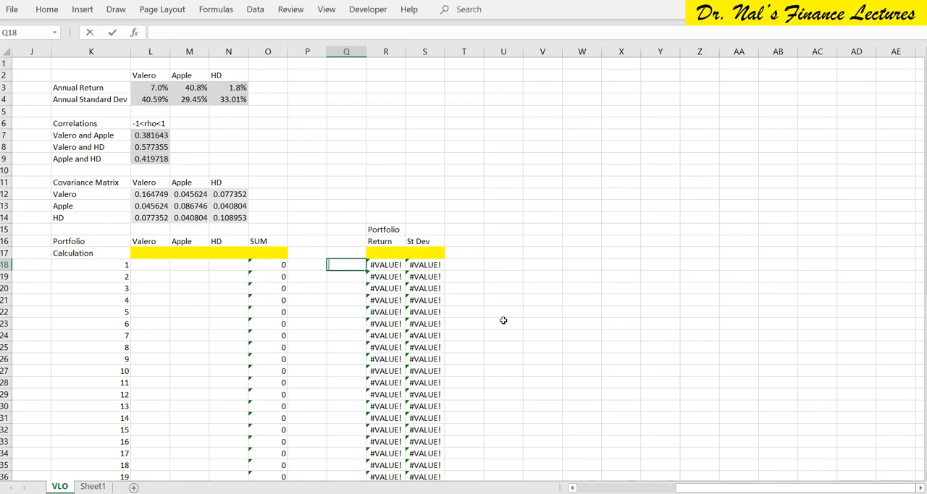
key("Return")
key("Up")
key("Up")
type("Target")
key("Return")
Set the second target return in Q19 to 2% and fill the series down to 40% in Q57.
key("Return")
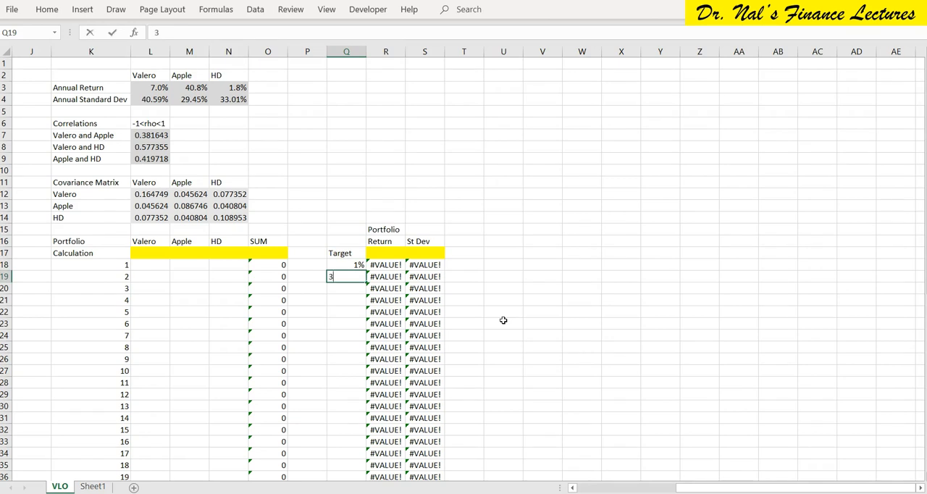
key("Return")
key("Up")
type("2")
key("Return")
key("Up")
key("Up")
key("shift+Down")
left_click_drag(365, 283, 353, 435)
Extend the portfolio rows from portfolio 24 down to portfolio 40 in row 57, and refill the target returns from 25% in Q42 to 40%.
left_click_drag(109, 240, 430, 428)
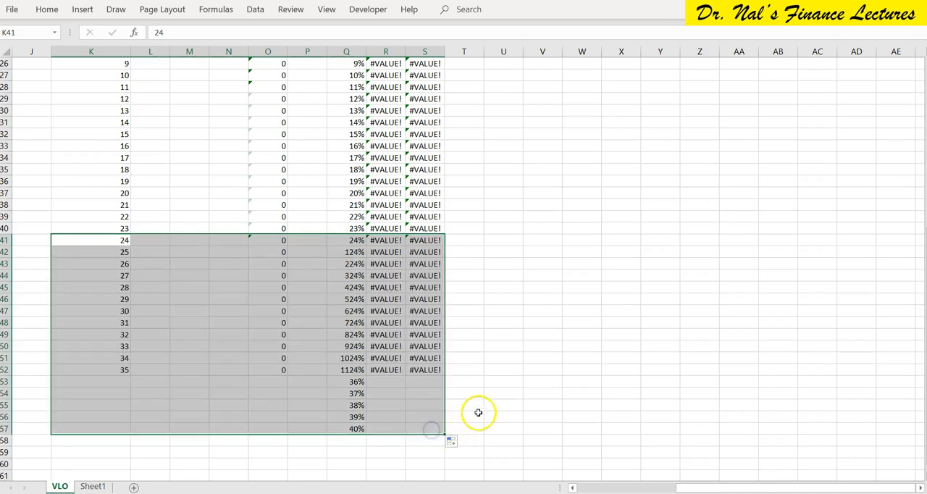
left_click(253, 255)
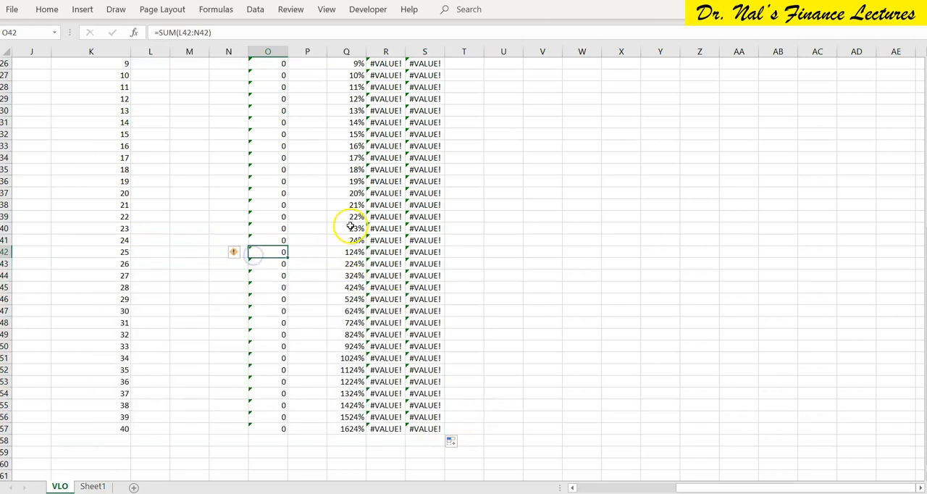
left_click(351, 251)
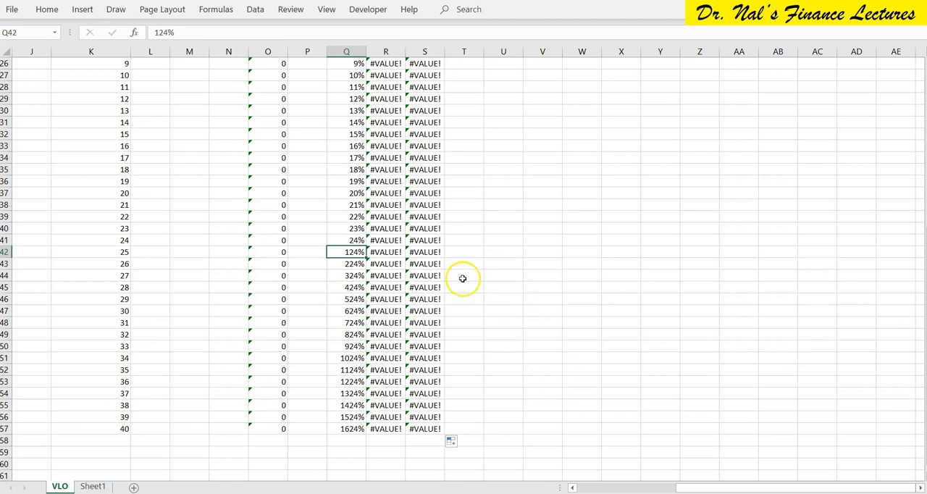
key("Return")
key("Up")
key("Up")
key("shift+Down")
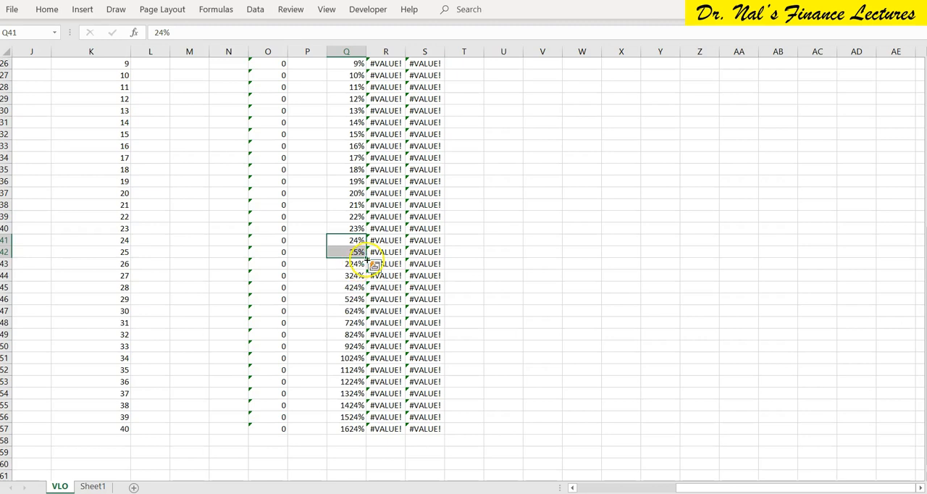
left_click_drag(367, 258, 364, 434)
Check the Return and St Dev array formulas in the rows around portfolios 24 to 28 for correct row references.
left_click(383, 239)
key("Right")
key("Left")
key("Down")
key("Down")
key("Down")
key("Down")
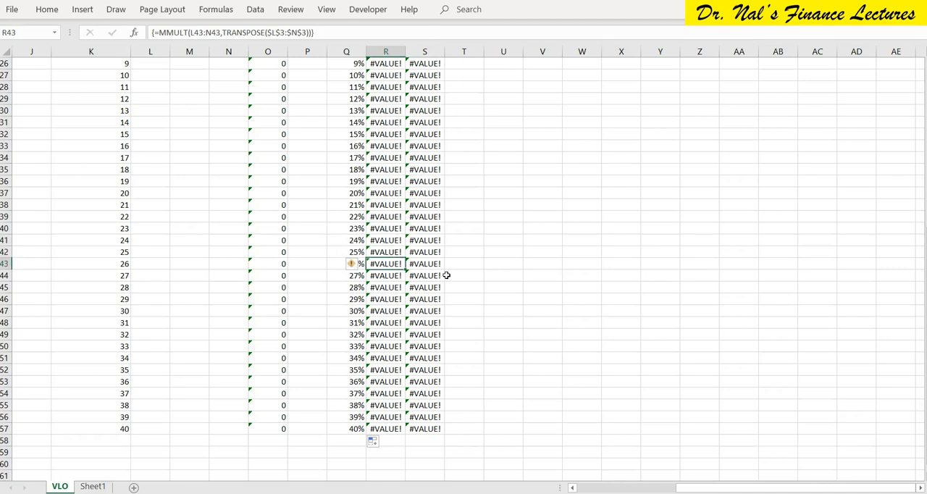
key("Up")
key("Up")
key("Up")
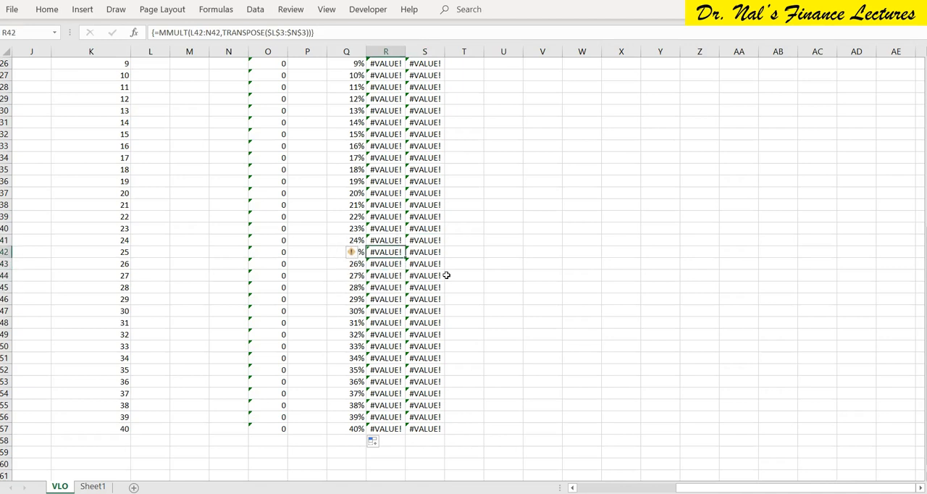
key("Right")
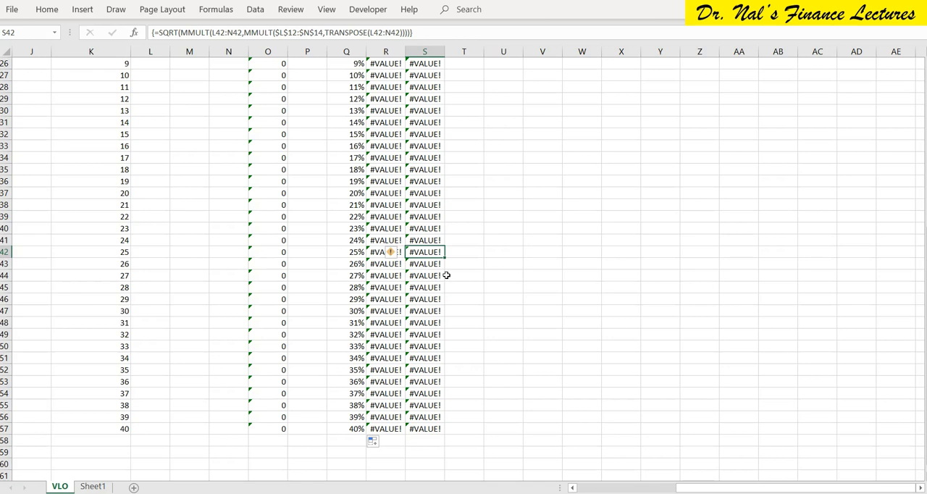
key("Down")
key("Down")
key("Down")
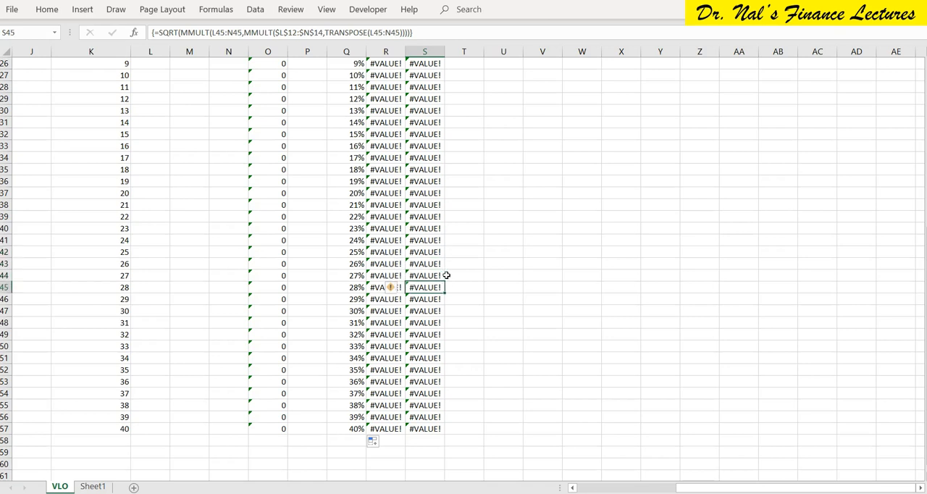
Fill the Return and St Dev array formulas from portfolio 1 up into the Calculation row's R17:S17 and check both formulas.
scroll(447, 275, "up", 7)
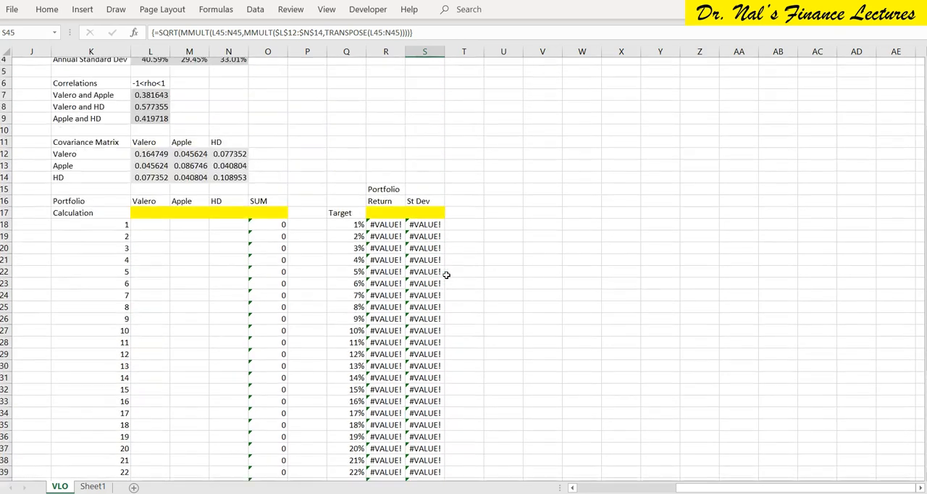
left_click_drag(385, 229, 445, 215)
left_click(383, 218)
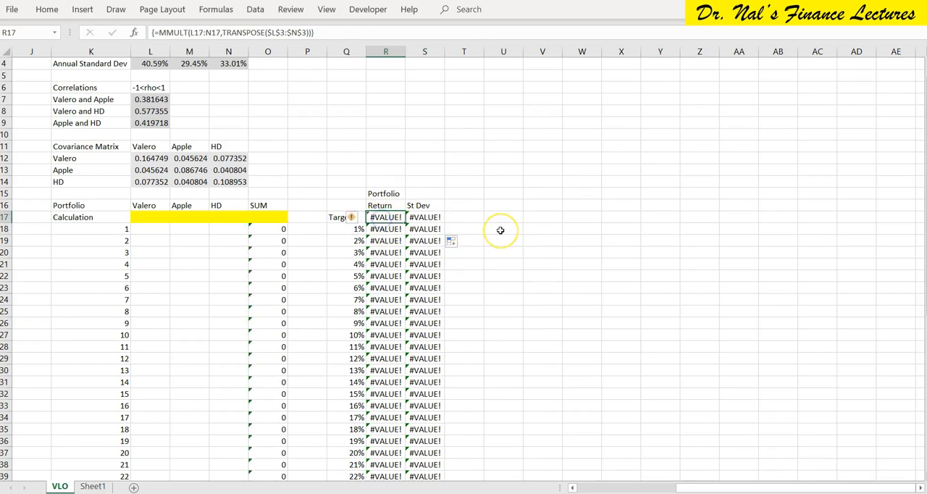
key("Right")
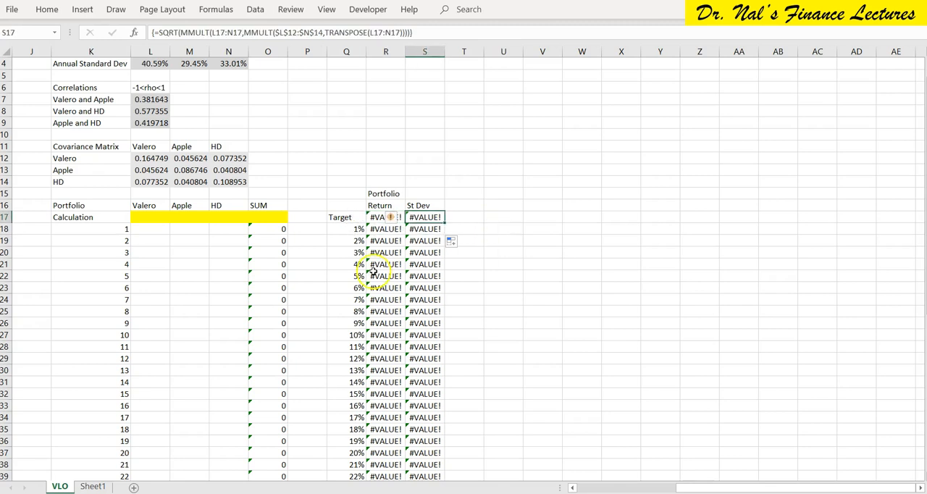
Highlight the Calculation row's Return and St Dev formula cells, R17:S17, in yellow.
left_click_drag(424, 216, 389, 216)
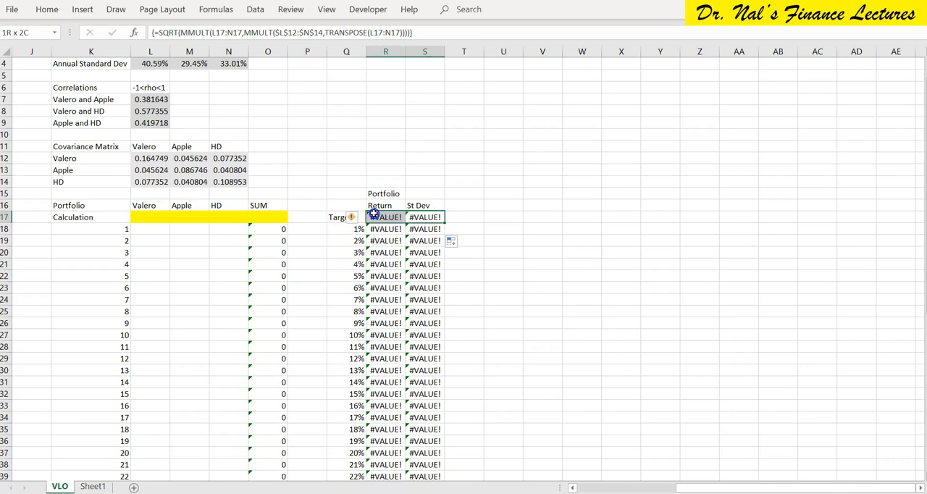
left_click(47, 9)
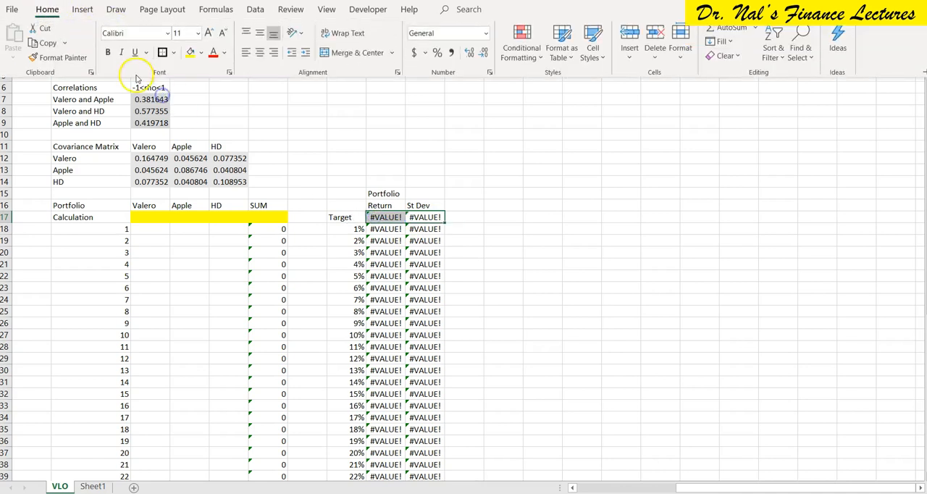
left_click(189, 53)
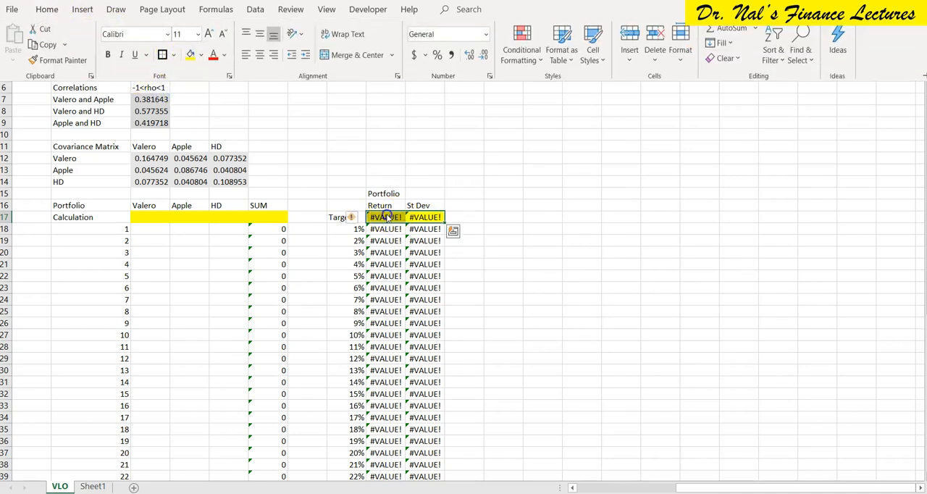
left_click(386, 216)
Move the Target label from Q17 up to Q16, in line with the other column headings.
left_click(333, 217)
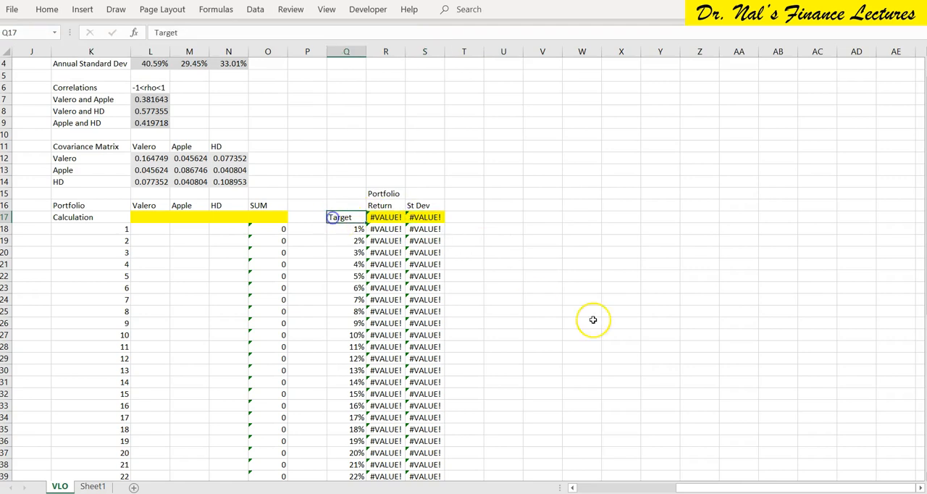
key("Up")
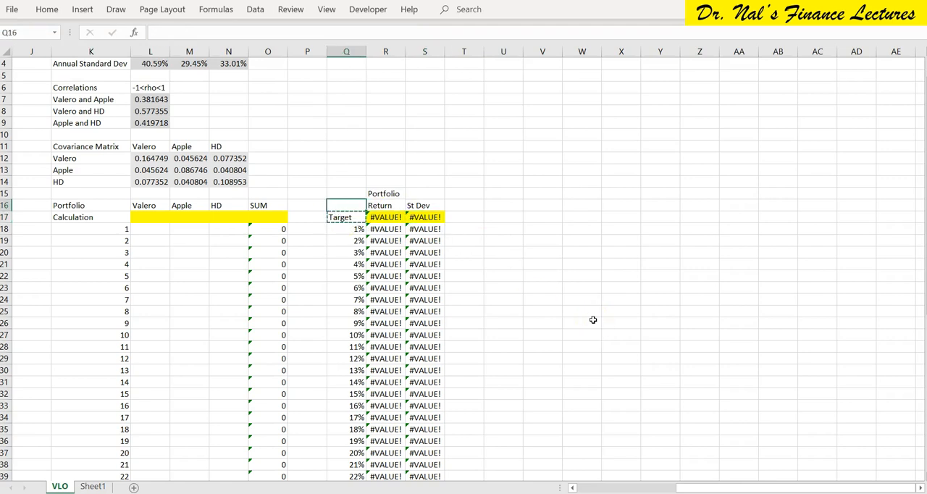
type("Target")
Fill the SUM formula from O18 up into the Calculation row's cell O17.
key("Left")
key("Left")
key("Left")
key("Down")
key("Right")
key("Down")
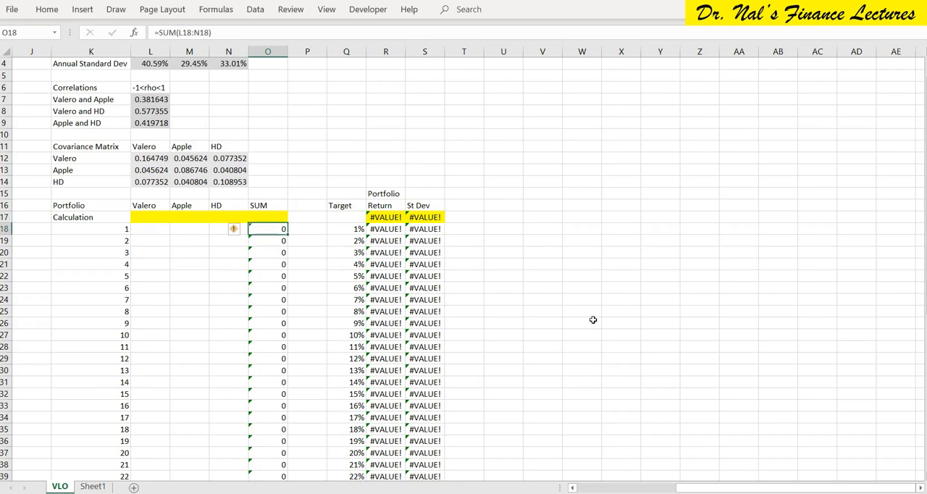
left_click_drag(288, 229, 287, 217)
Review the Calculation row's weight cells L17:N17 and the array formulas in R17 and S17 that use them.
left_click(155, 216)
left_click_drag(154, 216, 217, 219)
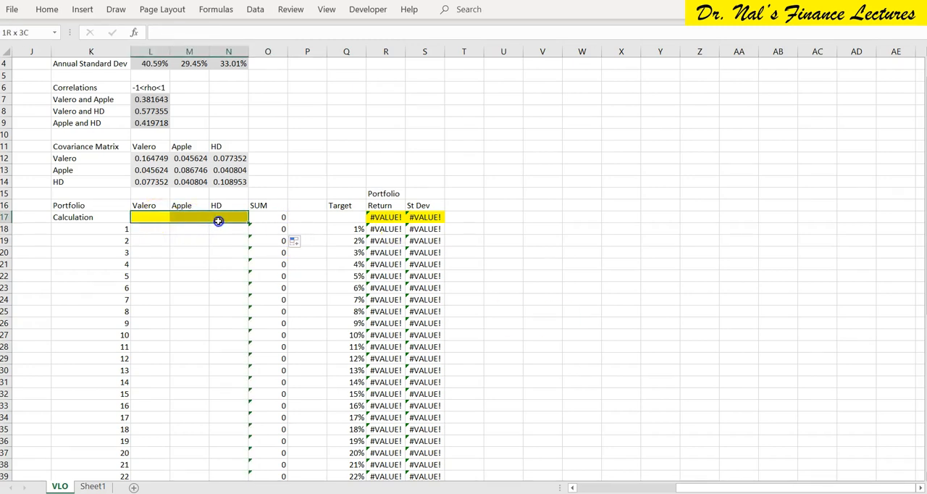
left_click(386, 216)
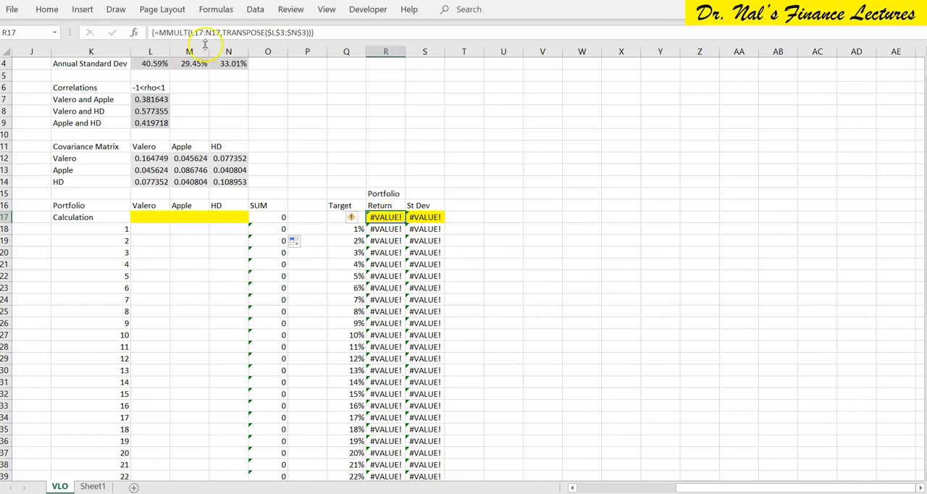
left_click(425, 216)
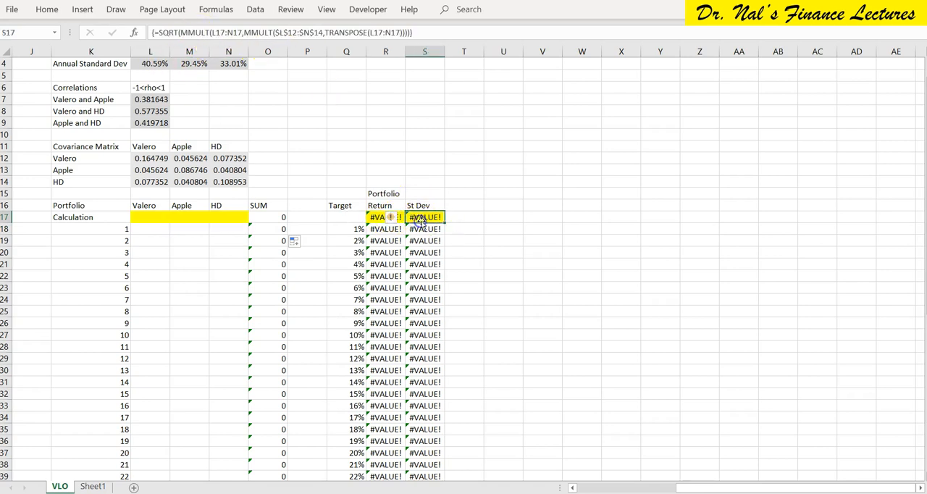
left_click(478, 190)
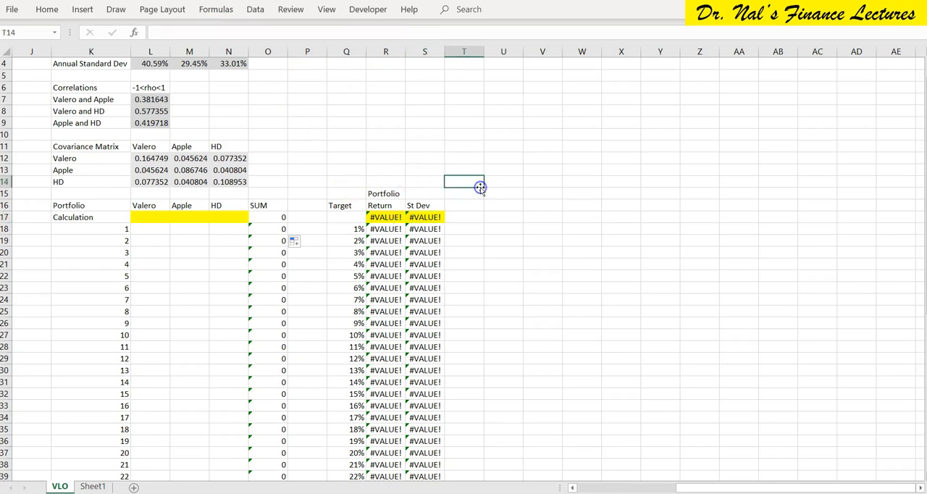
key("Down")
key("Left")
Open Solver, reset all its options and cell selections, and move its dialog clear of the portfolio table.
left_click(407, 149)
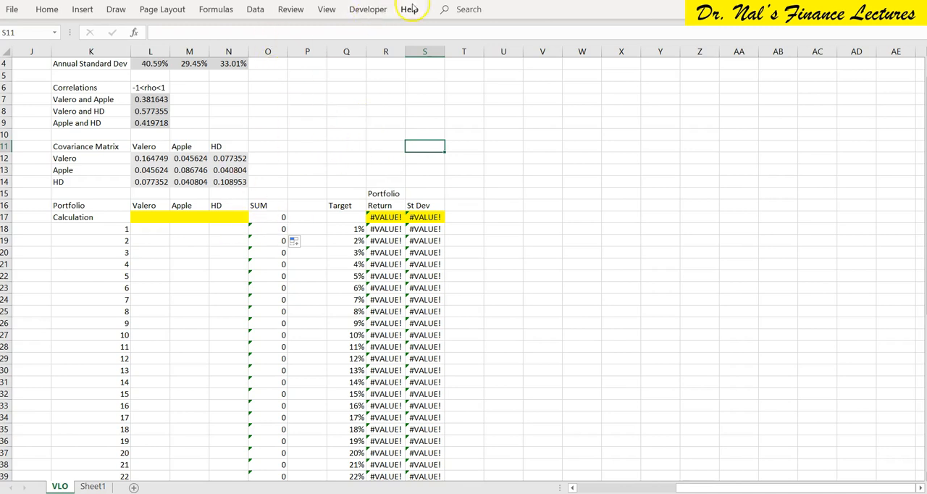
left_click(255, 9)
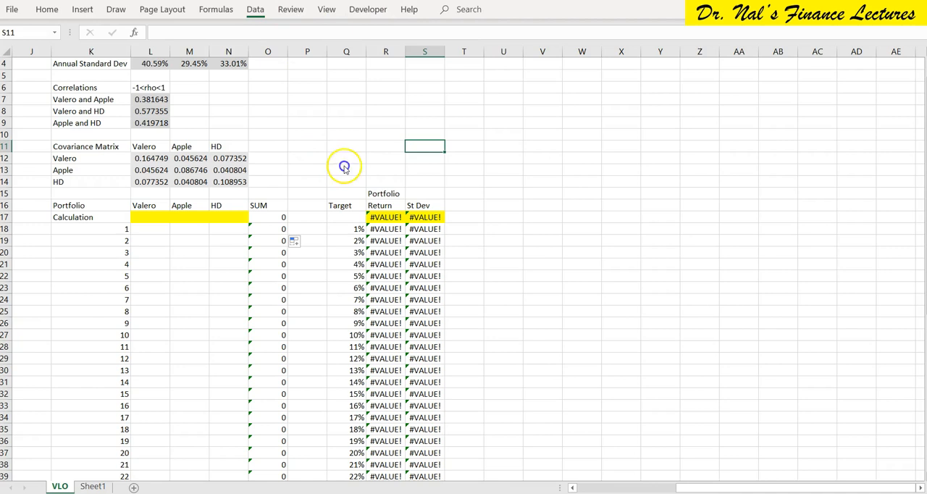
left_click(815, 27)
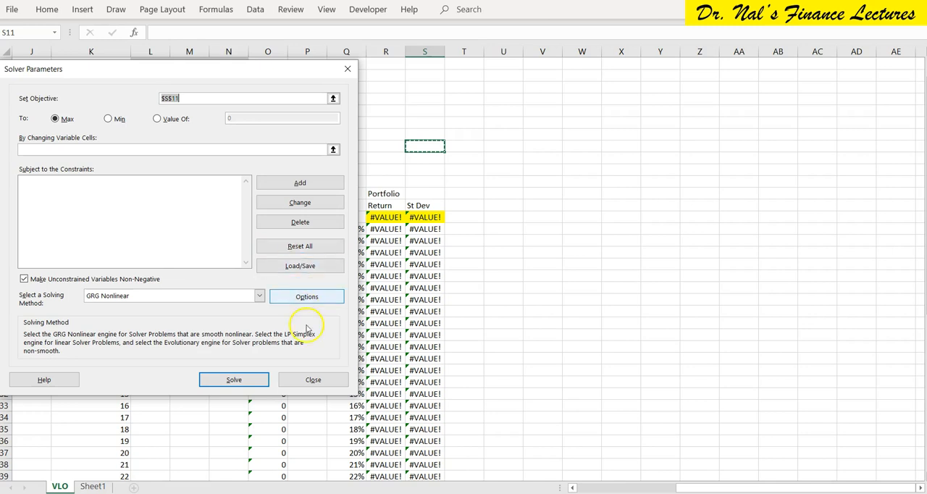
left_click(302, 247)
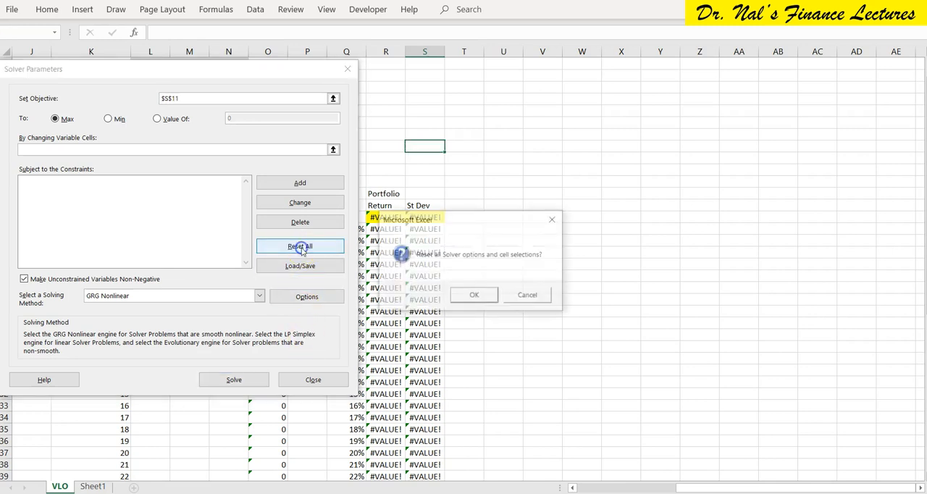
left_click(485, 298)
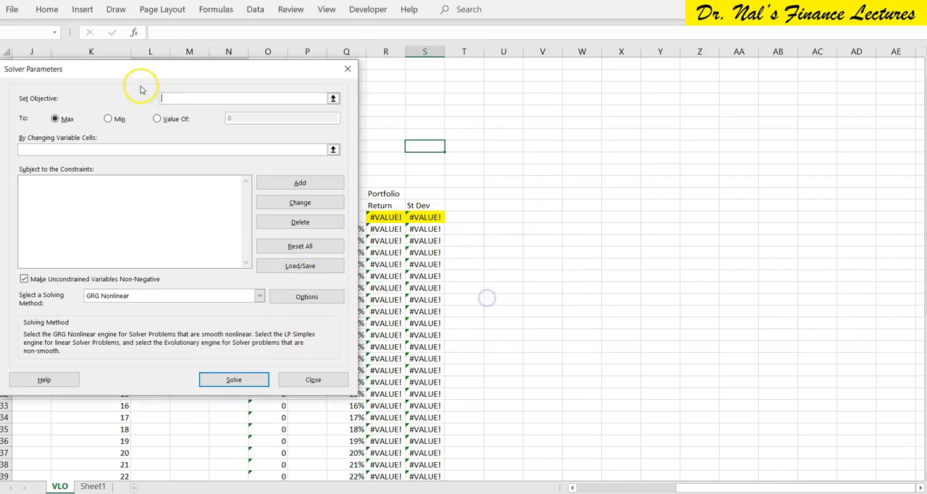
left_click_drag(108, 70, 579, 101)
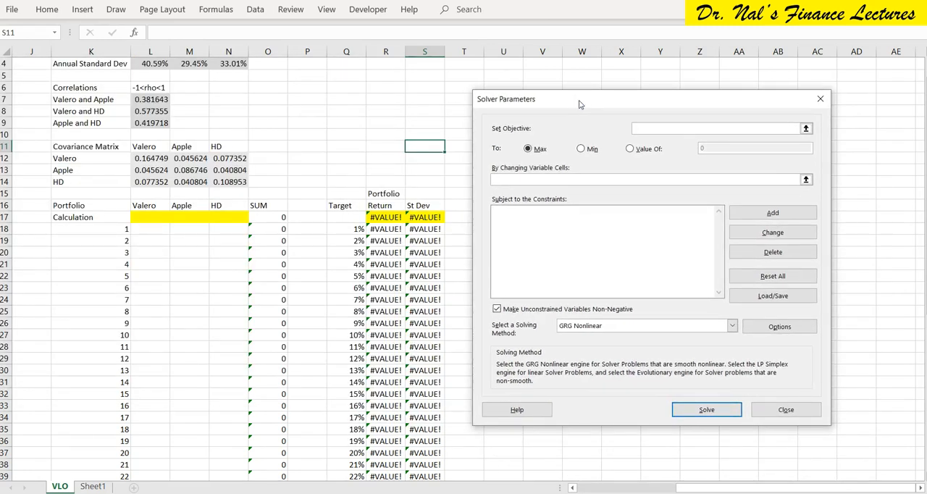
Close Solver and enter a 10% target return in the Calculation row's cell Q17.
left_click(773, 413)
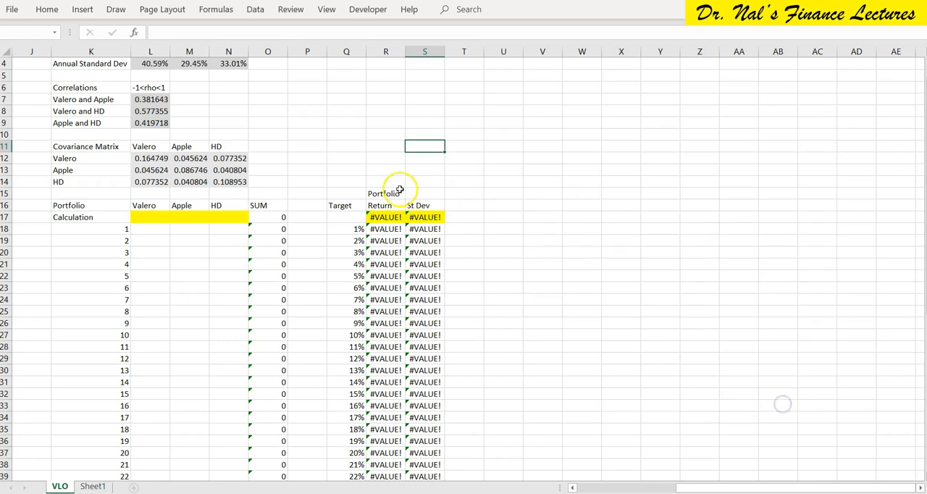
left_click(339, 215)
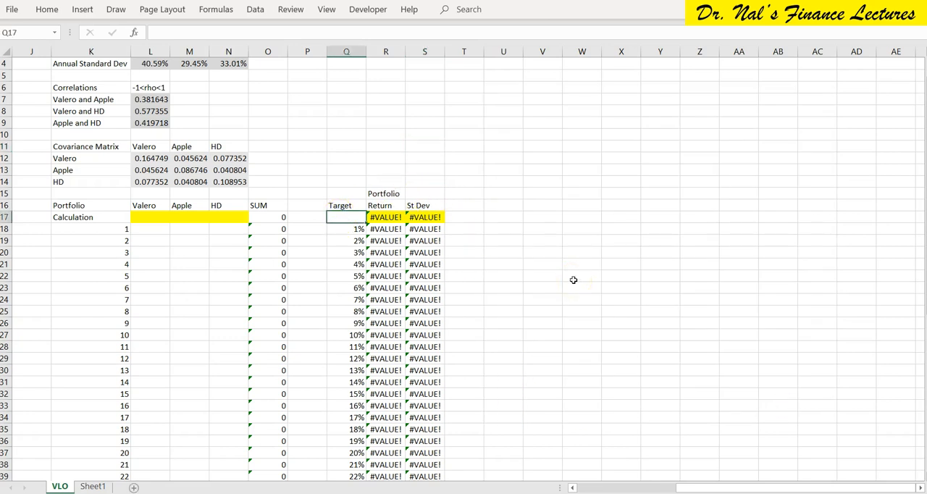
key("ctrl+Return")
Set up Solver to minimize the Calculation row's standard deviation in S17 by changing the weights L17:N17.
left_click(426, 217)
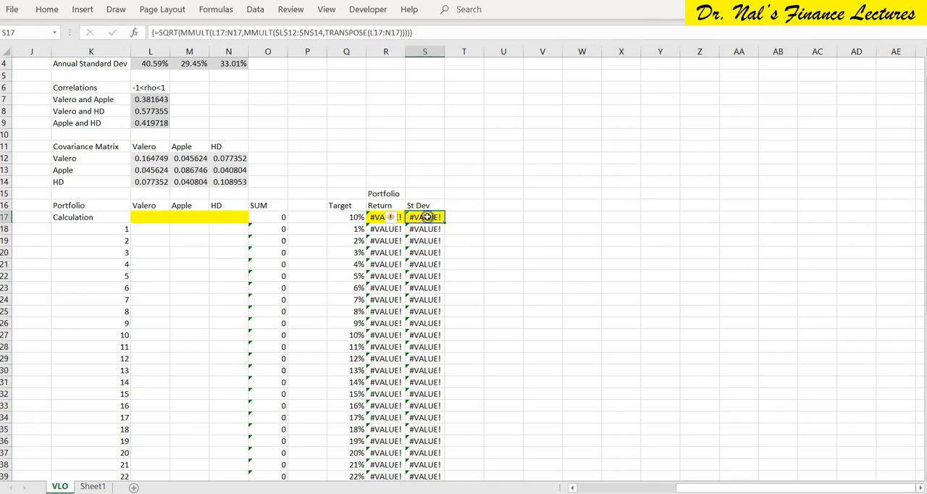
left_click(255, 10)
left_click(720, 72)
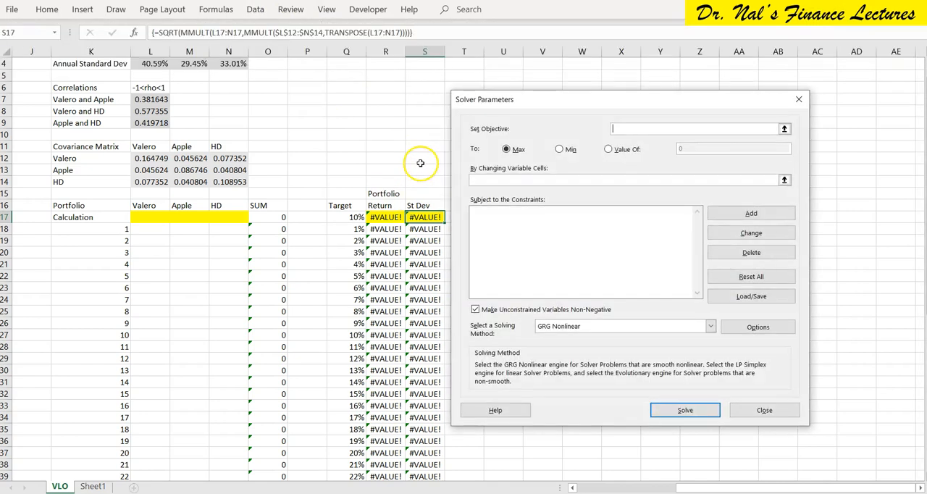
left_click(418, 217)
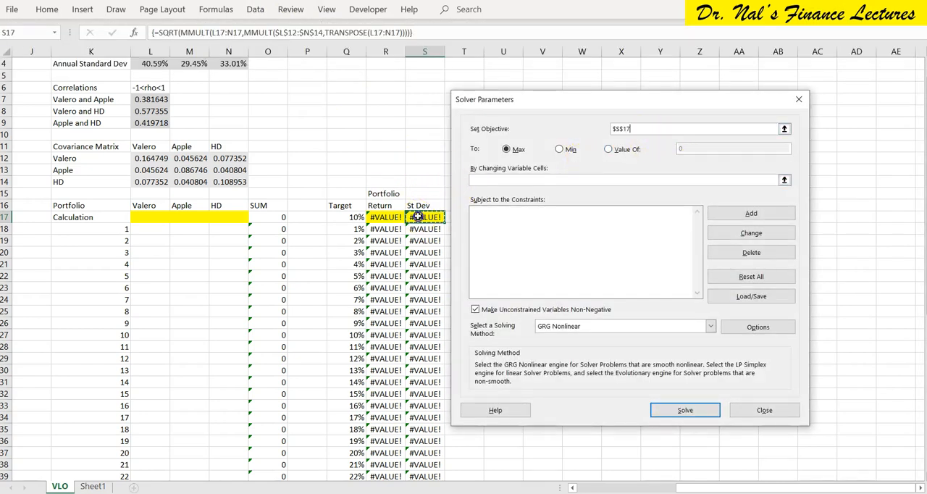
left_click(558, 149)
left_click(523, 178)
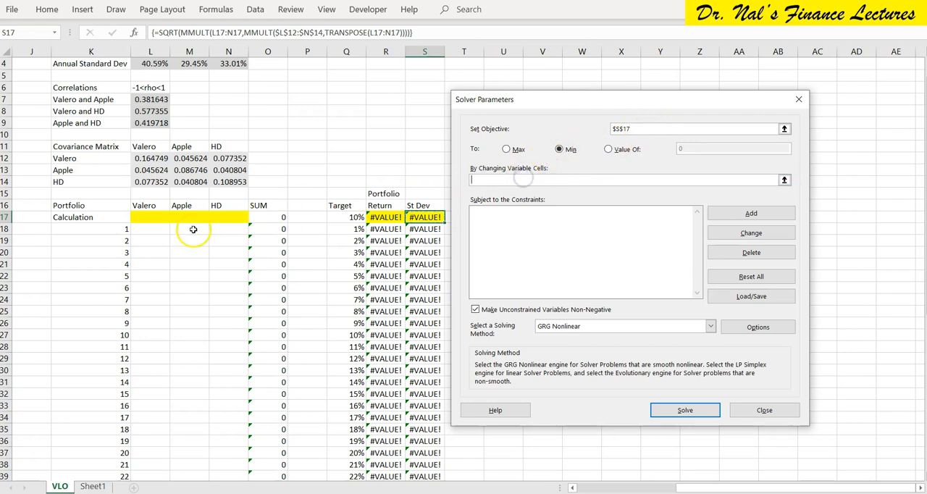
left_click_drag(143, 220, 230, 217)
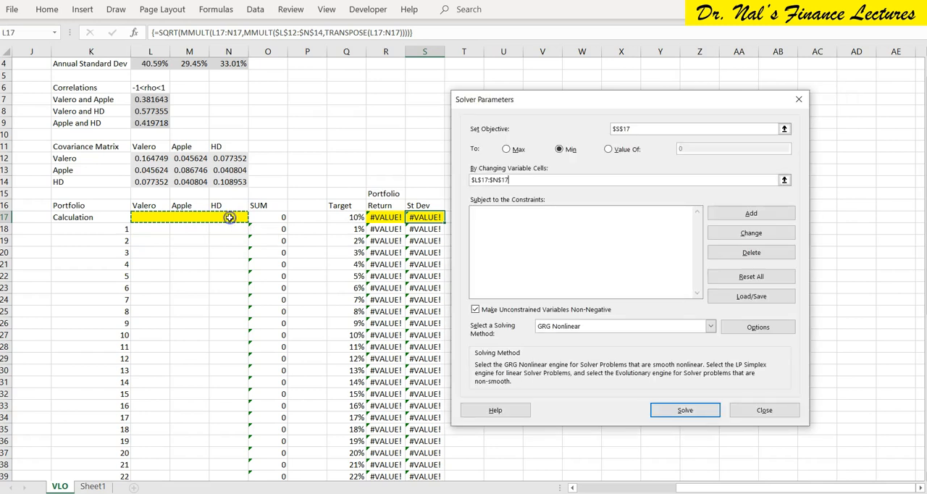
Add a Solver constraint requiring the weight sum in O17 to equal 1.
left_click(738, 212)
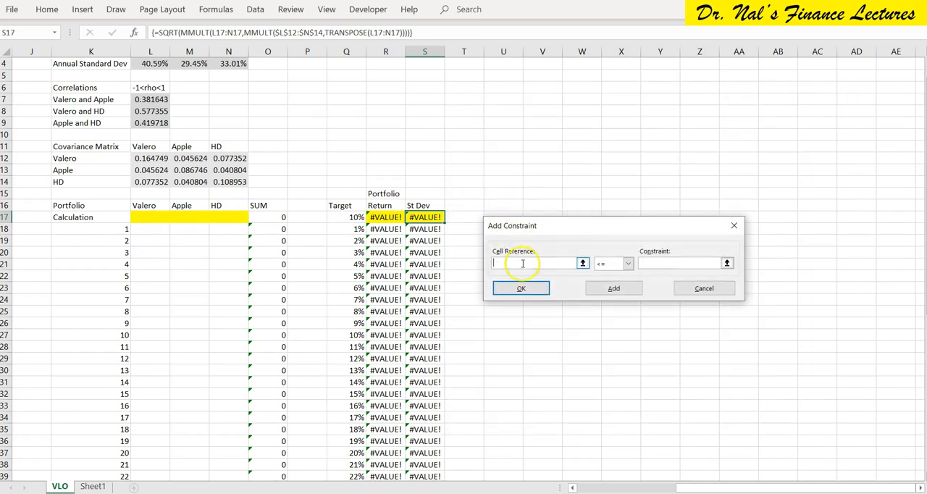
left_click(271, 217)
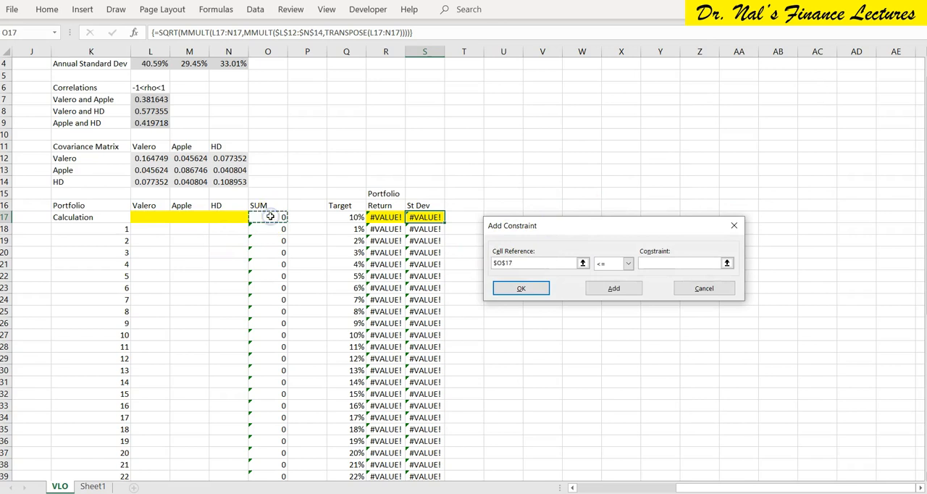
left_click(628, 264)
left_click(609, 283)
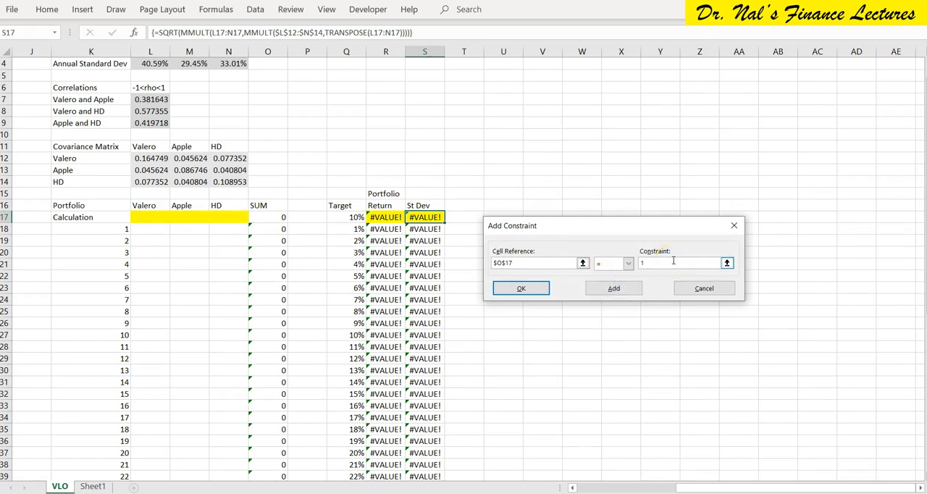
left_click(516, 288)
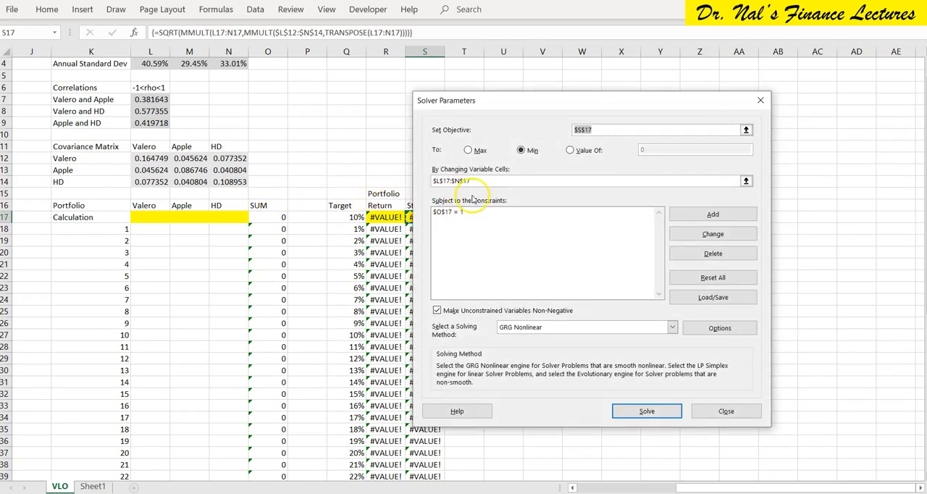
Add a second Solver constraint making the portfolio return in R17 equal to the target in Q17.
left_click(712, 214)
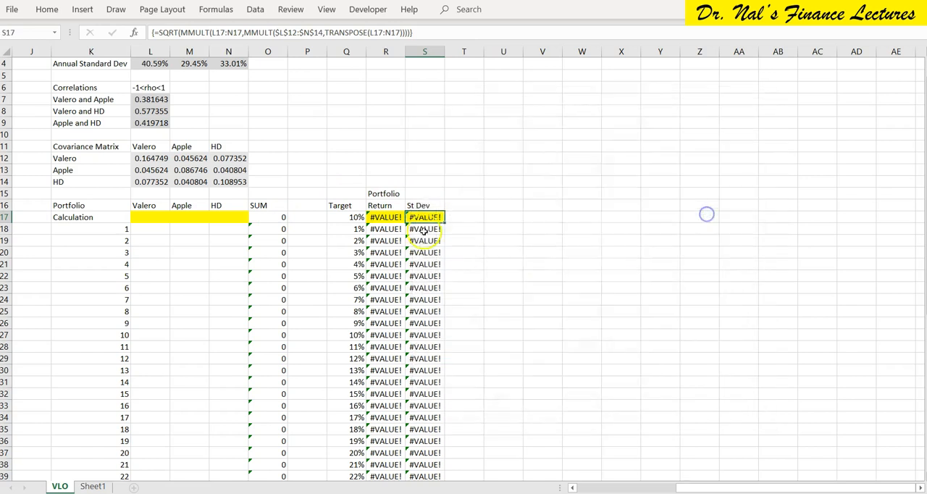
left_click(384, 217)
left_click(589, 264)
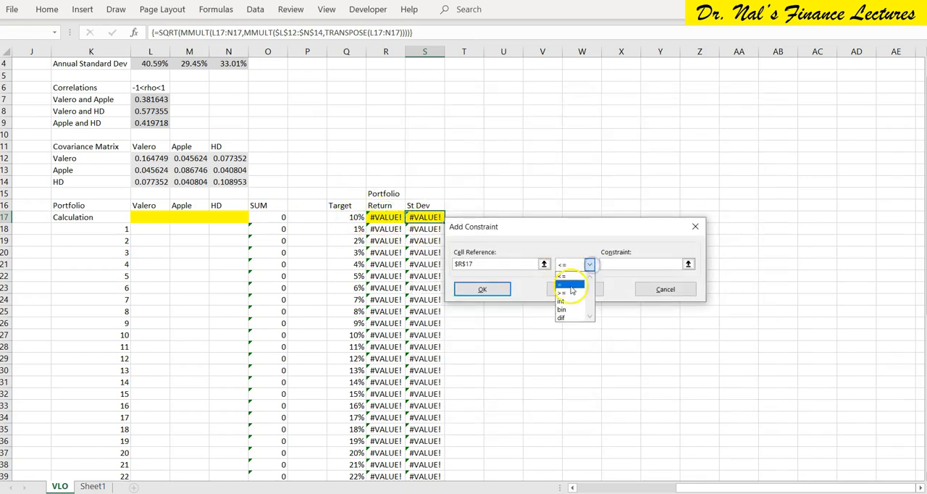
left_click(570, 286)
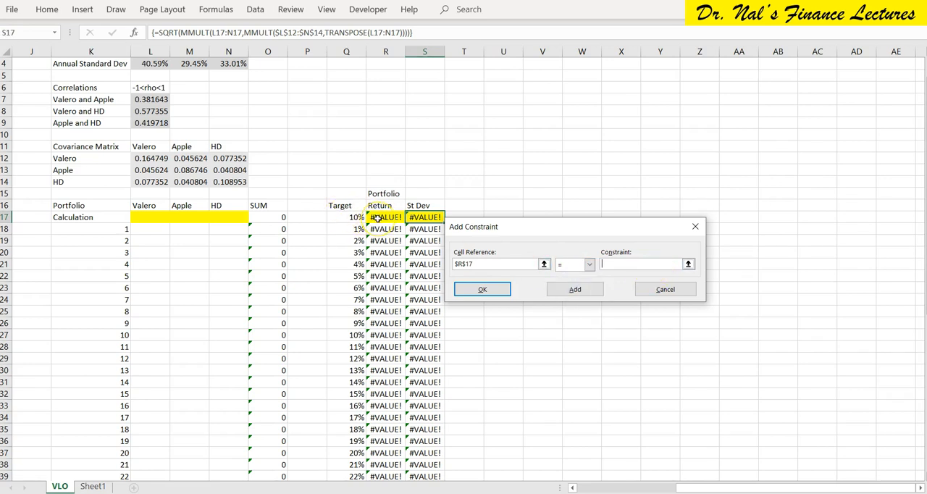
left_click(338, 216)
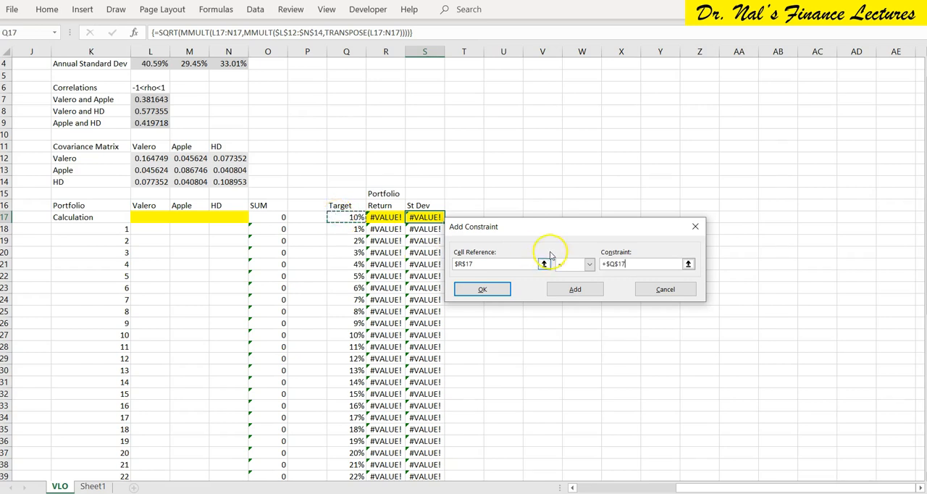
left_click(482, 289)
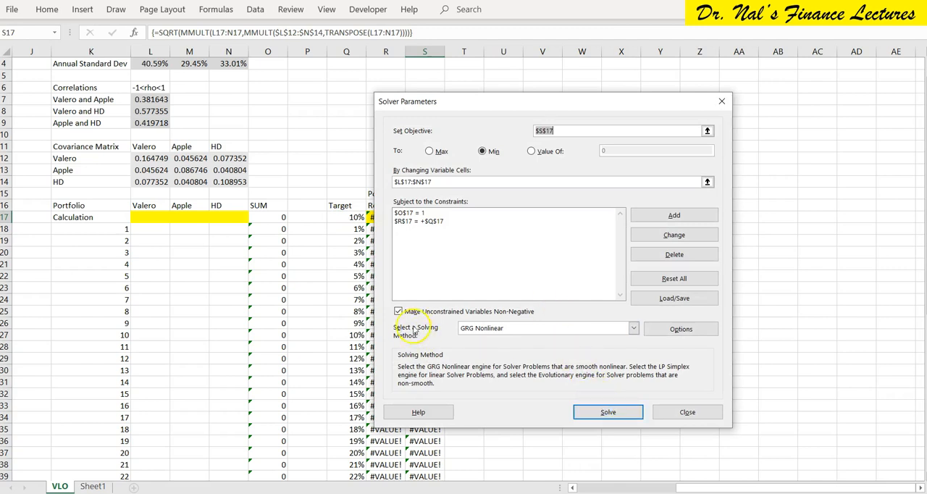
Allow negative variables in Solver, solve the model and keep the Solver solution.
left_click(399, 311)
left_click(604, 411)
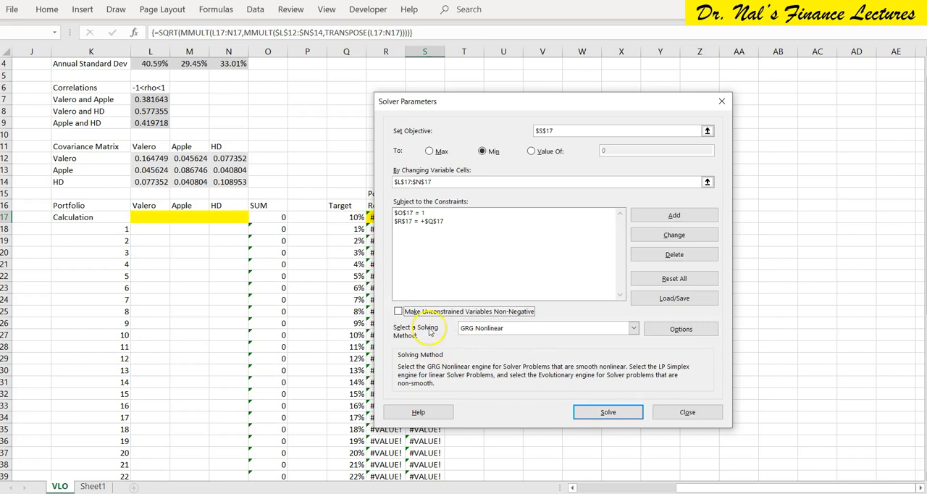
left_click(621, 413)
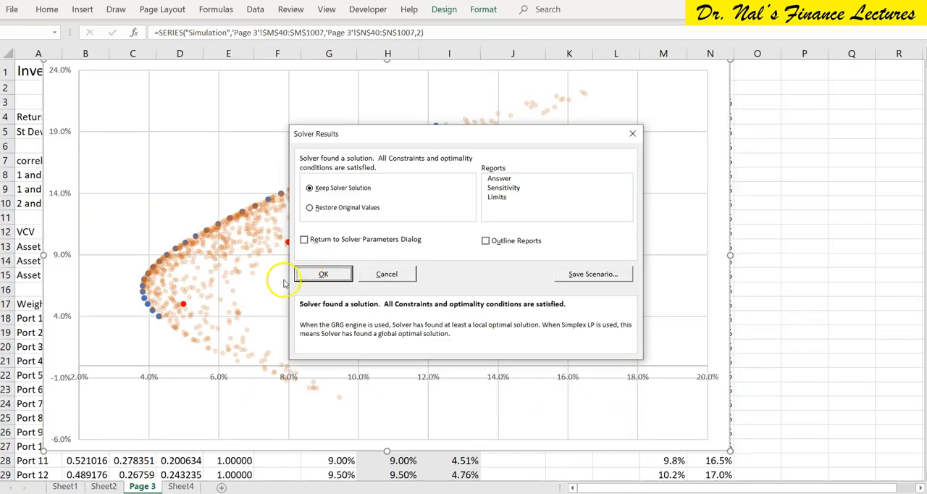
left_click(323, 274)
Close the other workbook containing the scatter chart, saving it as a macro-free workbook.
left_click(383, 234)
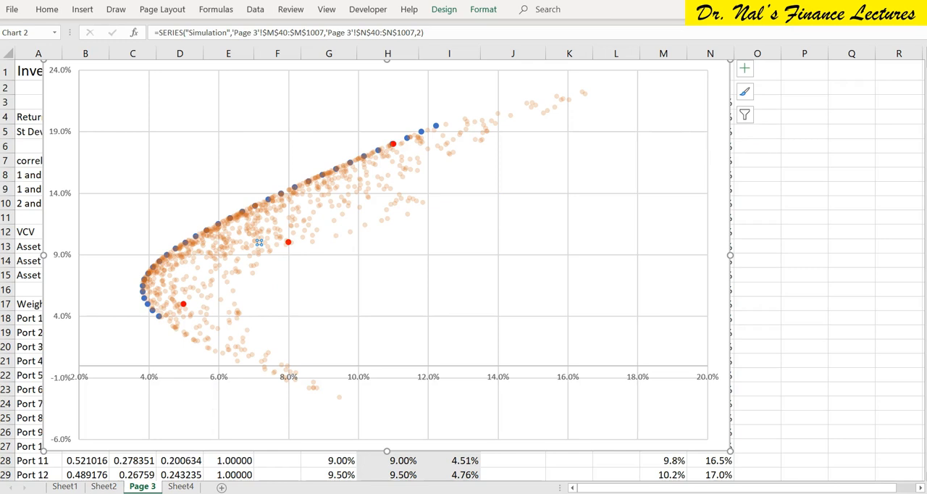
key("alt+F4")
left_click(418, 278)
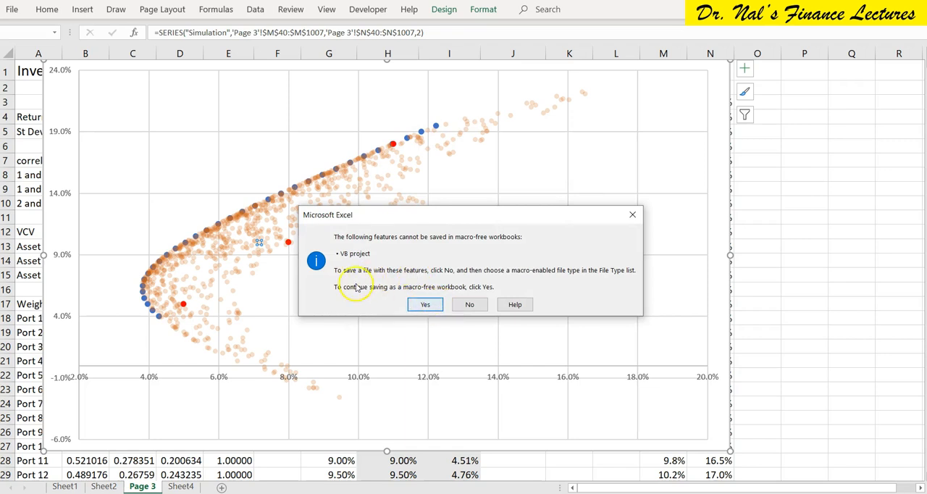
left_click(421, 305)
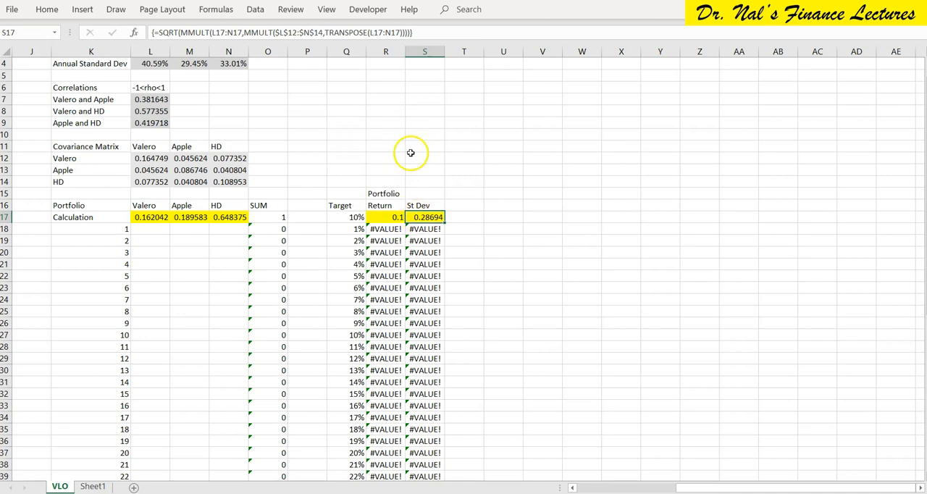
Format the portfolio returns and standard deviations in R17:S57 as percentages with two decimals.
left_click_drag(387, 218, 415, 442)
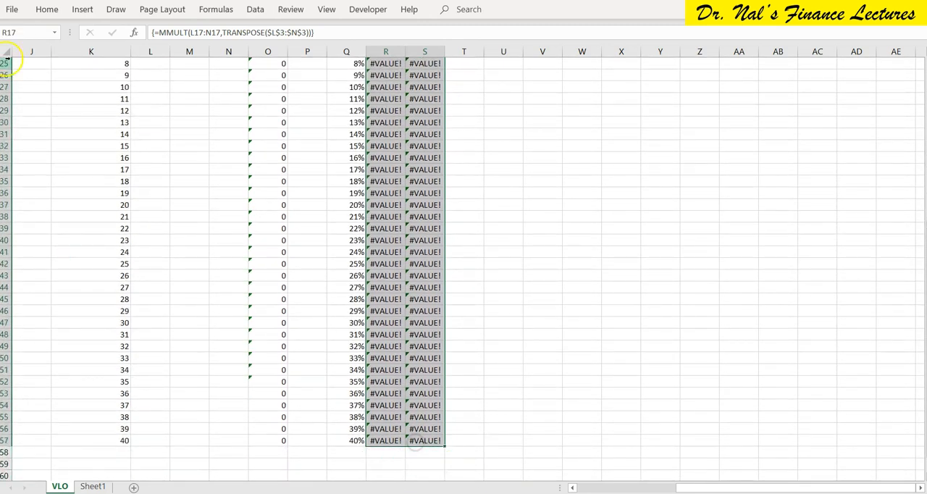
left_click(42, 12)
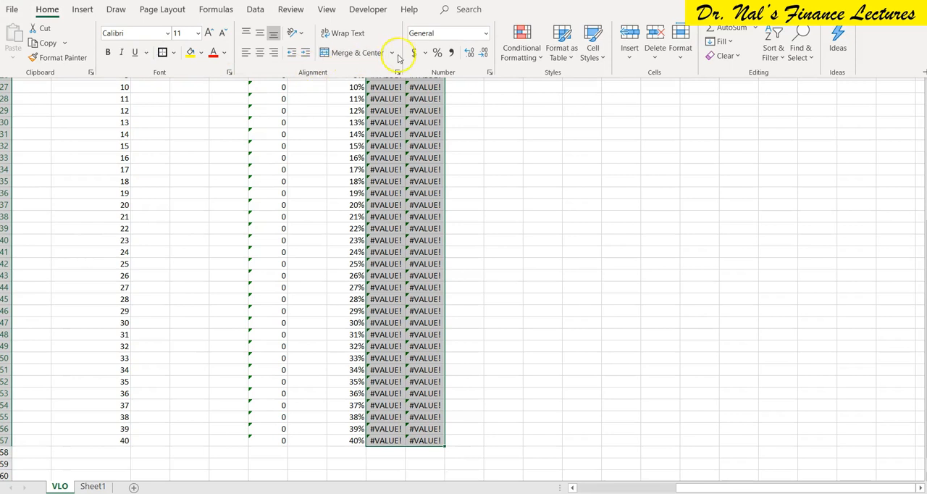
left_click(441, 52)
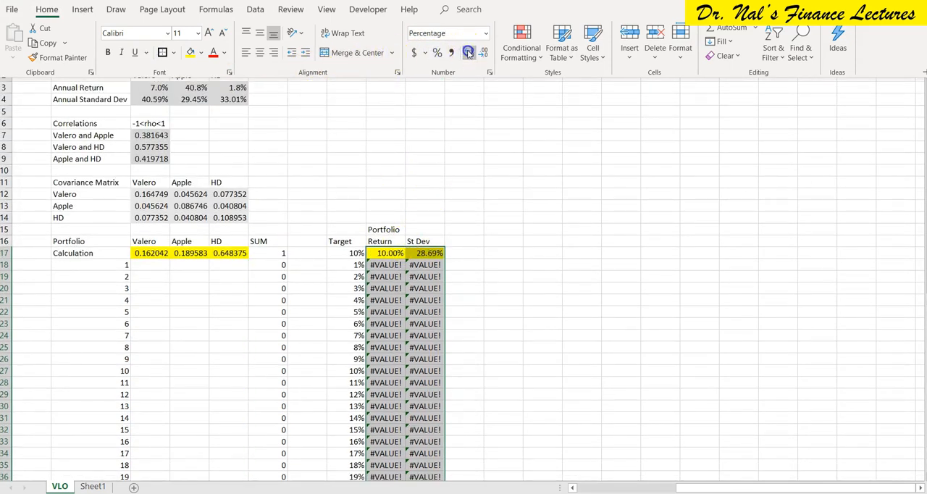
Copy the solved weights from L17:N17 into portfolio 10's row, L27:N27.
left_click(387, 254)
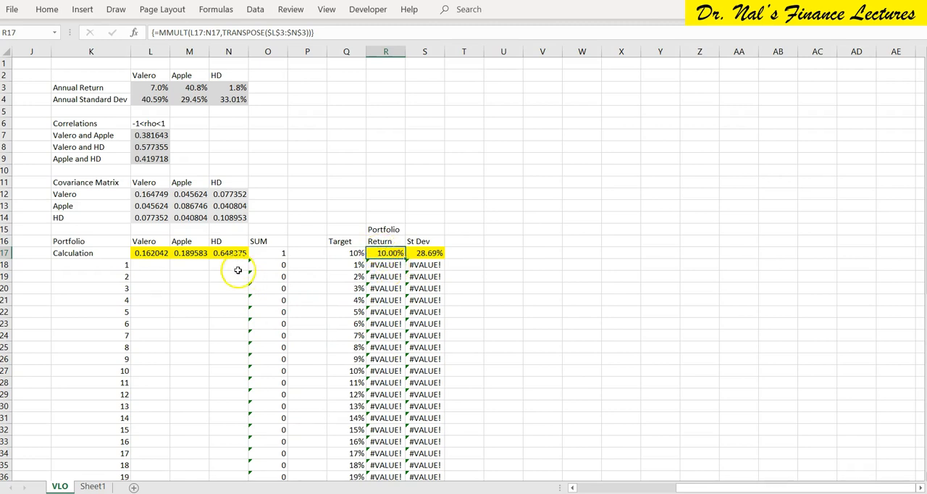
left_click(344, 254)
left_click_drag(138, 253, 222, 253)
key("ctrl+c")
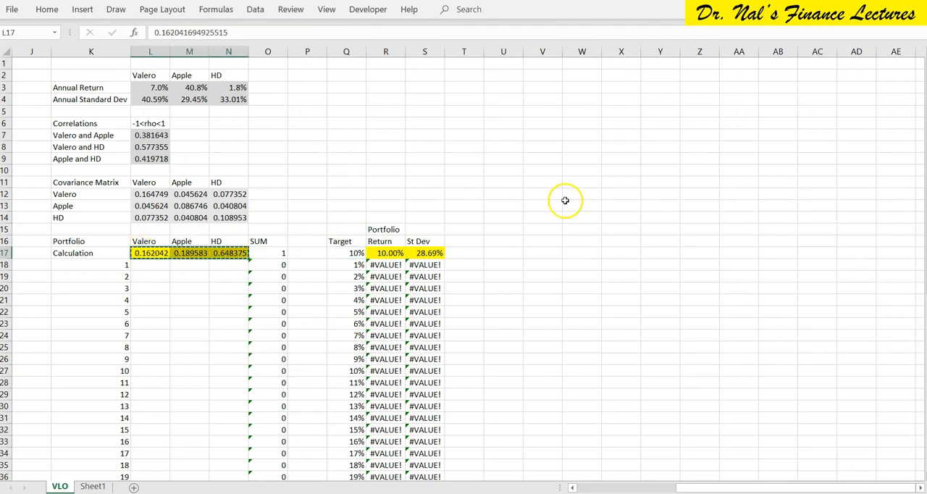
left_click(144, 370)
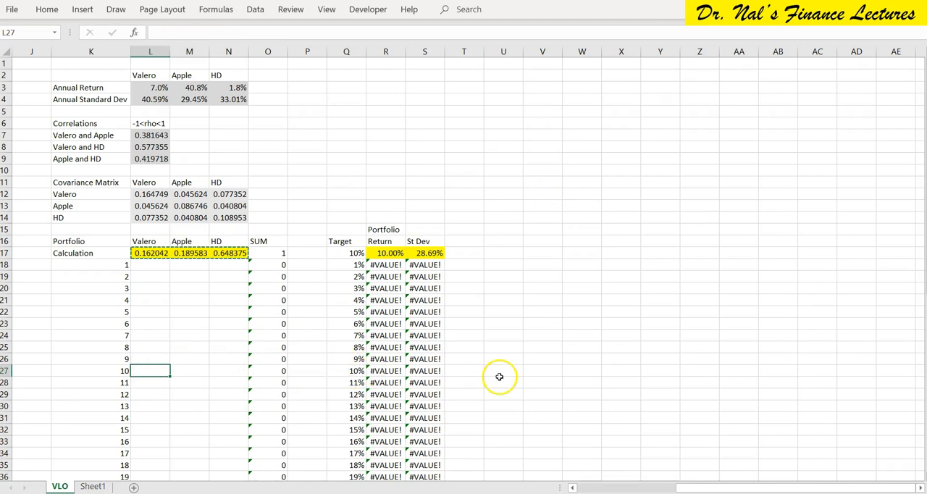
key("ctrl+v")
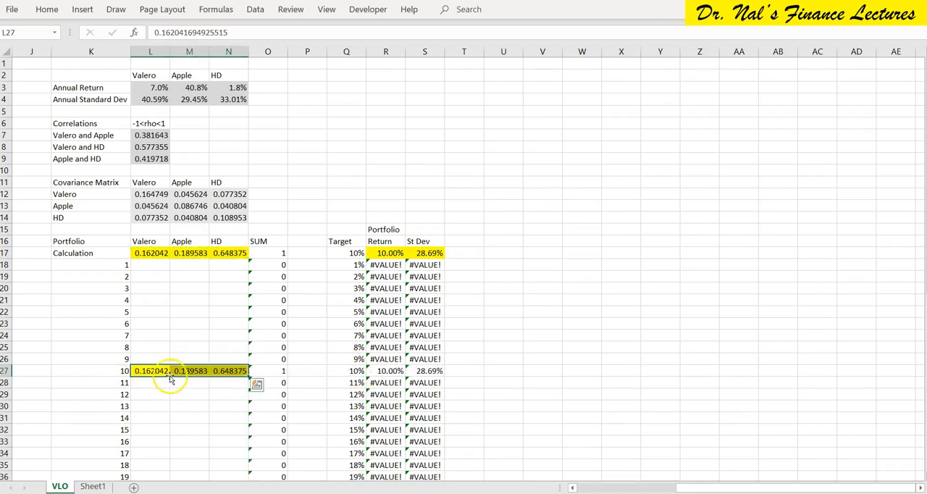
Paste the return and standard deviation formulas into portfolio 10's cells R27:S27.
left_click_drag(386, 371, 424, 371)
left_click_drag(392, 253, 425, 253)
key("ctrl+v")
left_click_drag(389, 371, 425, 371)
key("ctrl+v")
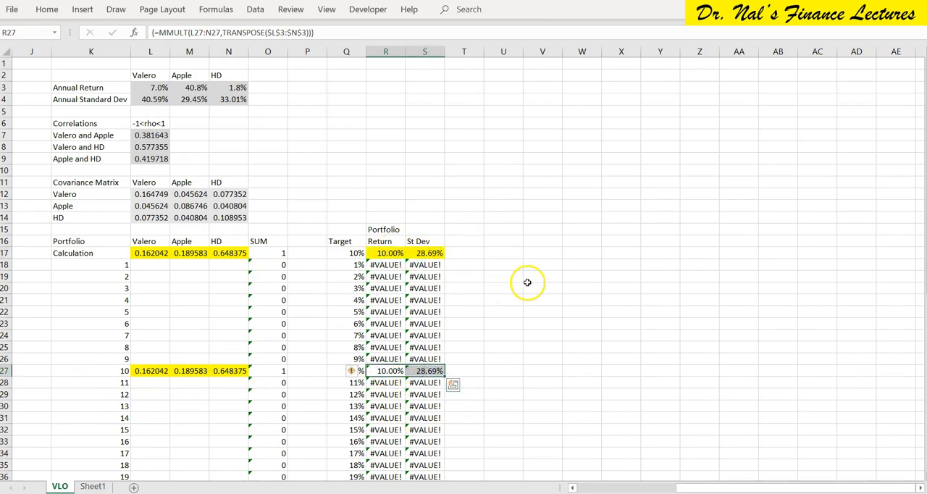
Set the Calculation row's target return in Q17 to 1%.
left_click(527, 285)
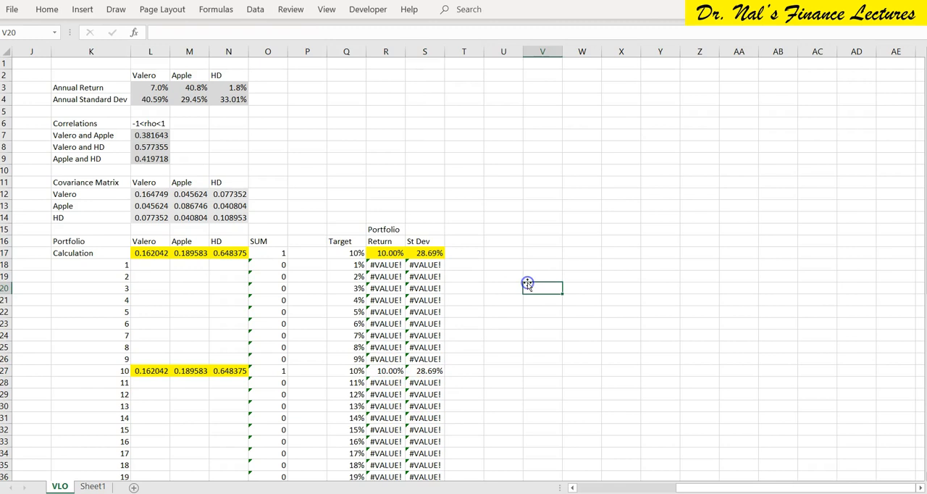
left_click(349, 267)
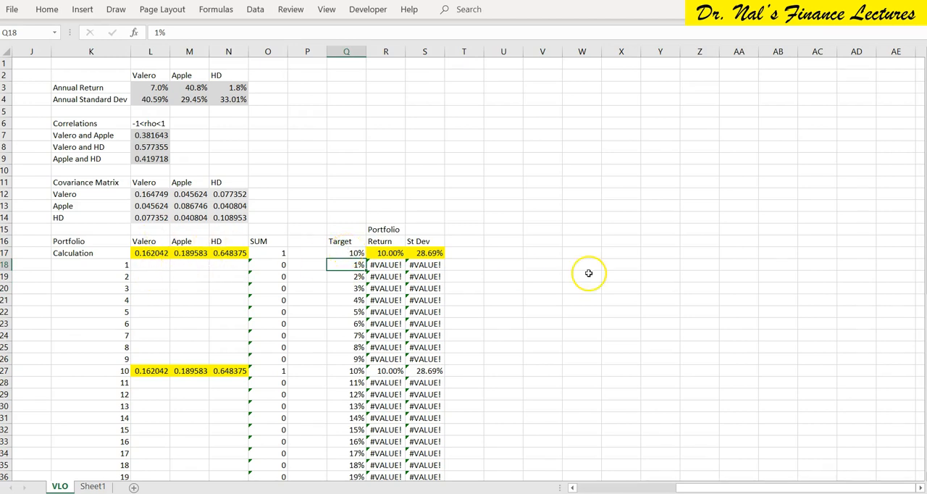
key("Up")
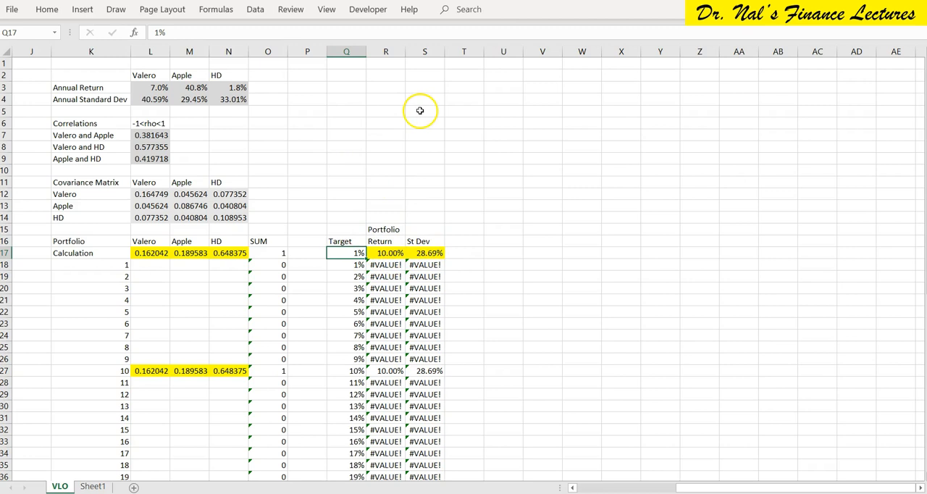
From cell S17, start recording a macro named Macro8 in this workbook with the shortcut Ctrl+Shift+U.
left_click(420, 253)
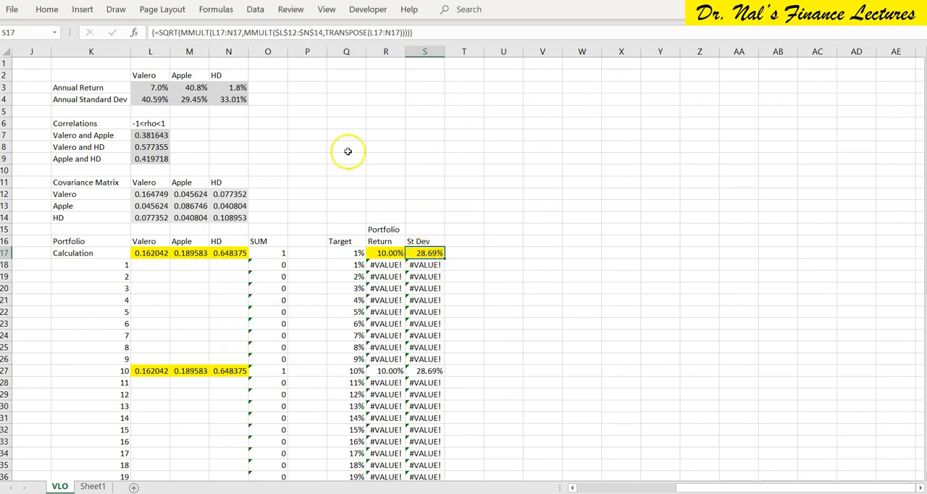
left_click(368, 10)
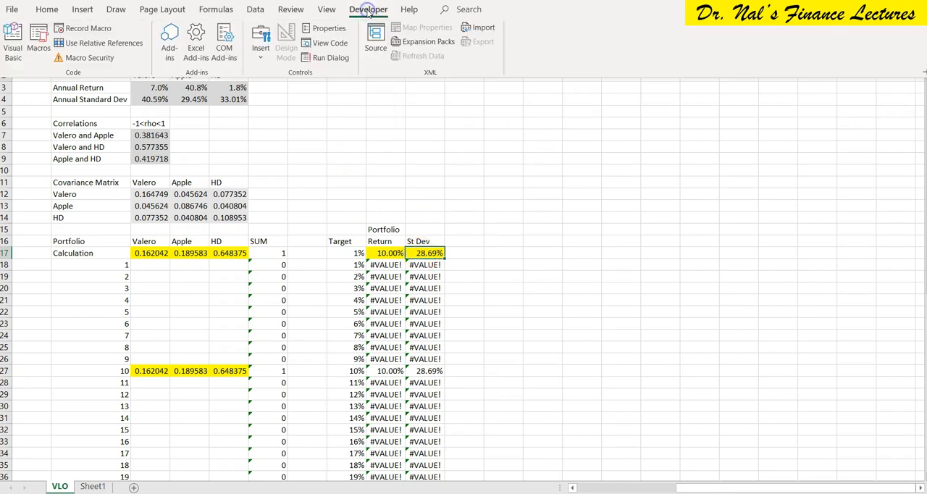
left_click(82, 29)
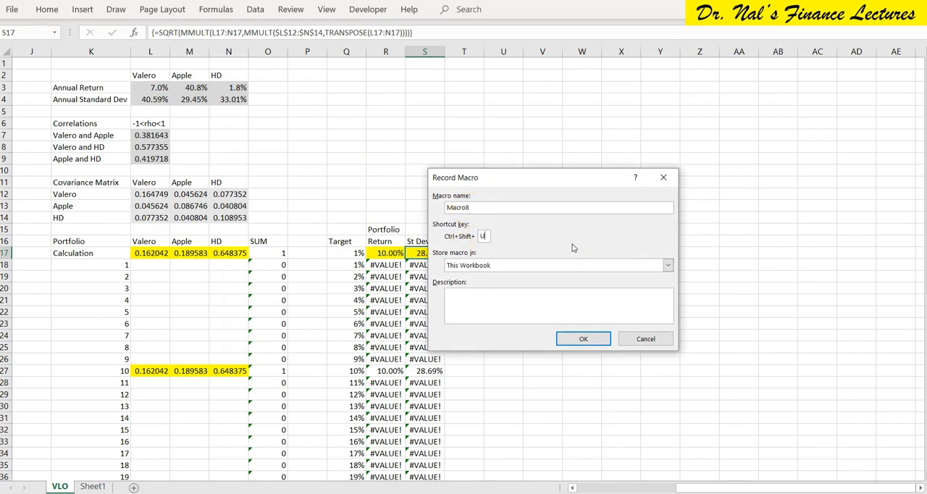
left_click(584, 339)
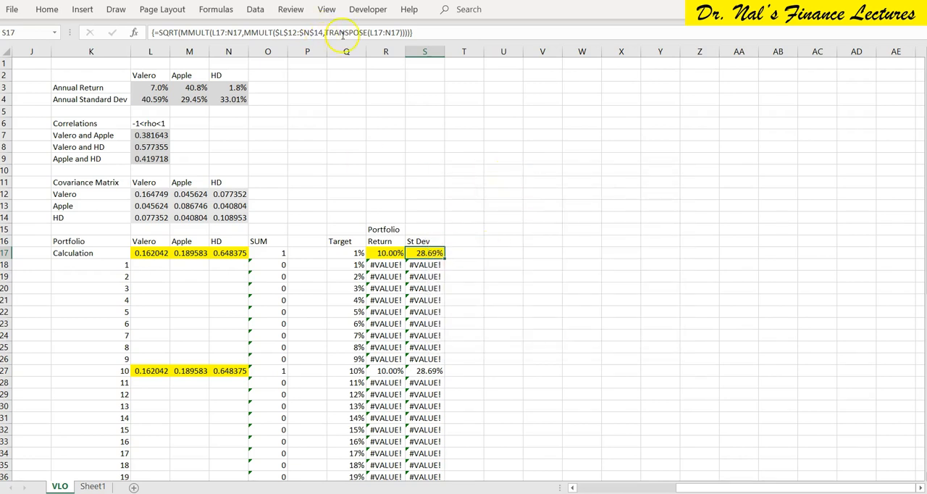
left_click(368, 10)
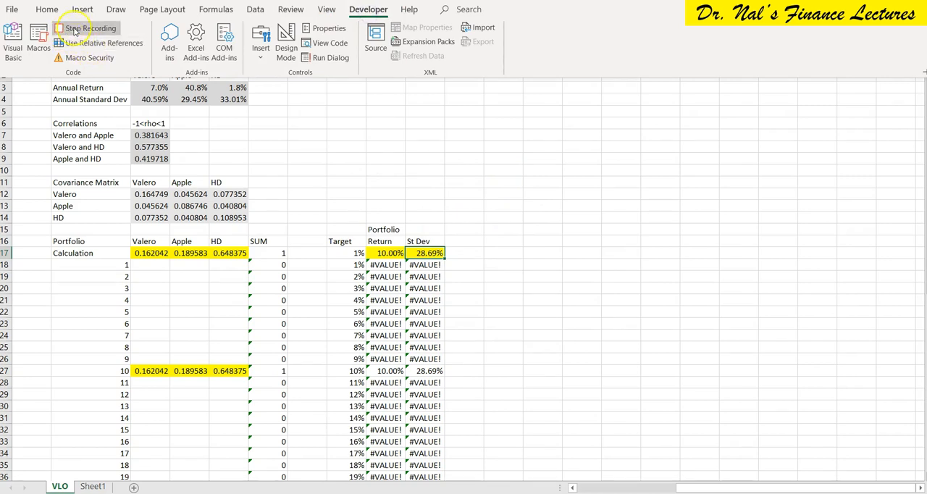
left_click(91, 32)
left_click(478, 227)
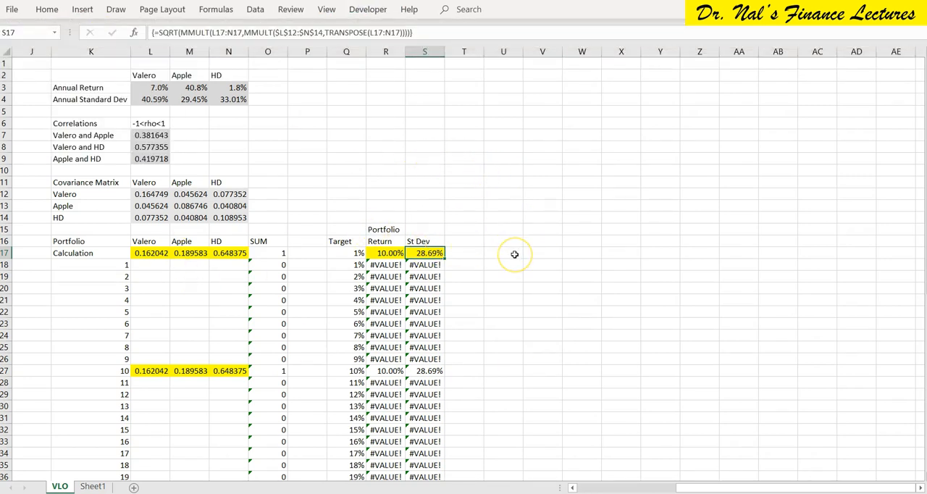
left_click(366, 10)
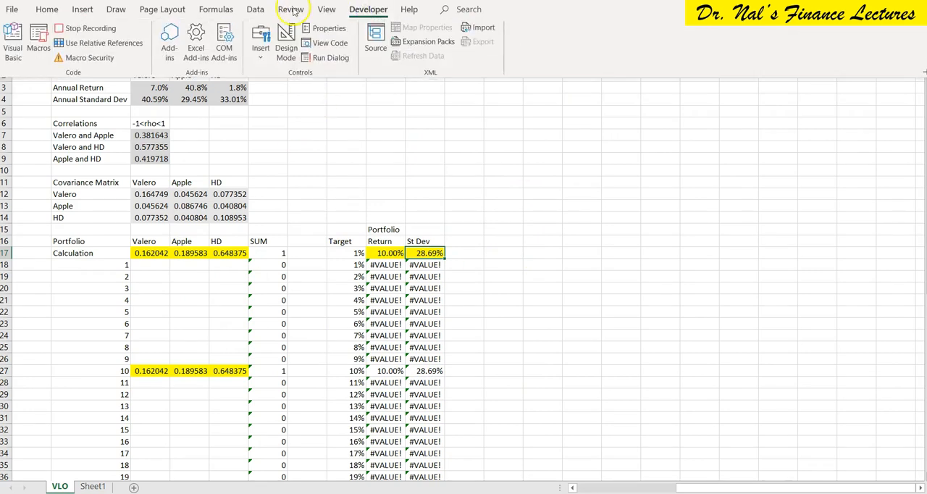
Run Solver to minimize S17 by changing L17:N17 under the existing constraints, and keep the solution.
left_click(254, 9)
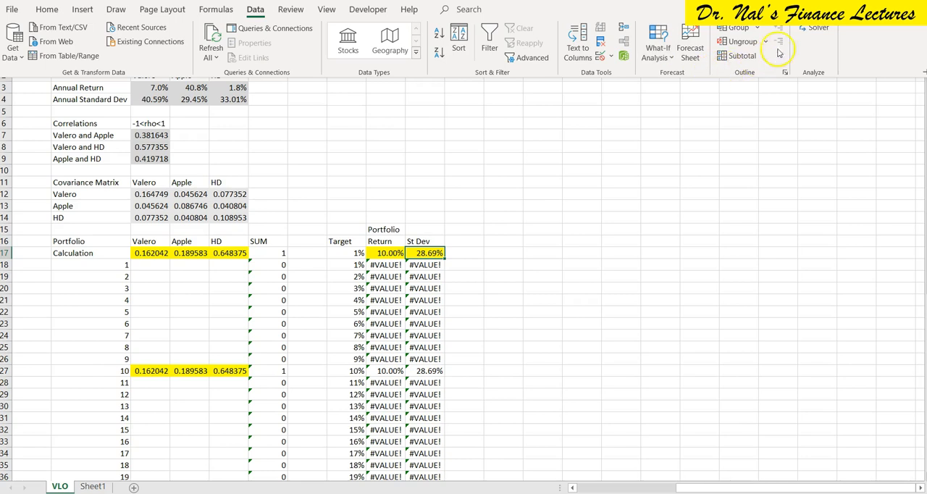
left_click(814, 27)
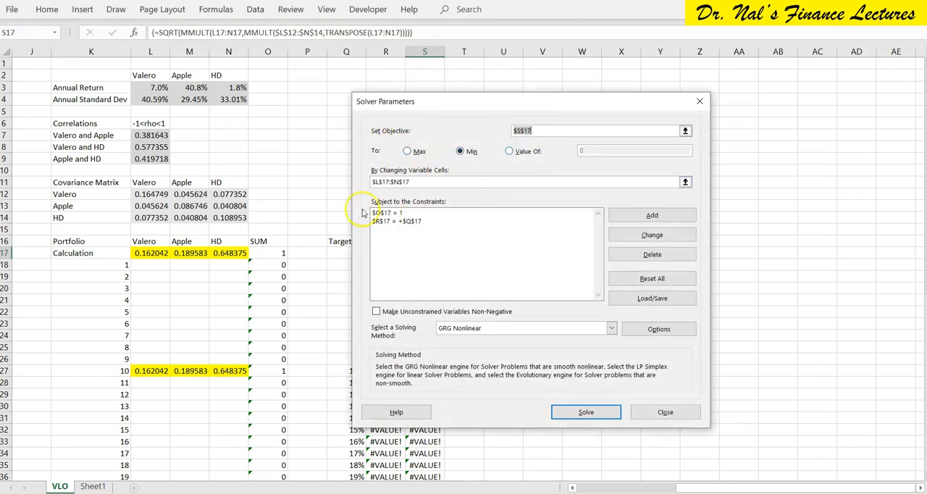
left_click_drag(457, 100, 586, 85)
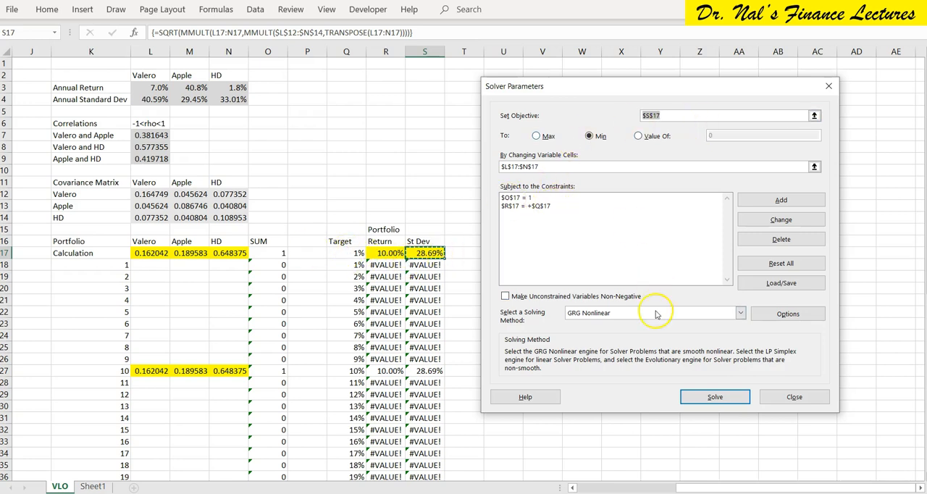
left_click(715, 397)
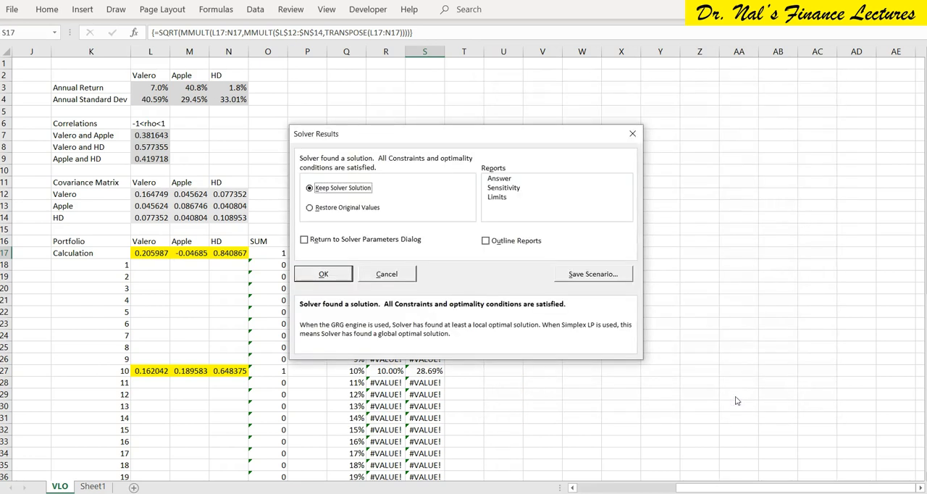
left_click(325, 274)
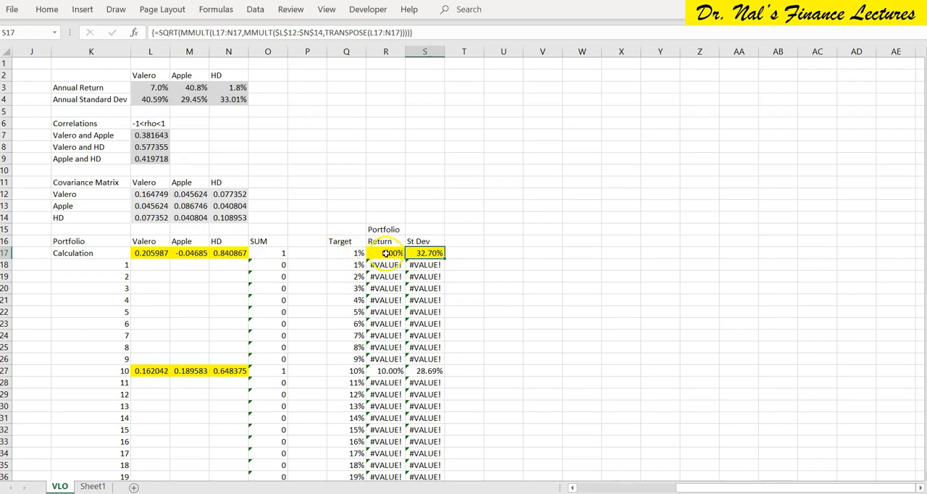
Select the standard deviation cell S17 and stop recording the macro.
left_click(146, 253)
left_click_drag(147, 254, 226, 254)
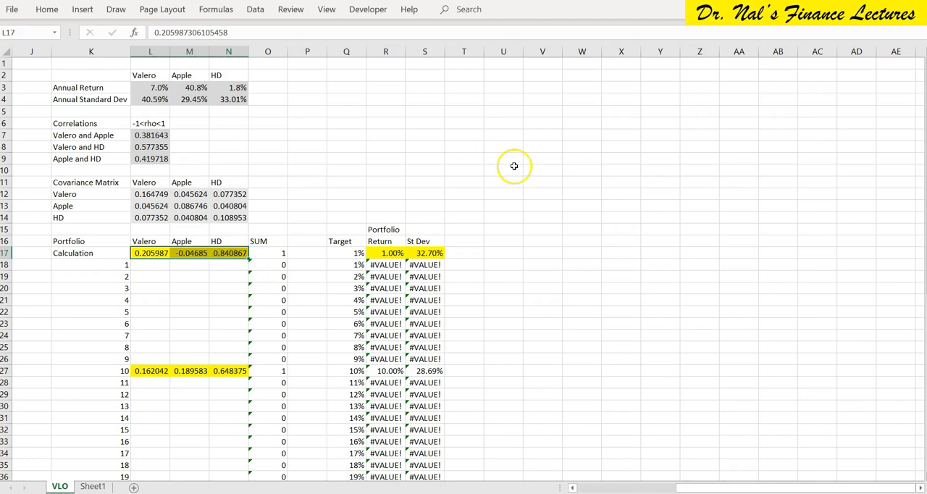
left_click(514, 166)
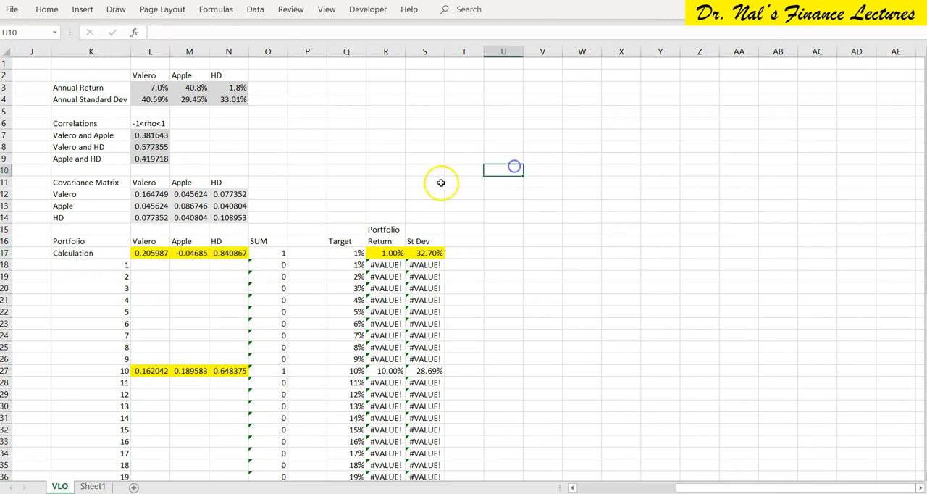
left_click(427, 253)
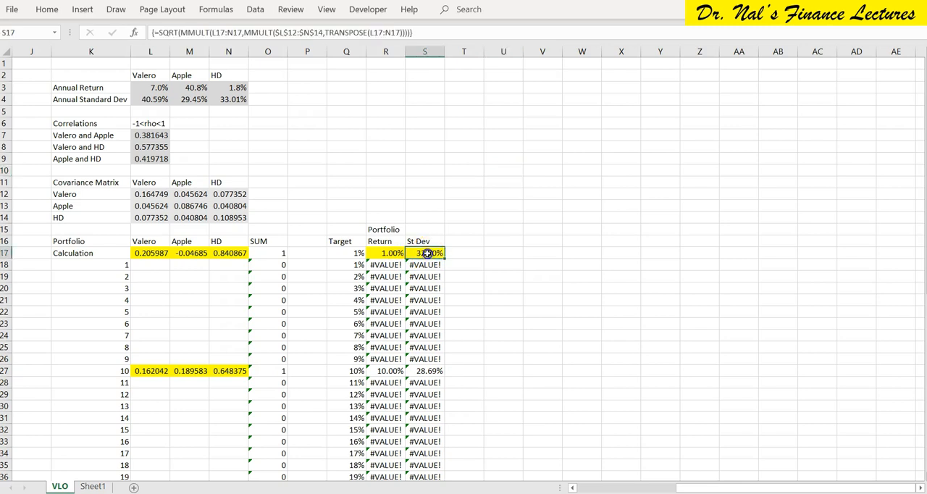
left_click(431, 251)
left_click(369, 10)
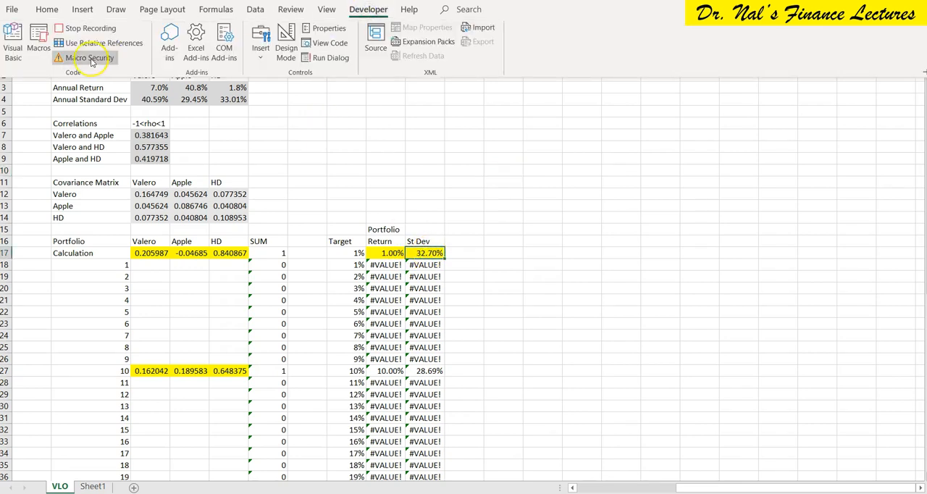
left_click(84, 30)
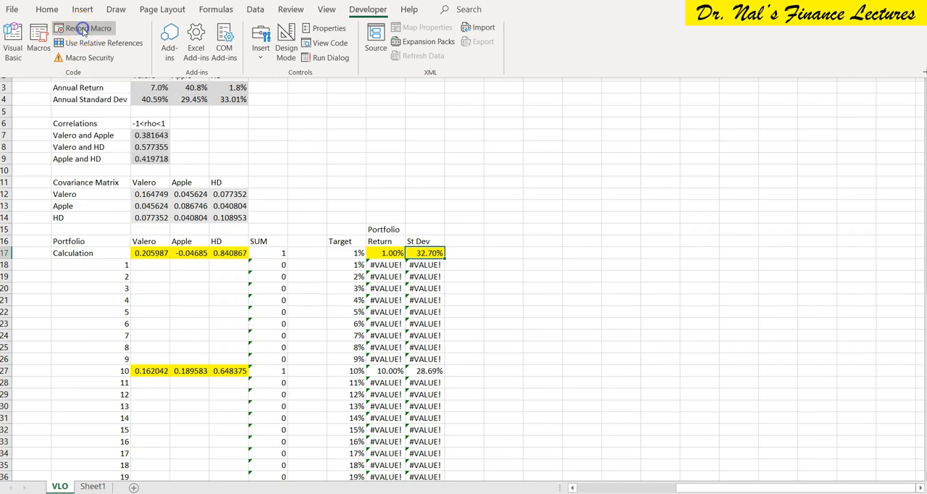
left_click(547, 186)
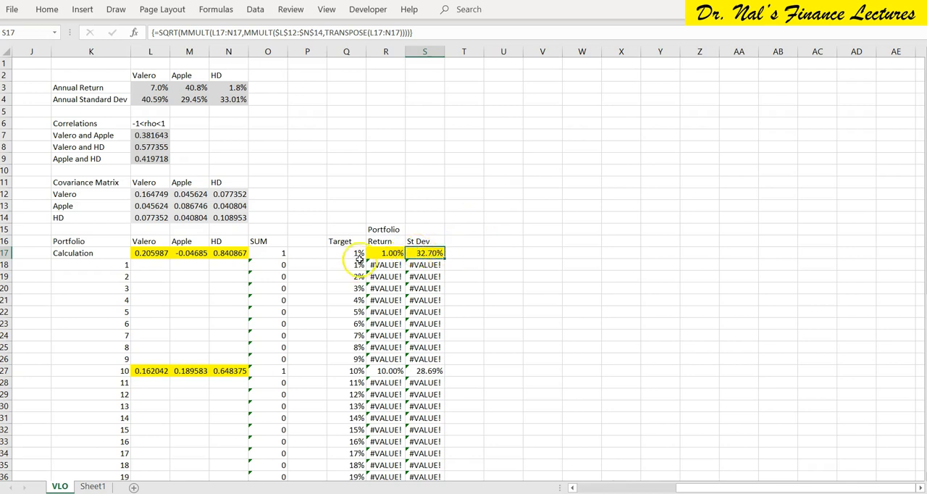
Copy the solved weights from L17:N17 into portfolio 1's row, L18:N18.
left_click_drag(148, 253, 230, 252)
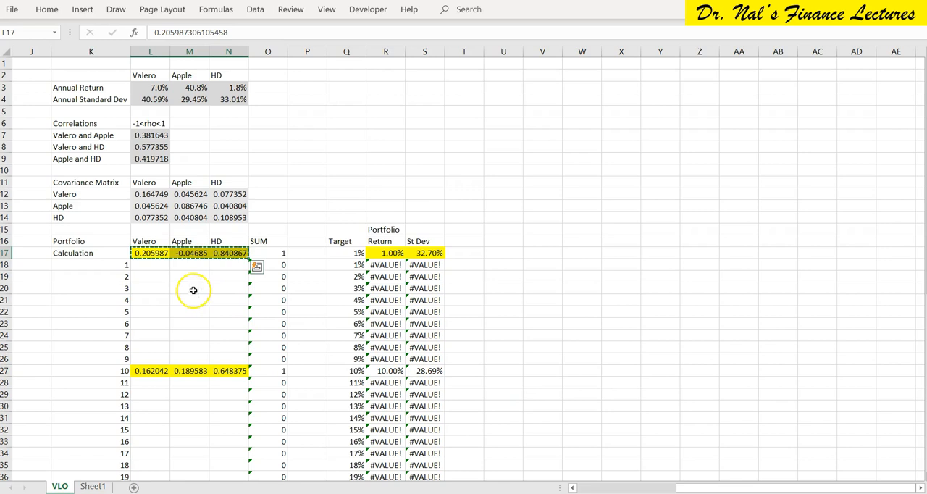
left_click(149, 264)
key("Return")
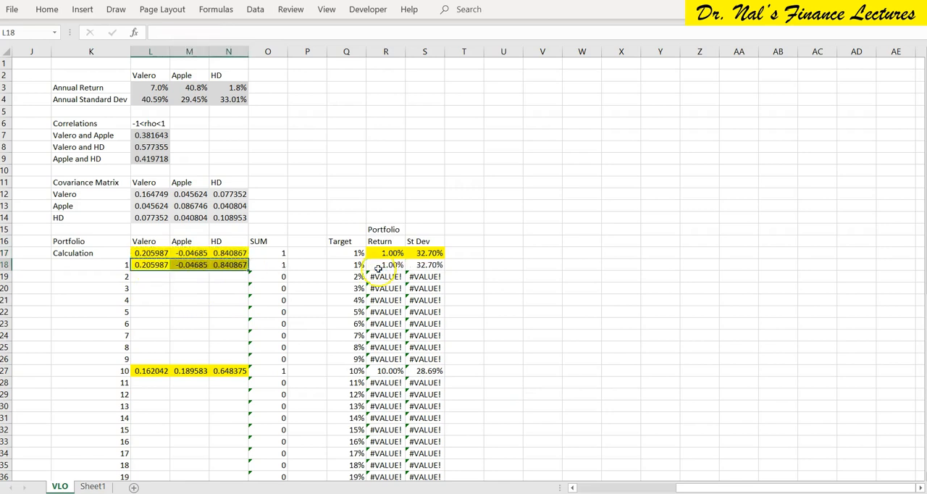
Set the Calculation row's target return in Q17 to 2% and select S17.
key("Right")
key("Right")
key("Right")
key("Right")
key("Right")
key("Down")
key("Up")
key("Up")
key("Down")
key("Up")
key("Right")
key("Right")
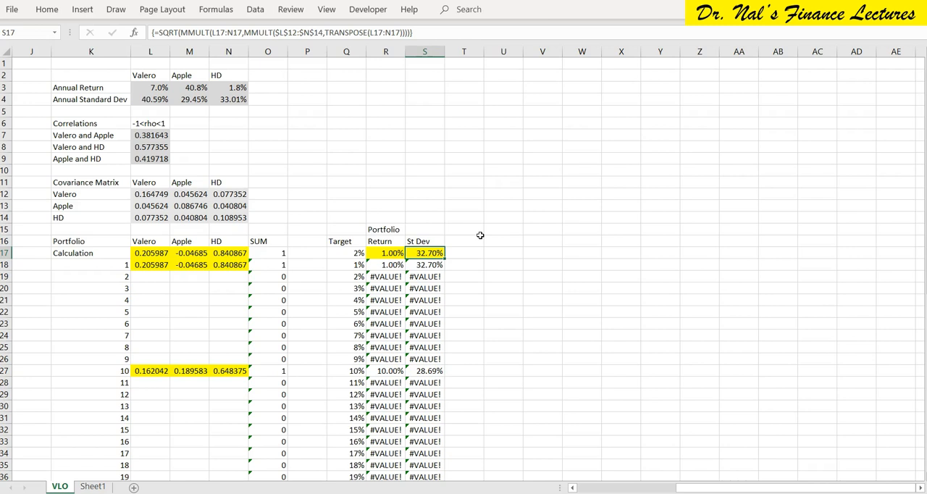
Try to run Macro8 for the 2% target, stopping the debugger and returning to the worksheet.
key("ctrl+shift+u")
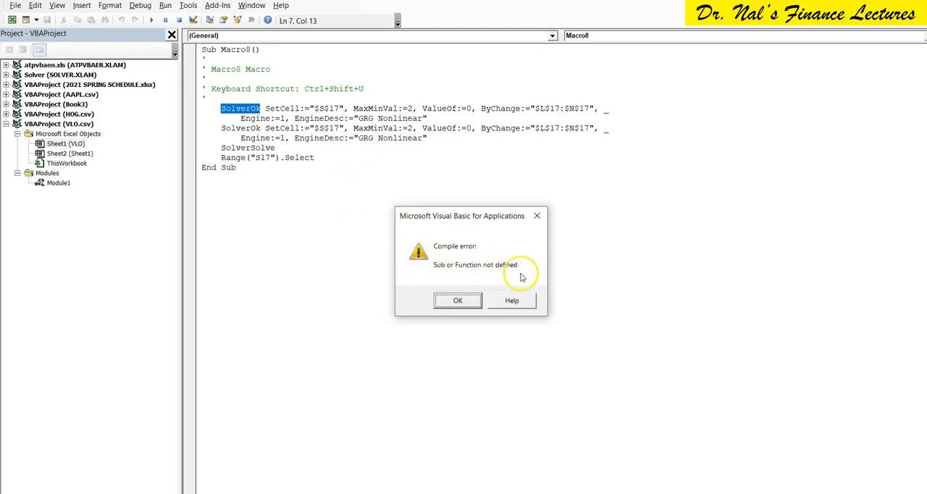
left_click(457, 302)
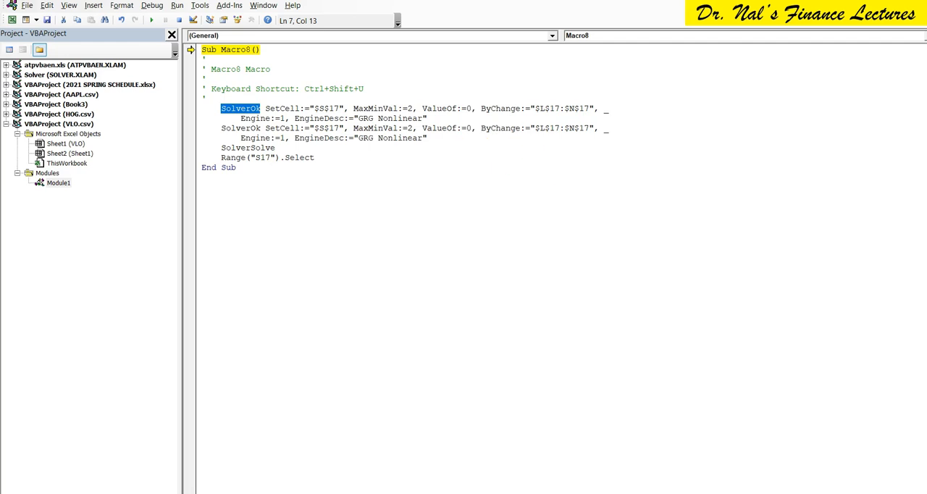
left_click(919, 5)
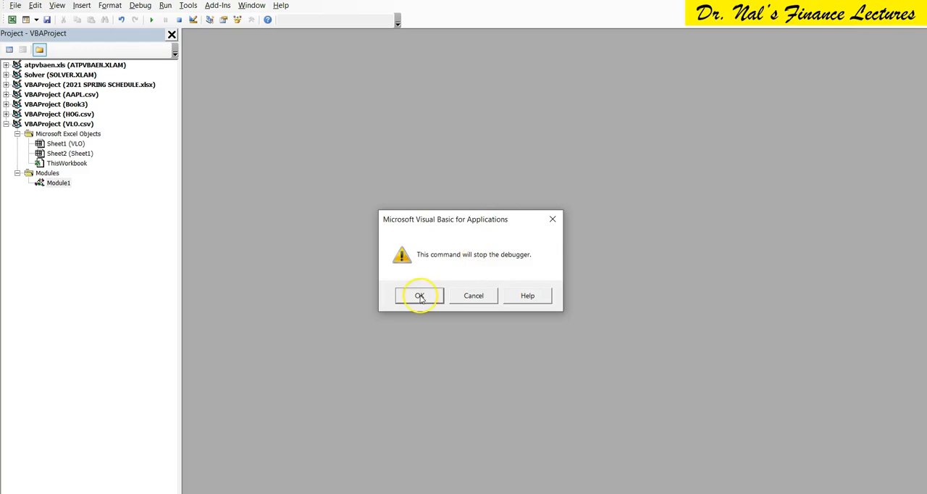
left_click(418, 299)
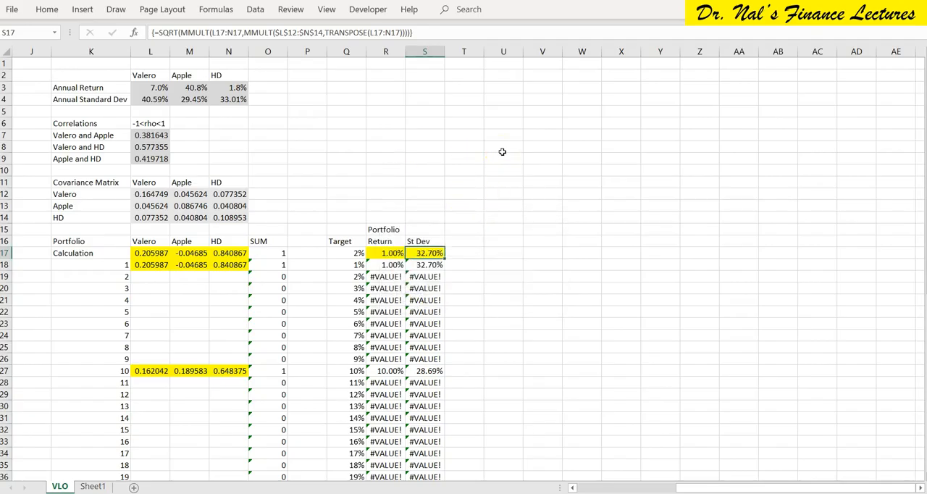
Enable the Solver reference for the VLO.csv VBA project in the Visual Basic editor and return to the worksheet.
left_click(367, 10)
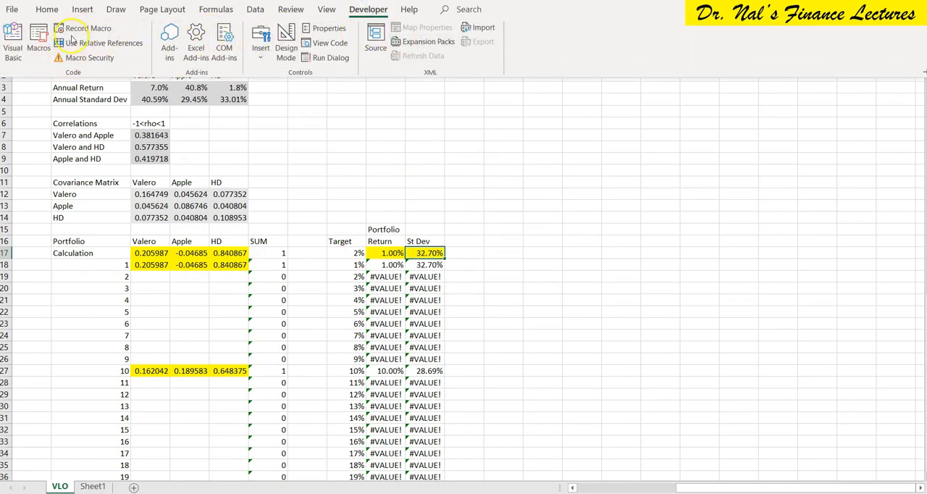
left_click(11, 48)
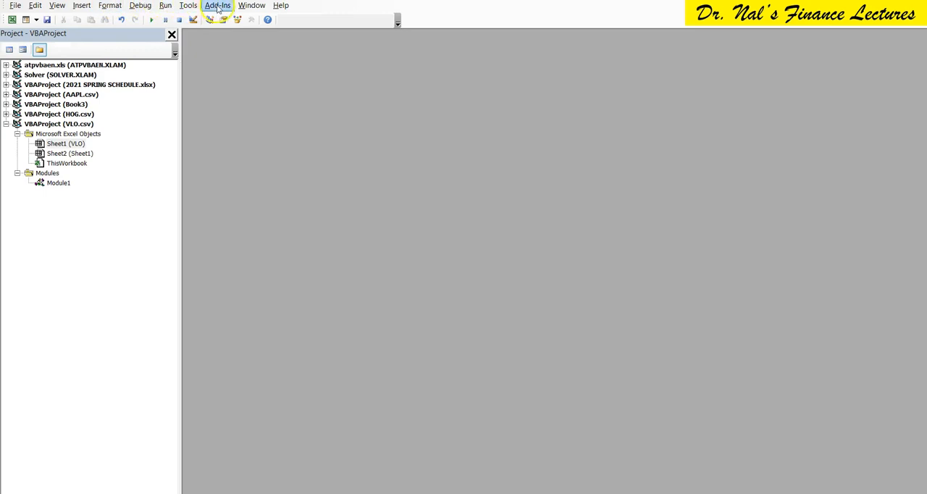
left_click(188, 6)
left_click(138, 19)
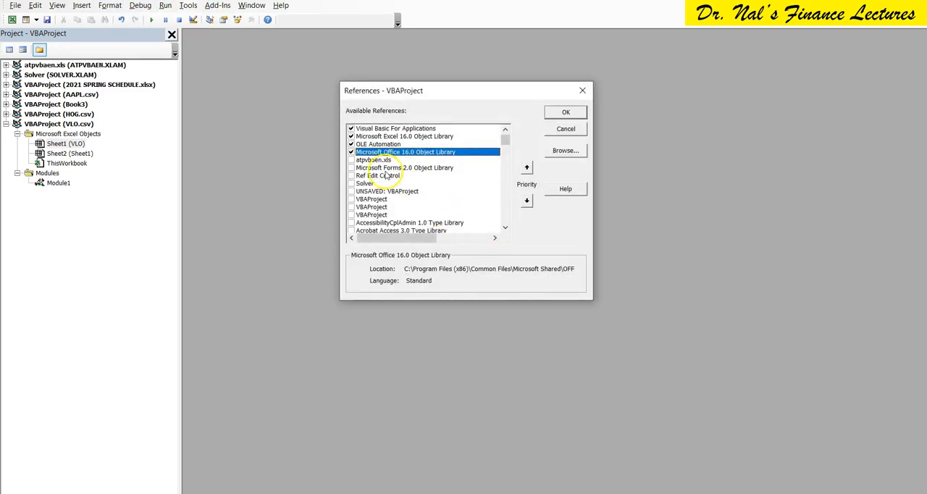
left_click(351, 184)
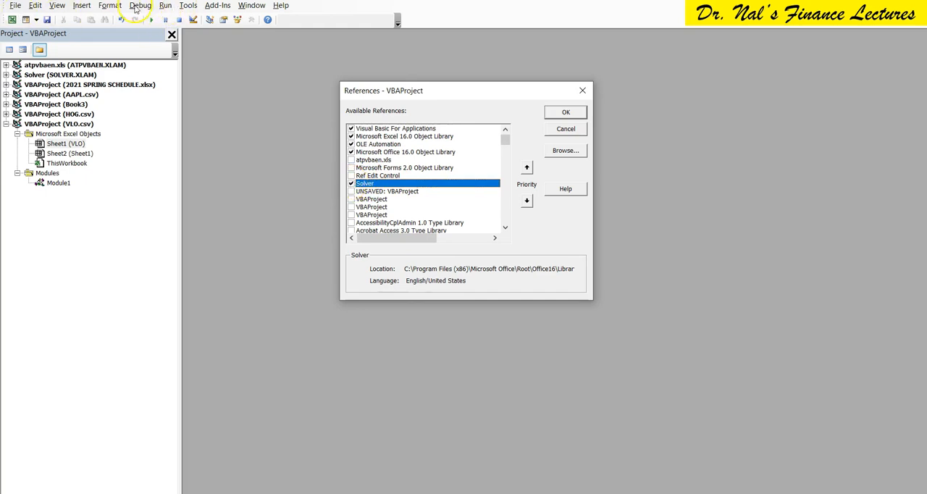
left_click(565, 112)
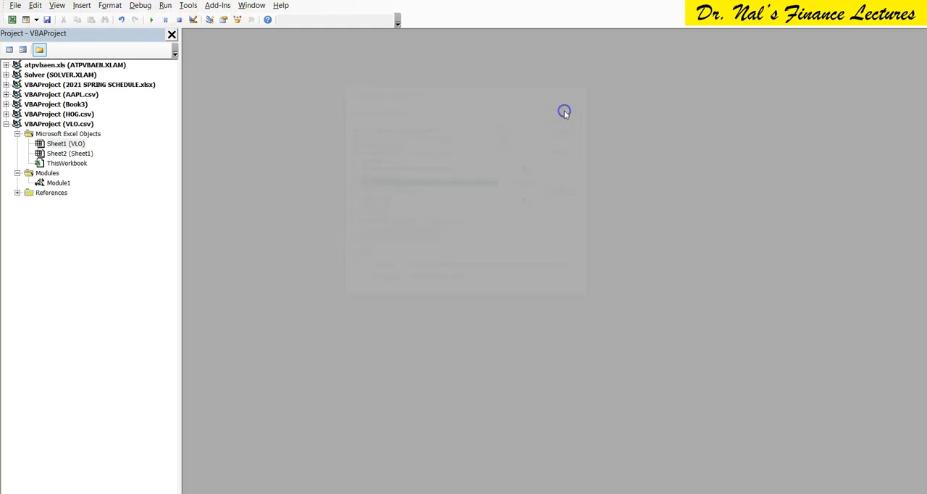
key("alt+F11")
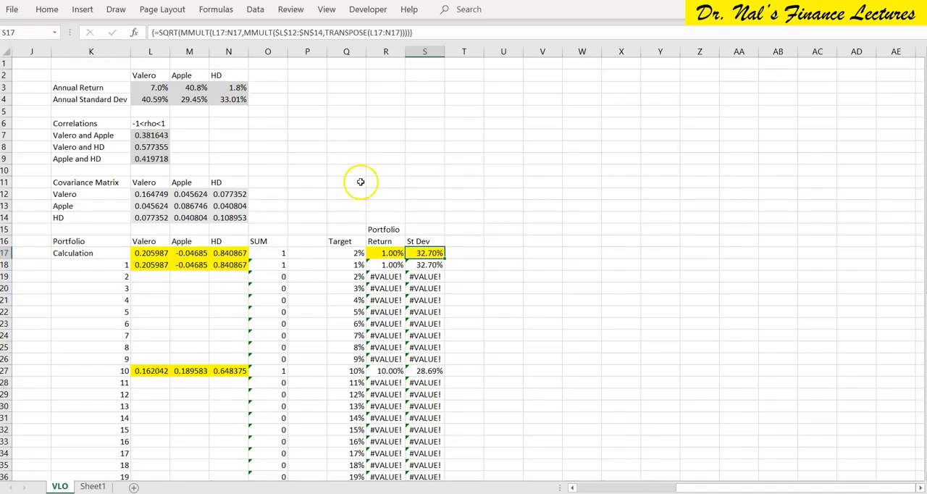
Check the Solver entry in the VBA project's references and close the Visual Basic editor.
left_click(368, 8)
left_click(13, 42)
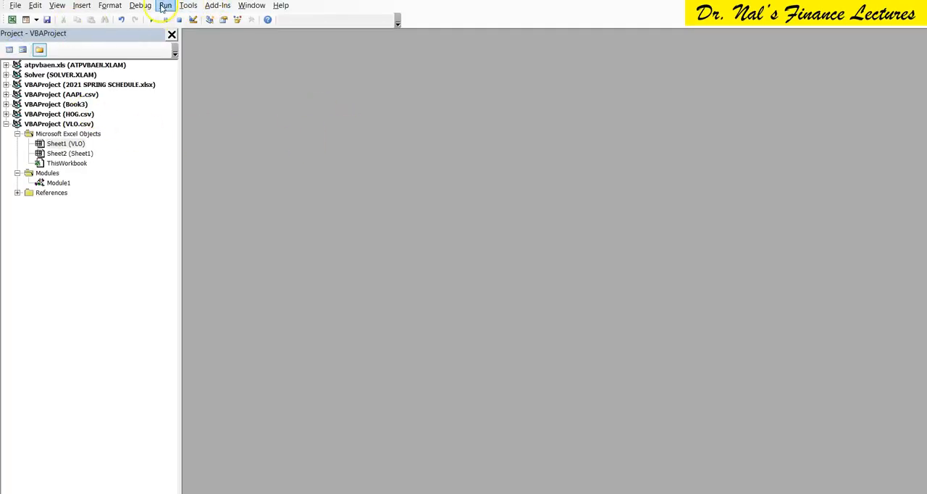
left_click(187, 7)
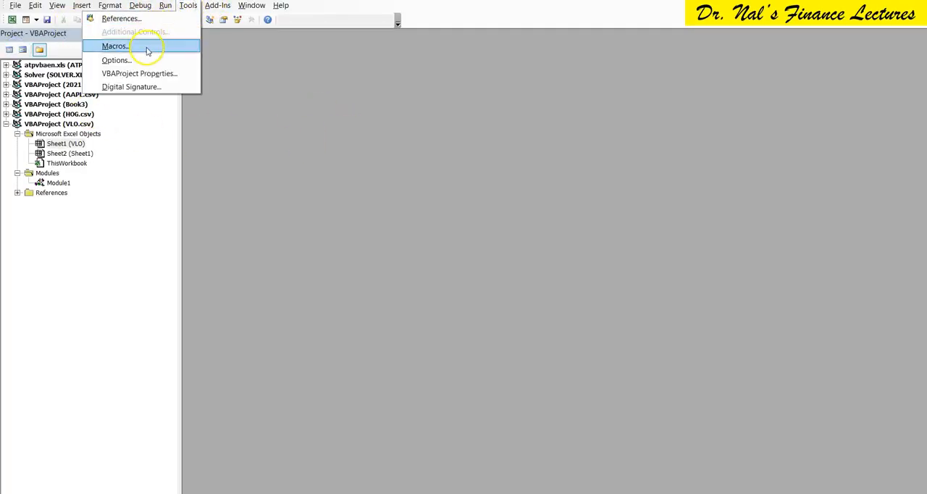
left_click(139, 18)
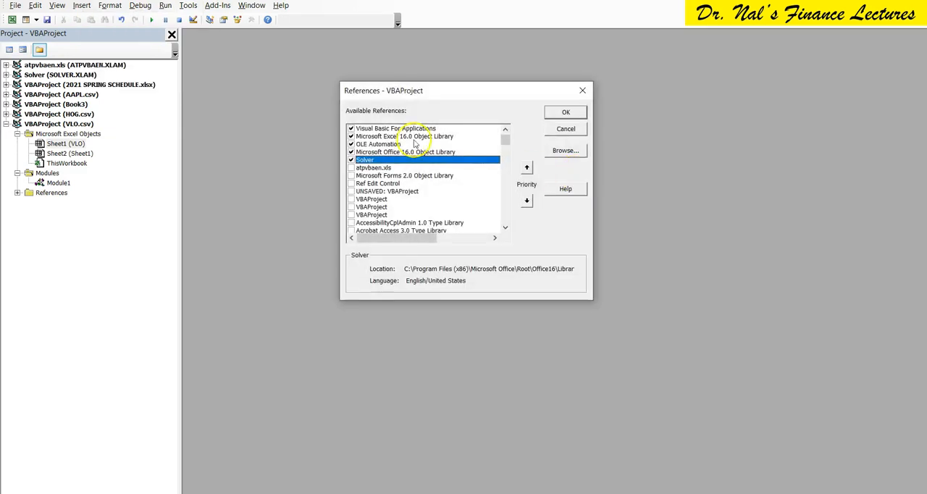
left_click(559, 114)
left_click(846, 2)
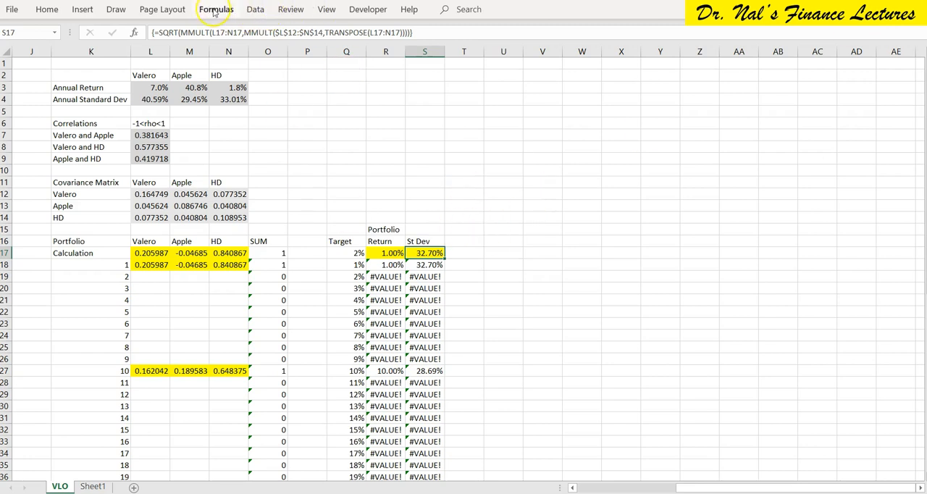
Start recording Macro9 in this workbook with Ctrl+Shift+K as its shortcut key.
left_click(369, 11)
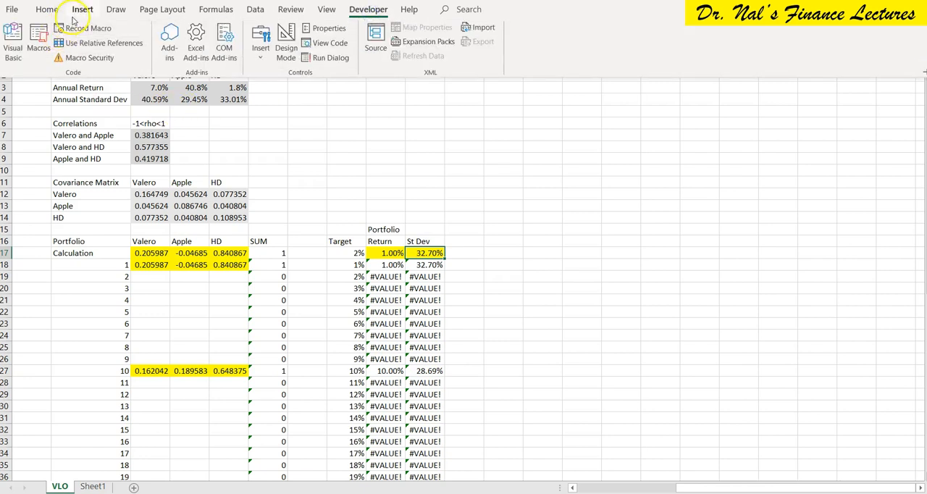
left_click(82, 29)
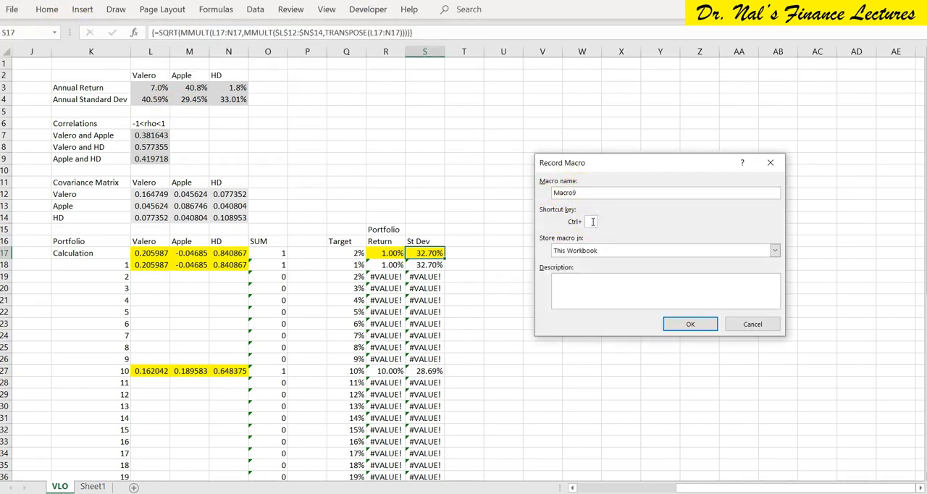
left_click(687, 330)
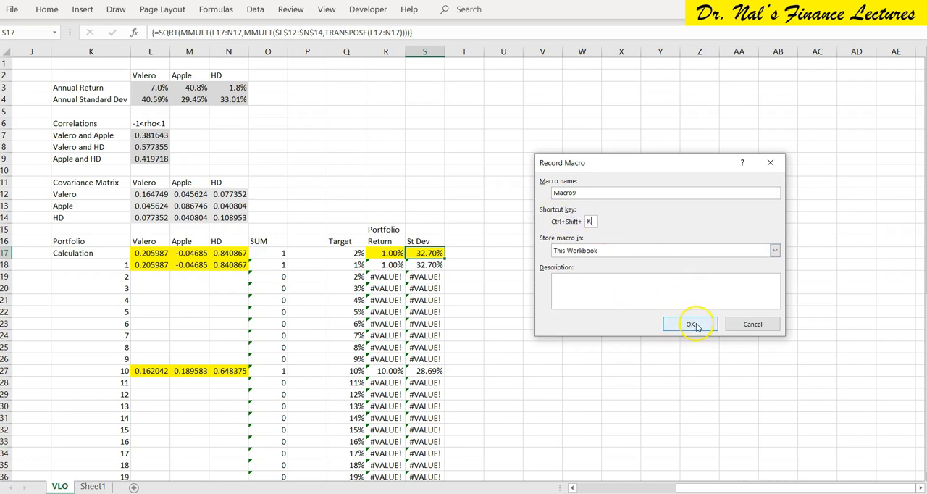
left_click(698, 325)
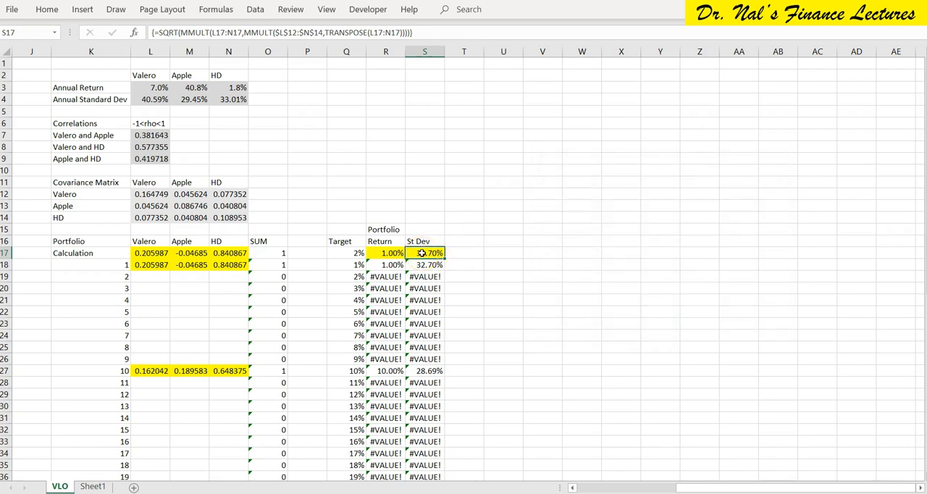
Run Solver to minimize S17 for the 2% target, keep the solution and stop recording the macro.
left_click(255, 8)
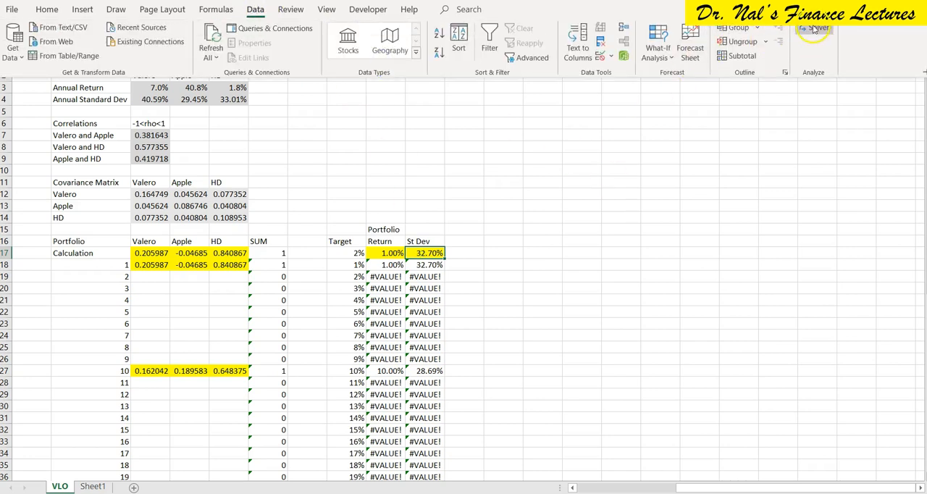
left_click(814, 28)
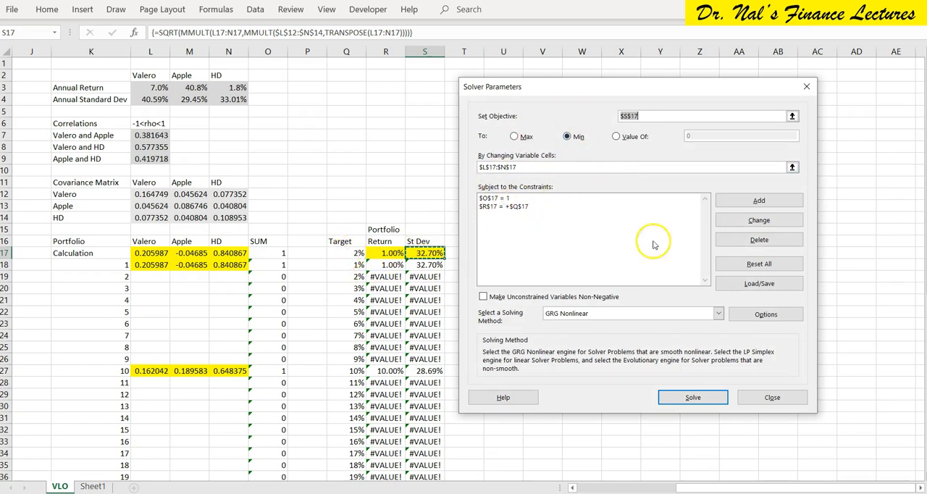
left_click(697, 401)
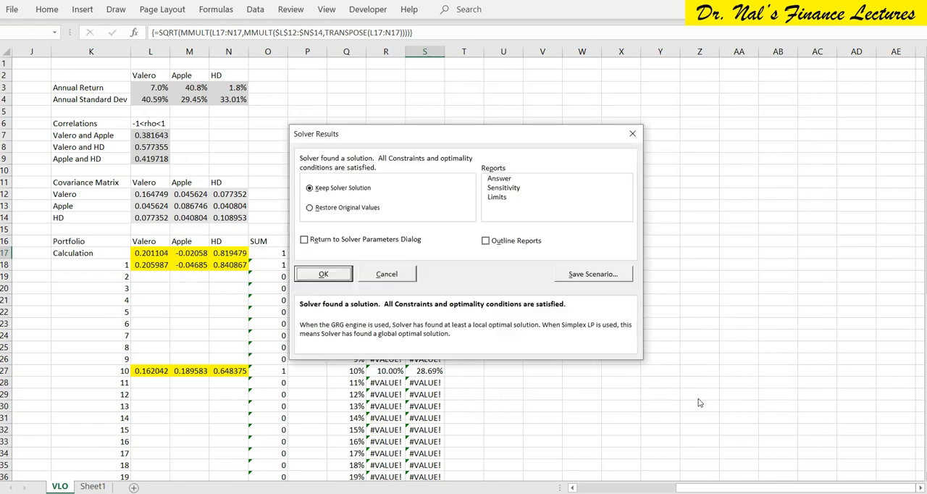
left_click(331, 275)
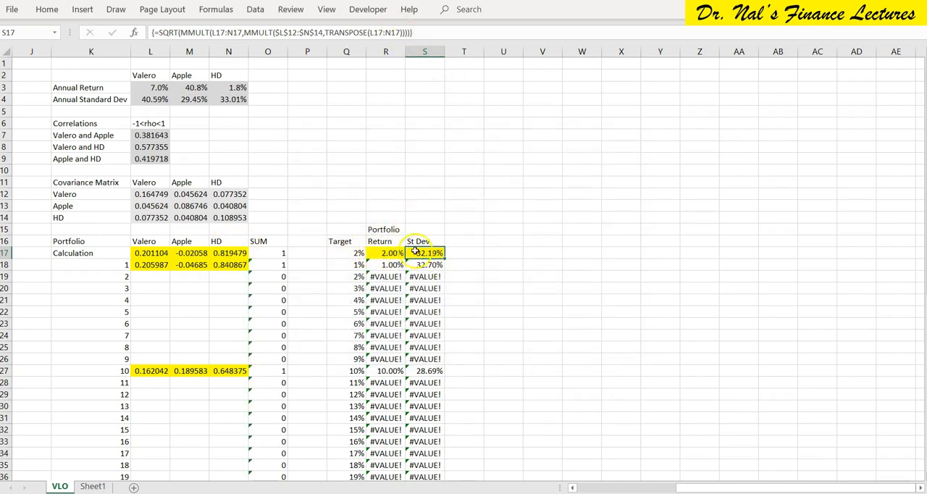
left_click(361, 12)
left_click(81, 29)
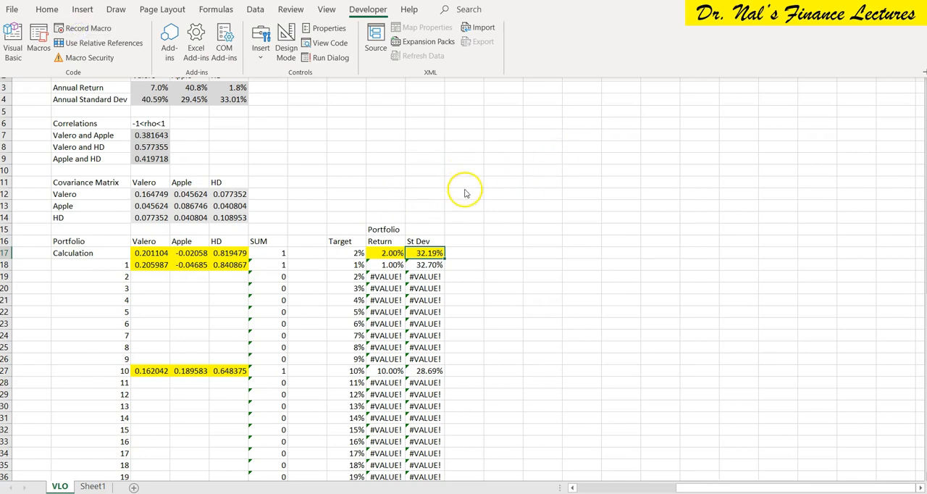
left_click(423, 209)
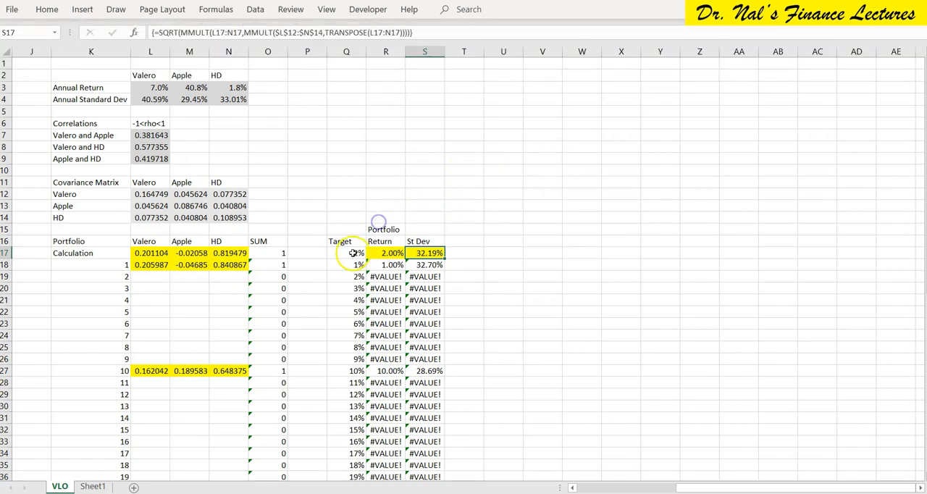
Copy the Calculation weights in L17:N17 to portfolio 2 at L19:N19 and compare both rows' return and standard deviation.
left_click_drag(224, 253, 150, 252)
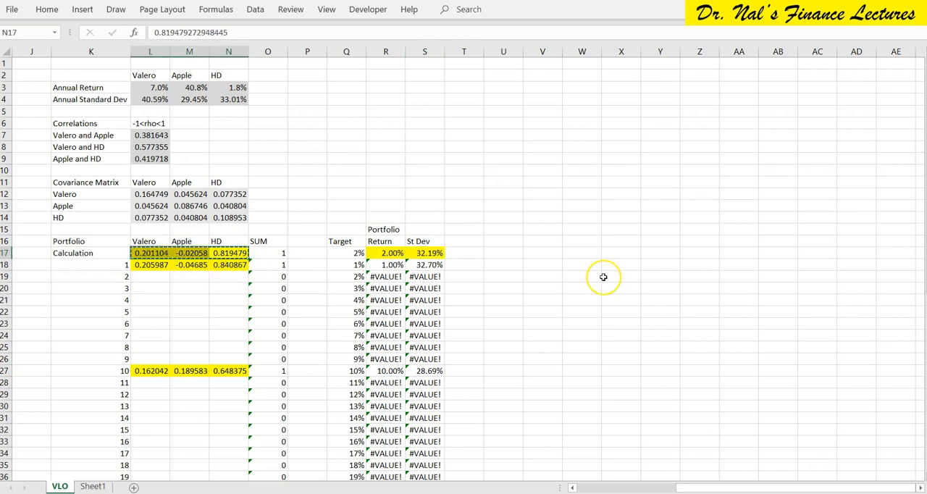
key("ctrl+c")
key("Down")
key("Down")
key("Left")
key("Left")
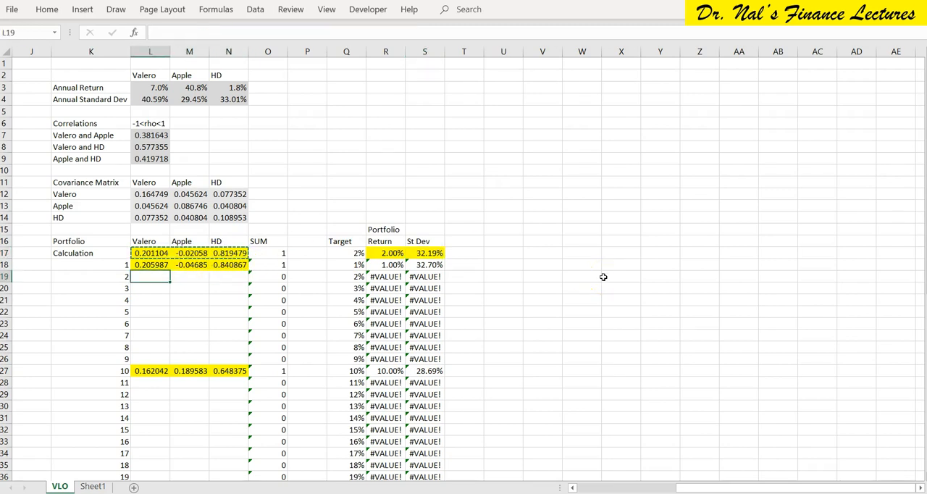
key("ctrl+v")
key("Up")
key("Up")
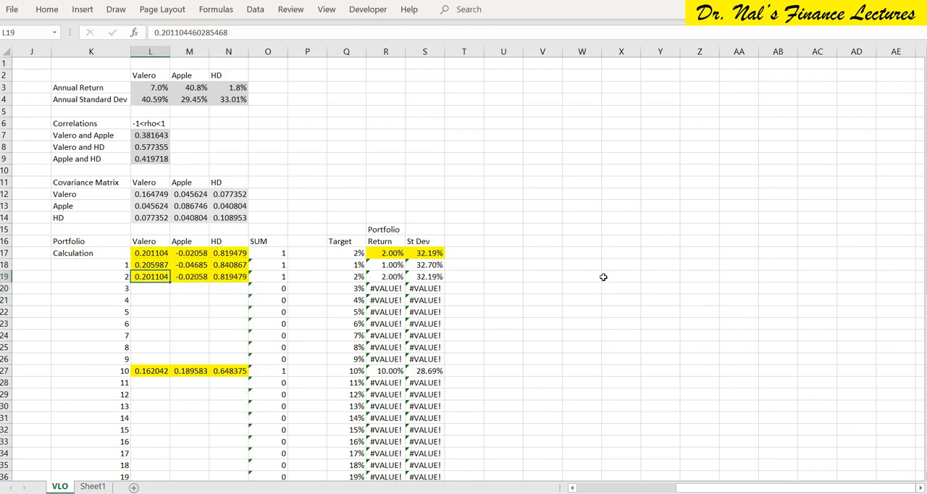
left_click_drag(426, 277, 384, 277)
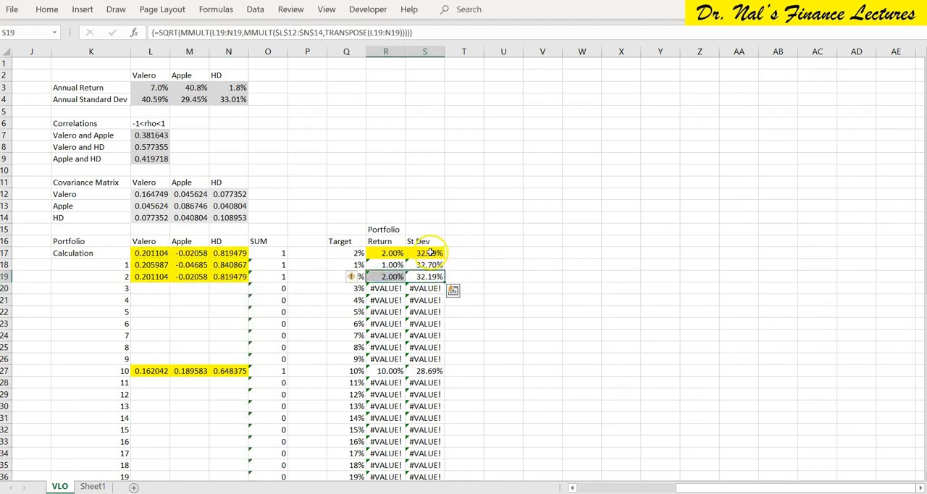
left_click_drag(426, 253, 384, 253)
left_click(428, 252)
left_click(424, 253)
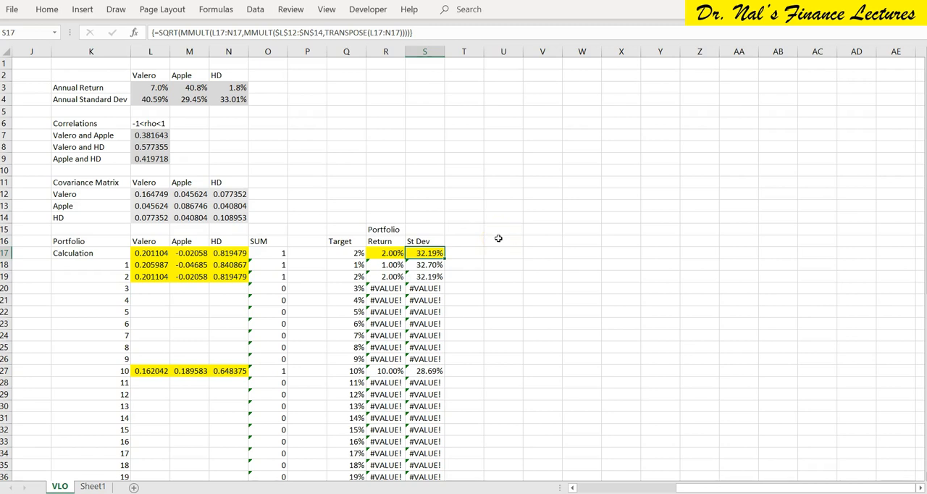
Clear the target returns of portfolios 1 and 2 in Q18:Q19.
left_click(347, 287)
left_click_drag(352, 265, 352, 278)
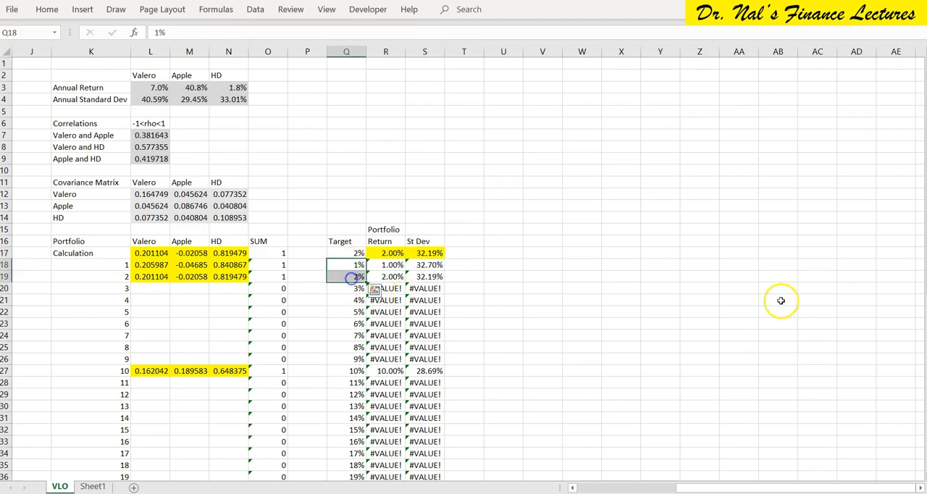
key("Down")
key("Down")
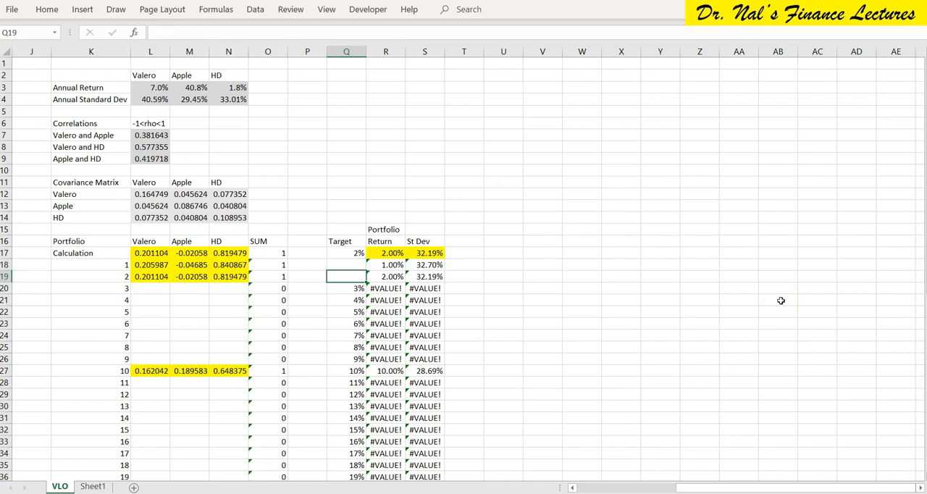
Move portfolio 3's 3% target from Q20 to the Calculation row's target cell Q17.
key("Up")
key("Up")
key("Up")
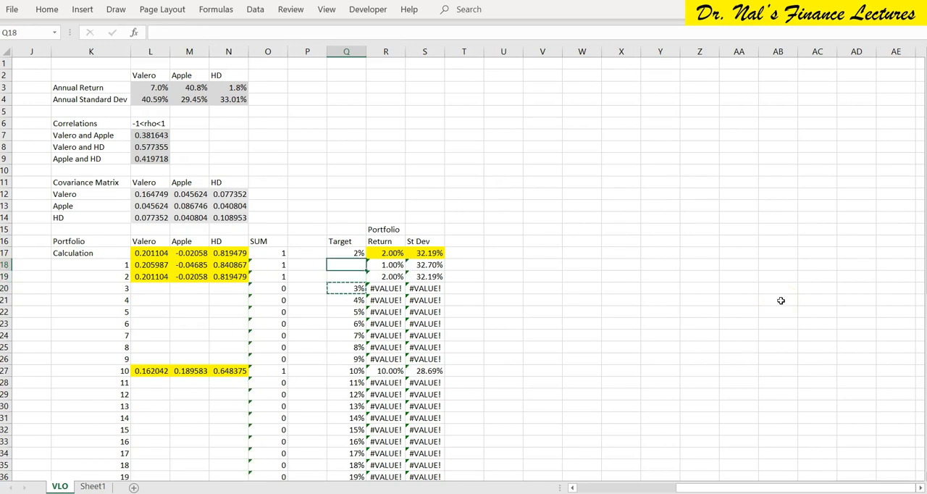
key("Down")
key("Down")
key("Down")
key("Up")
key("Up")
key("Up")
key("ctrl+v")
key("Down")
key("Down")
key("Down")
key("Up")
key("Up")
key("Up")
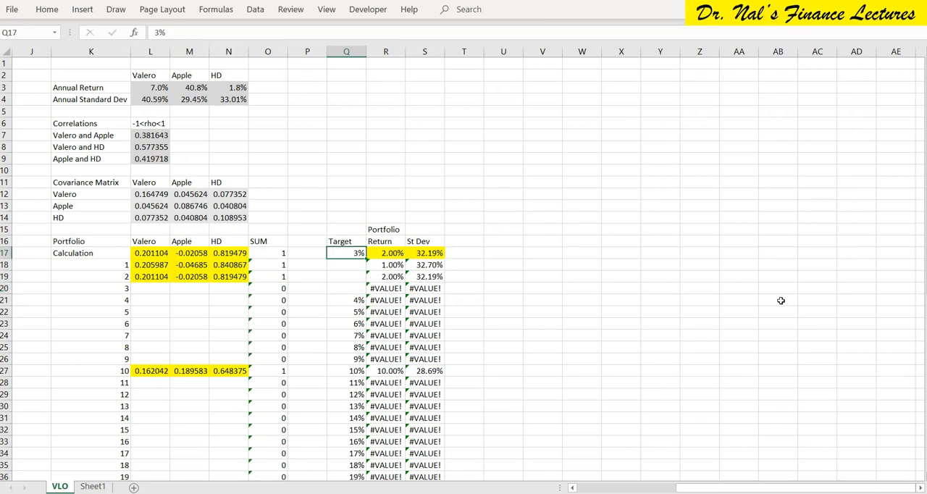
Try to run the recorded macro from S17 for the 3% target and close the Solver results.
left_click(426, 253)
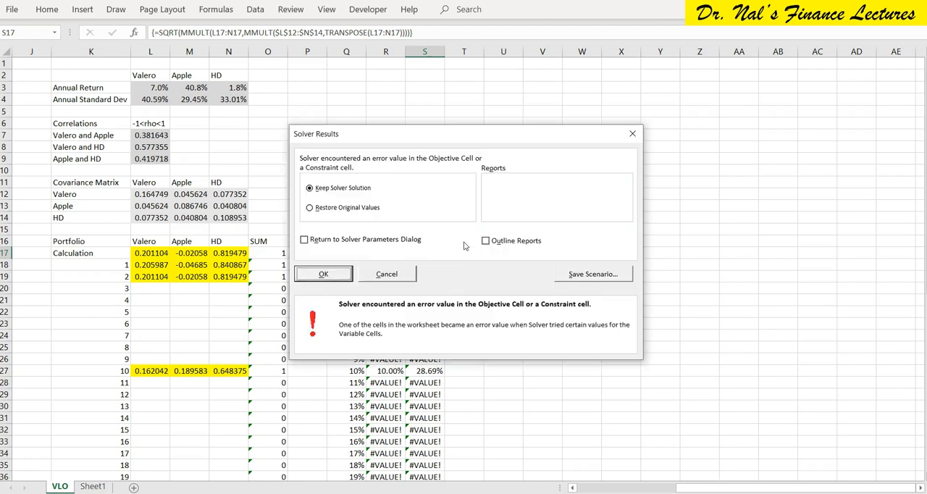
left_click(325, 275)
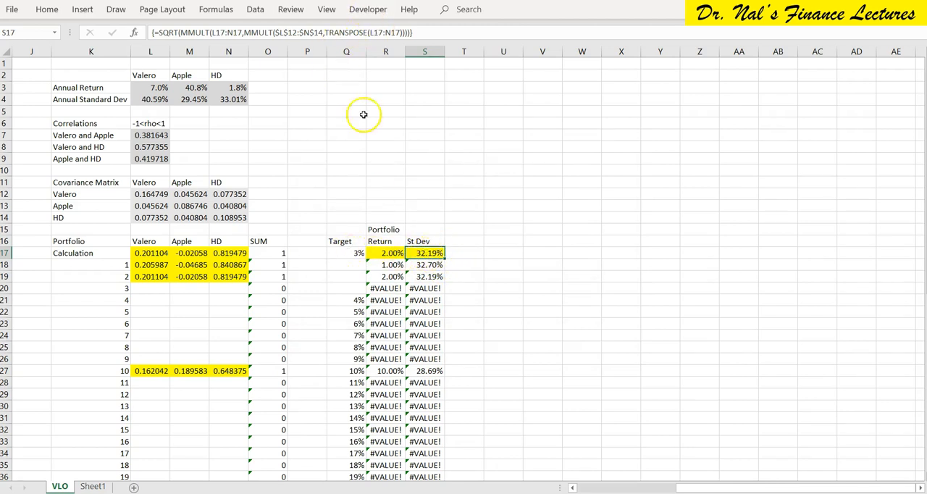
Change Solver's R17 constraint to equal Q17, then solve for the 3% target and keep the solution.
left_click(260, 10)
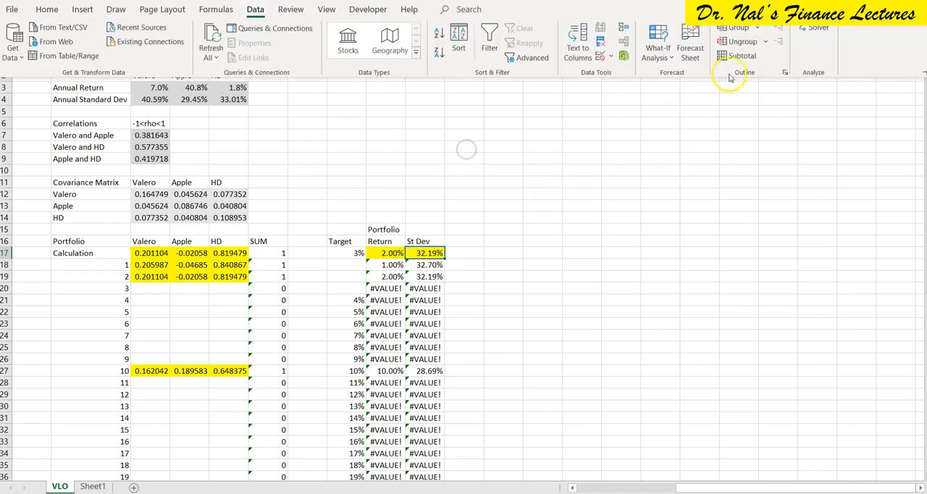
left_click(817, 29)
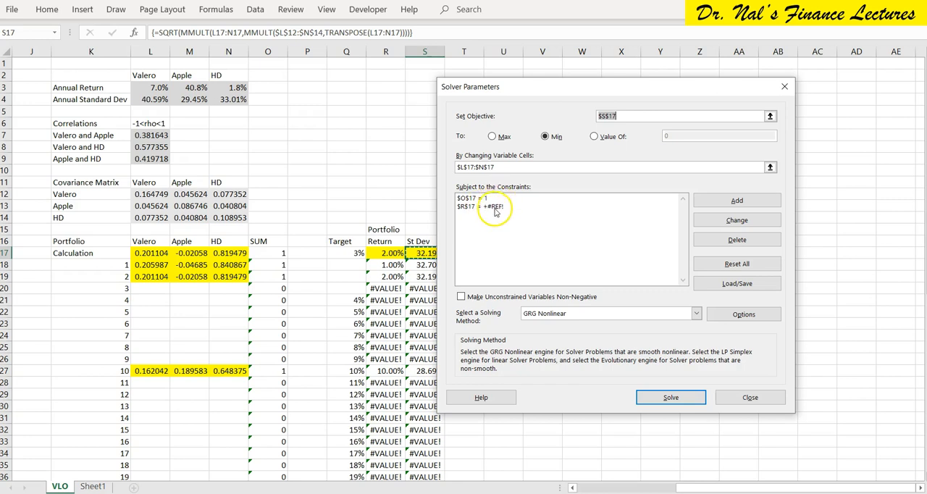
left_click_drag(542, 87, 609, 74)
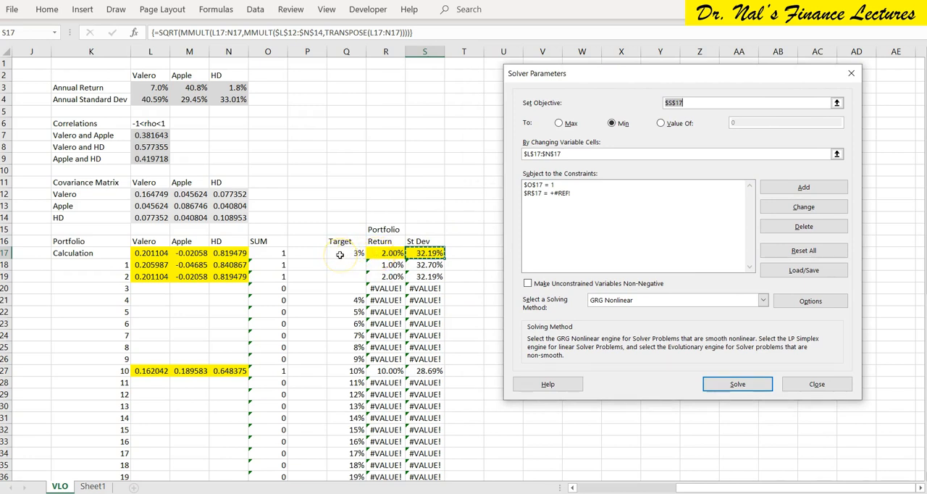
left_click(562, 194)
left_click(788, 208)
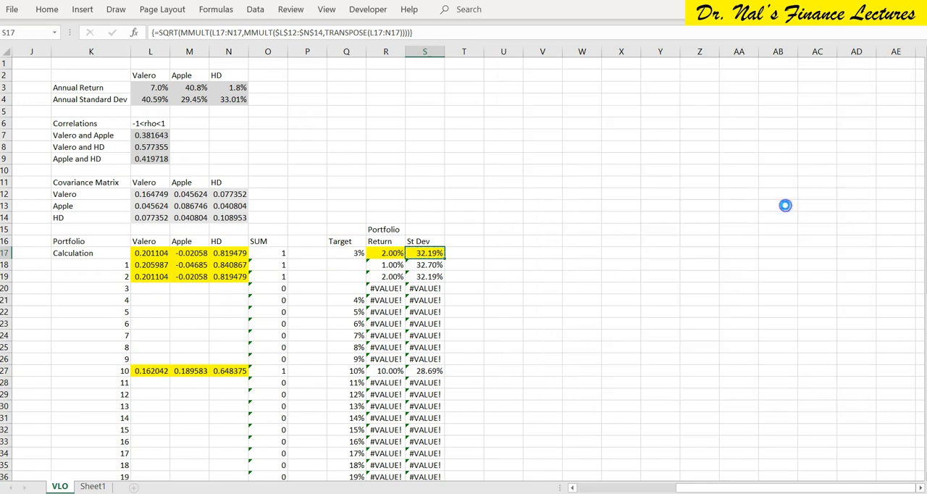
left_click(723, 236)
left_click(780, 237)
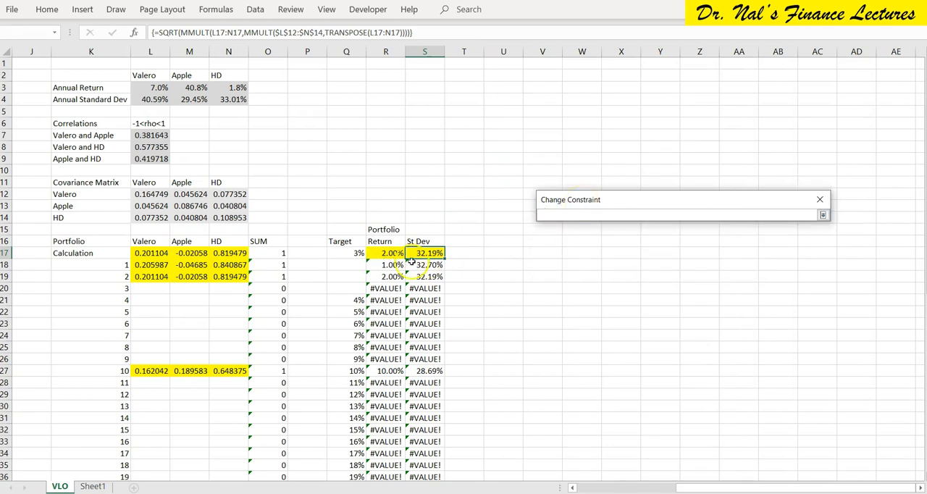
left_click(353, 253)
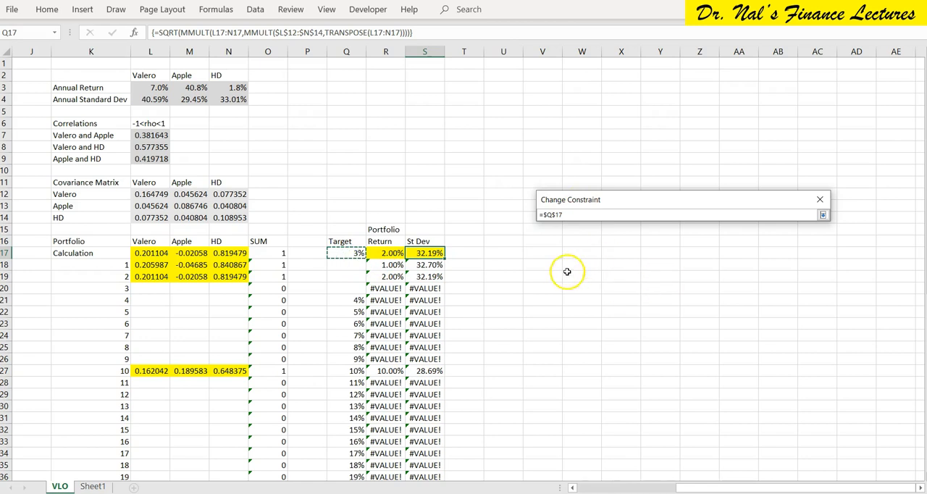
left_click(823, 215)
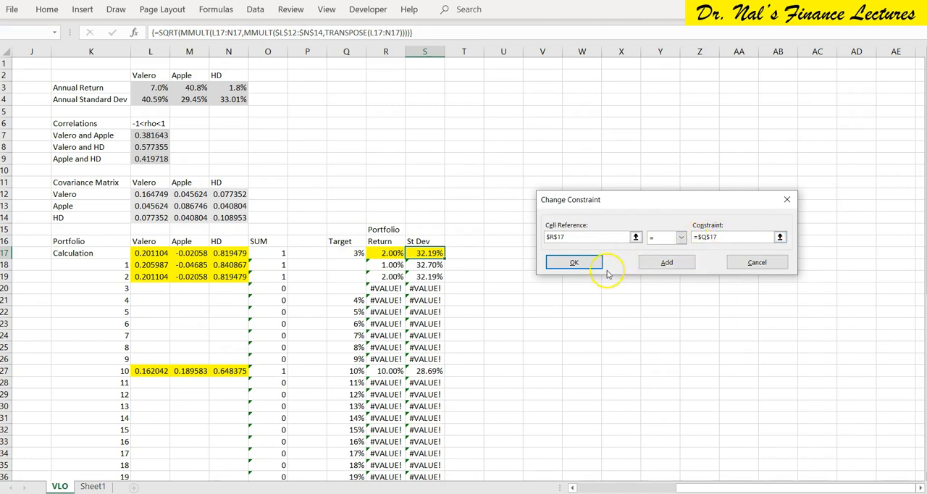
left_click(575, 263)
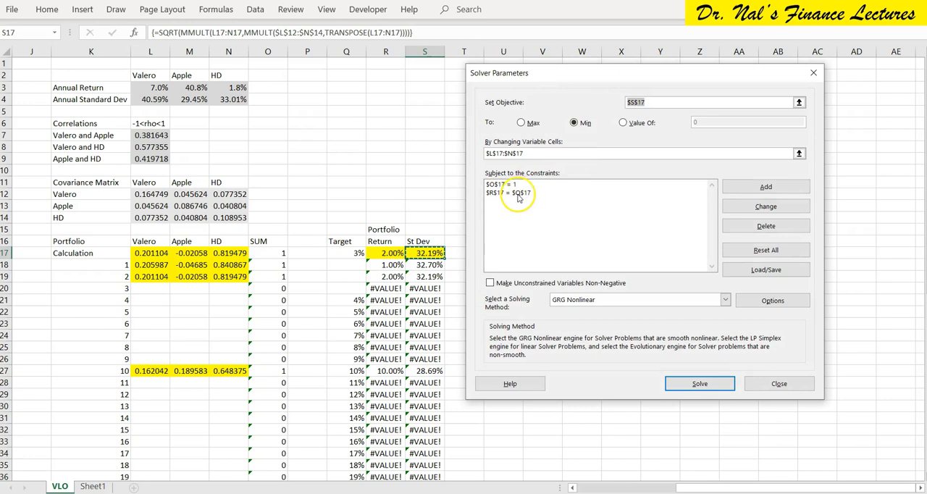
left_click(700, 383)
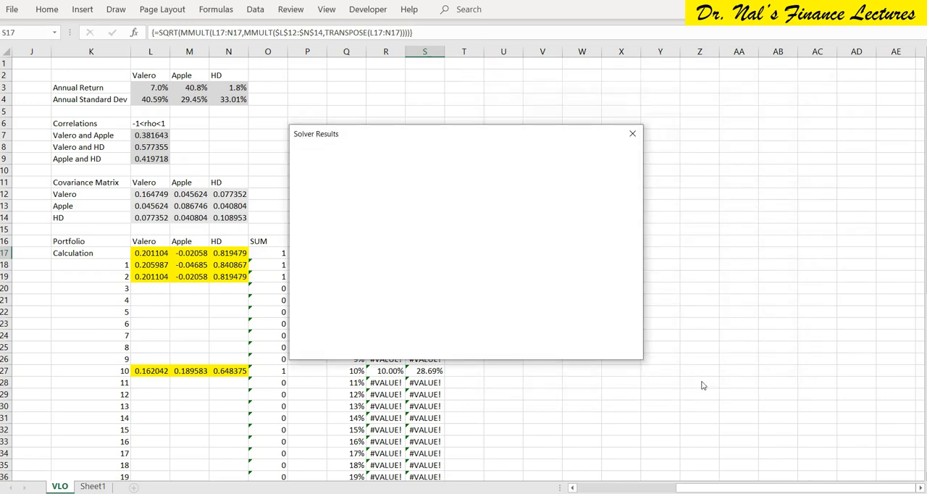
left_click(323, 274)
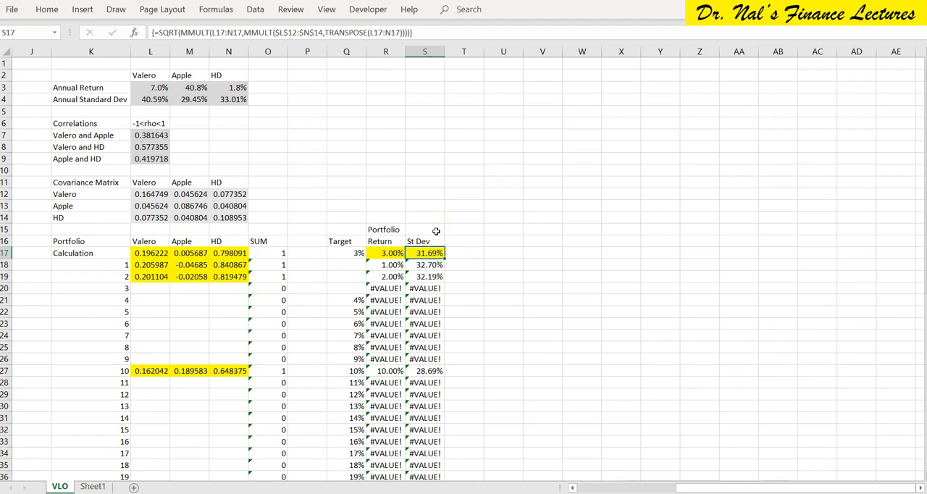
Copy the Calculation row's Valero, Apple and HD weights in L17:N17 to portfolio 3 at L20:N20.
left_click_drag(141, 253, 222, 253)
key("ctrl+c")
key("Down")
key("Down")
key("Down")
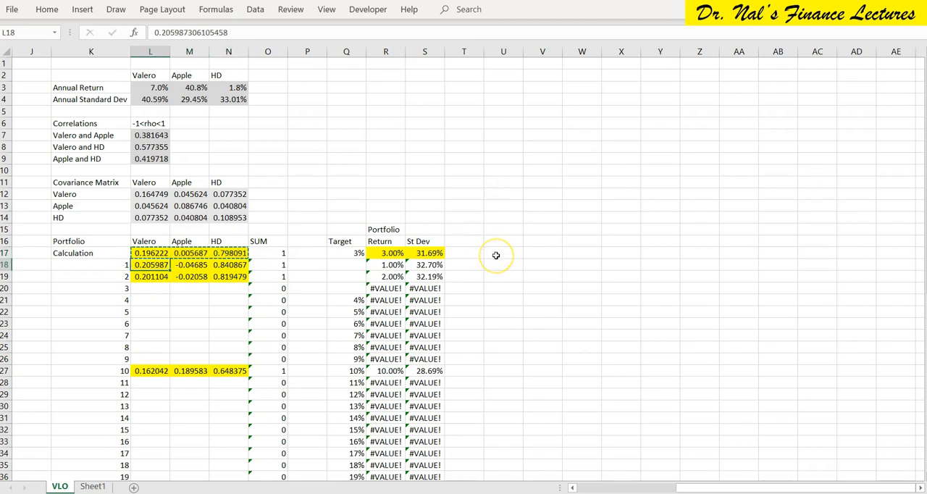
key("Return")
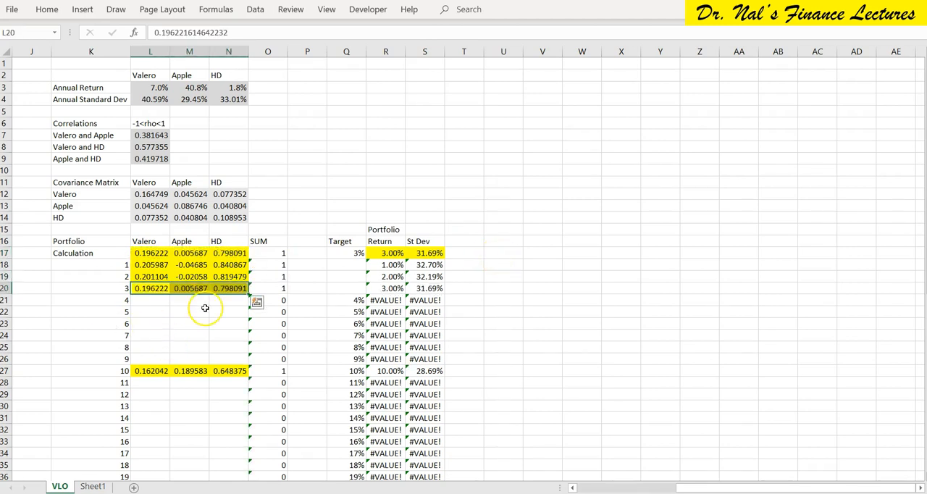
scroll(205, 306, "down", 8)
scroll(205, 308, "up", 5)
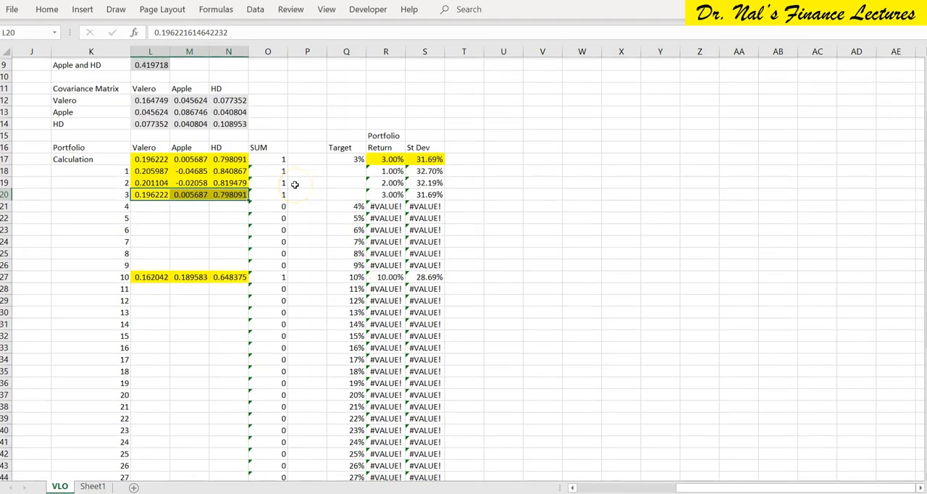
scroll(295, 185, "up", 3)
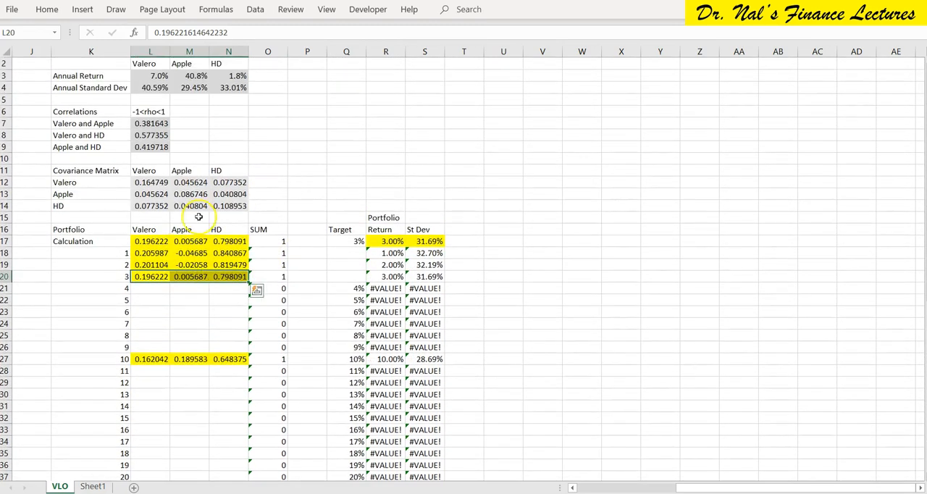
Move portfolio 4's 4% target from Q21 to the Calculation row's target cell Q17.
left_click(351, 289)
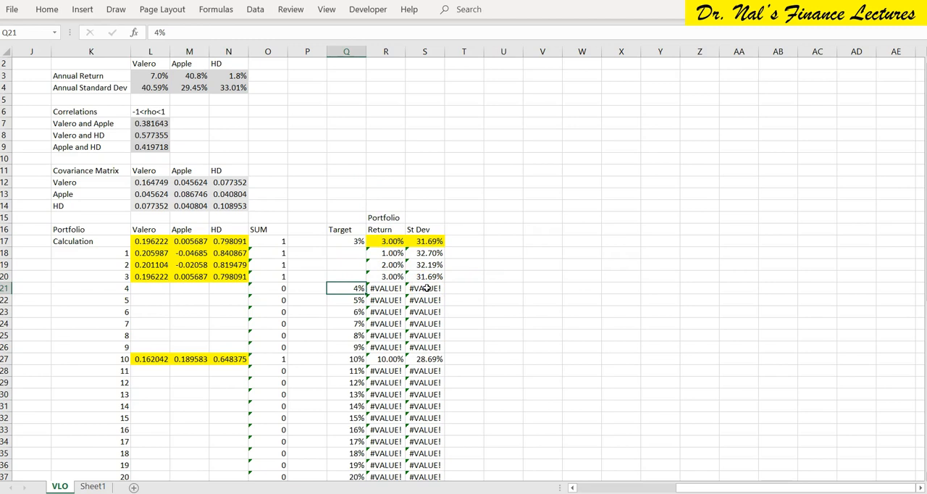
key("Up")
key("Up")
key("Up")
key("Up")
key("Down")
key("Down")
key("Down")
key("Down")
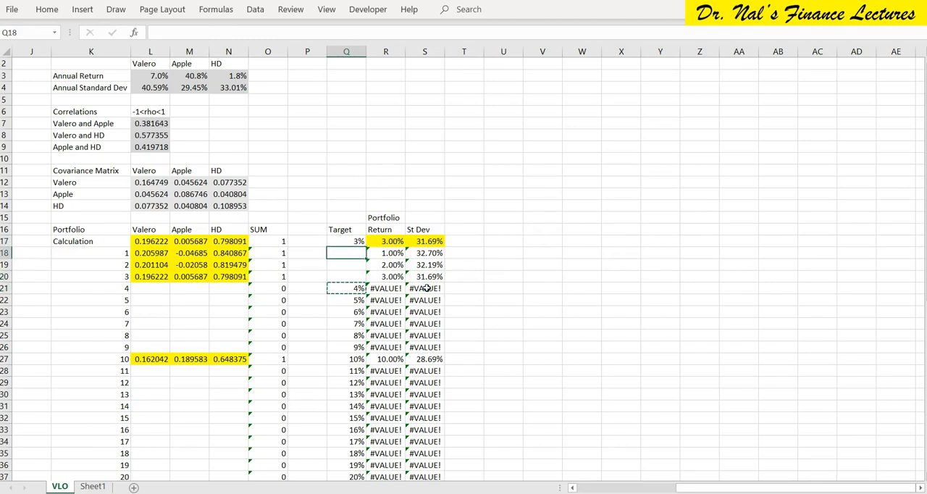
key("Up")
key("Up")
key("Up")
key("Up")
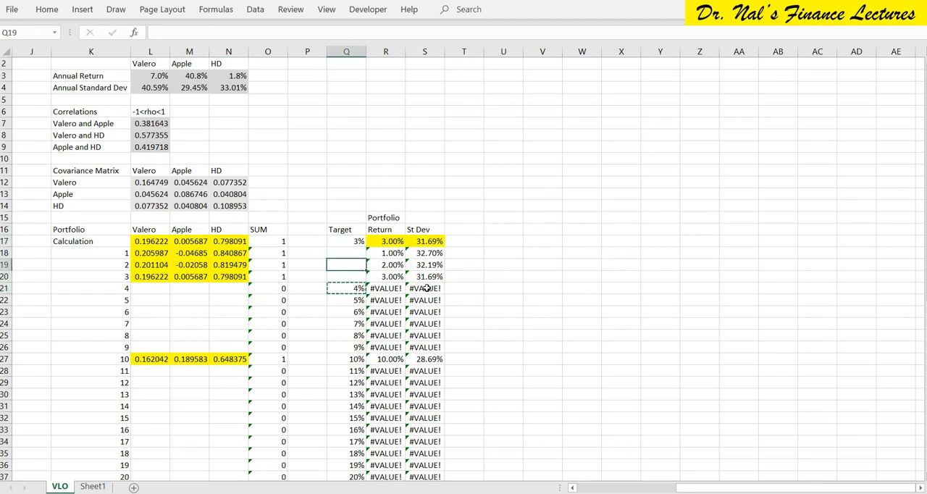
key("ctrl+v")
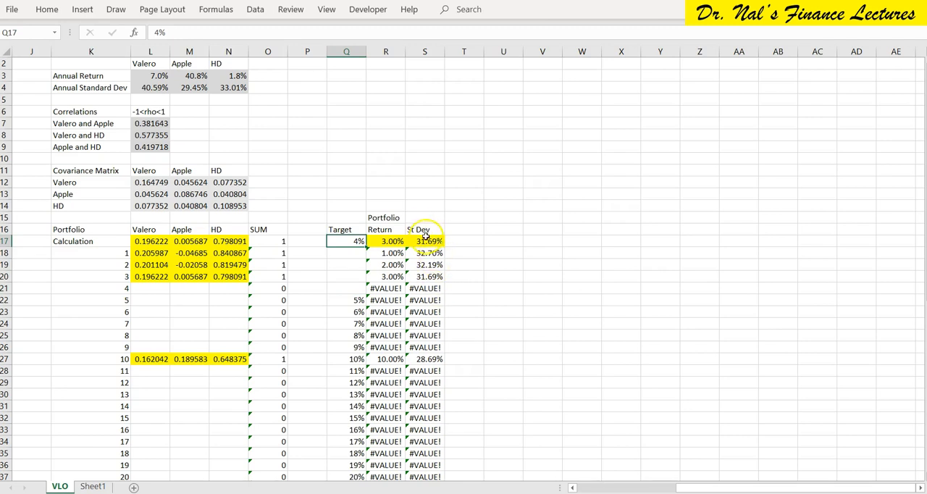
Start recording Macro10 from S17 in this workbook with the shortcut Ctrl+Shift+M.
left_click(427, 240)
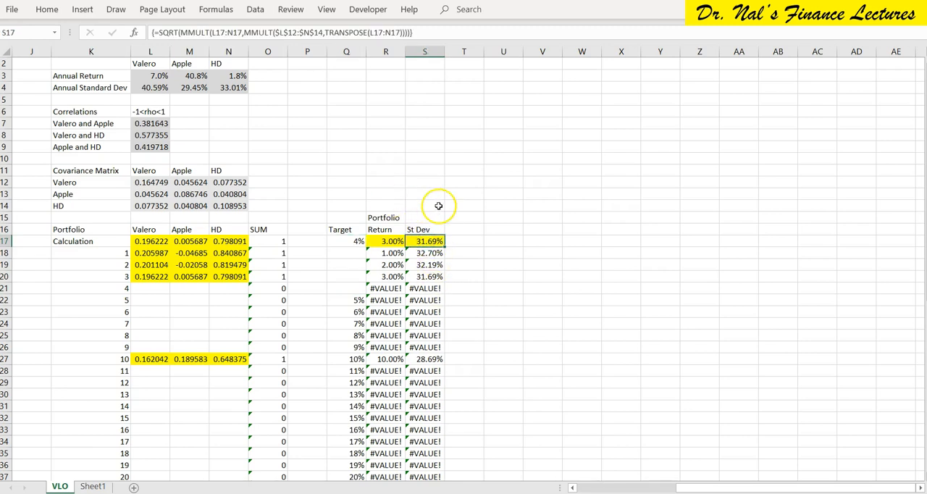
left_click(370, 13)
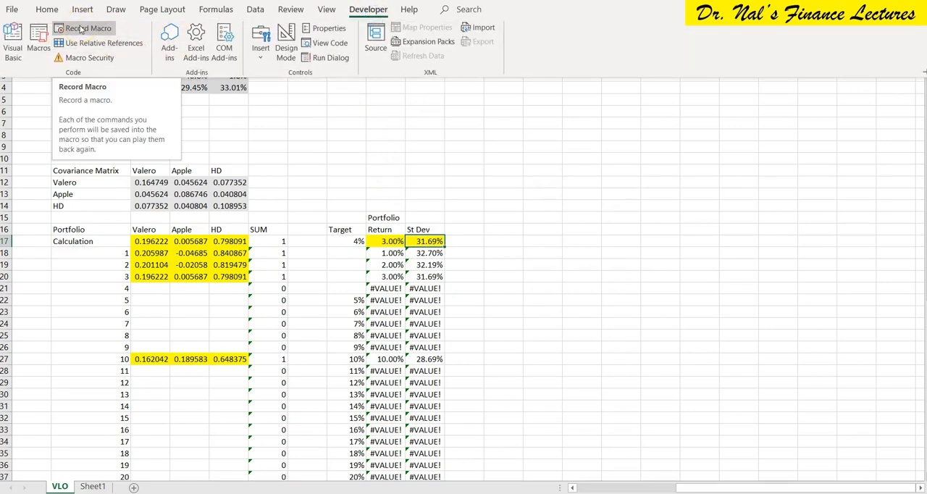
left_click(81, 28)
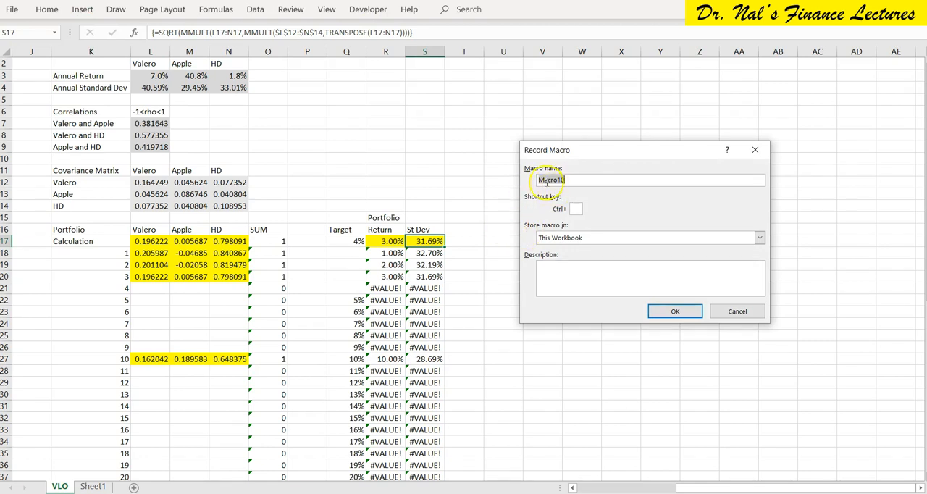
left_click(575, 210)
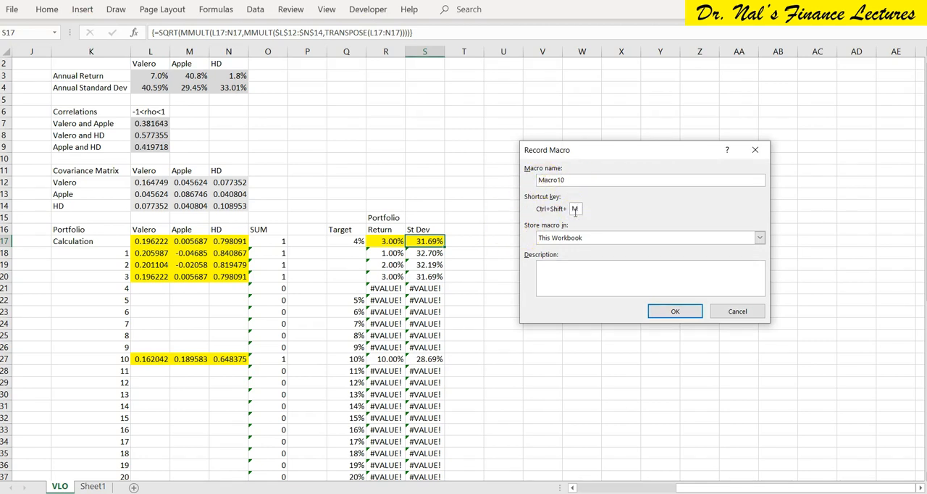
left_click(675, 312)
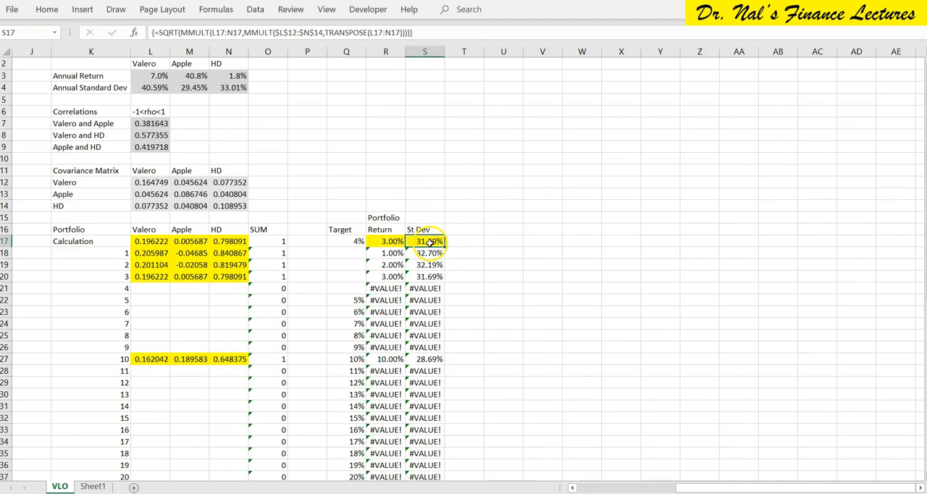
Change Solver's R17 constraint to equal the target cell Q17.
left_click(255, 10)
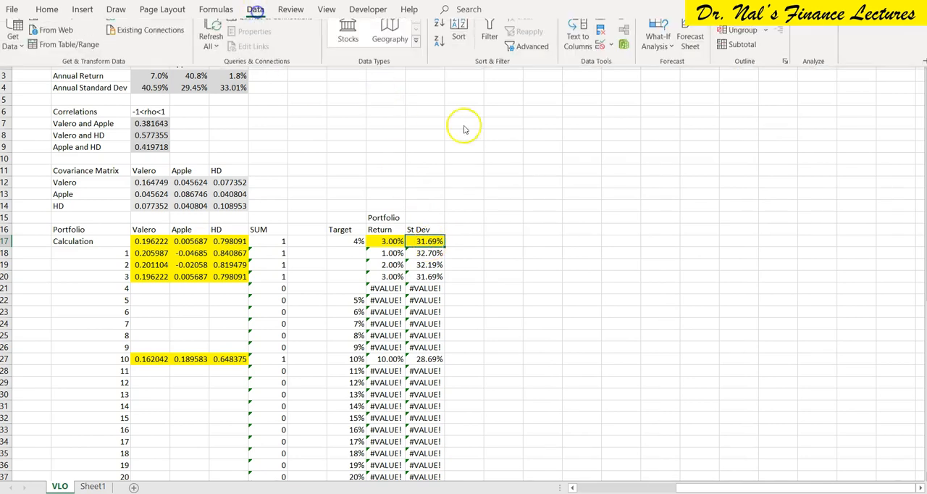
left_click(811, 28)
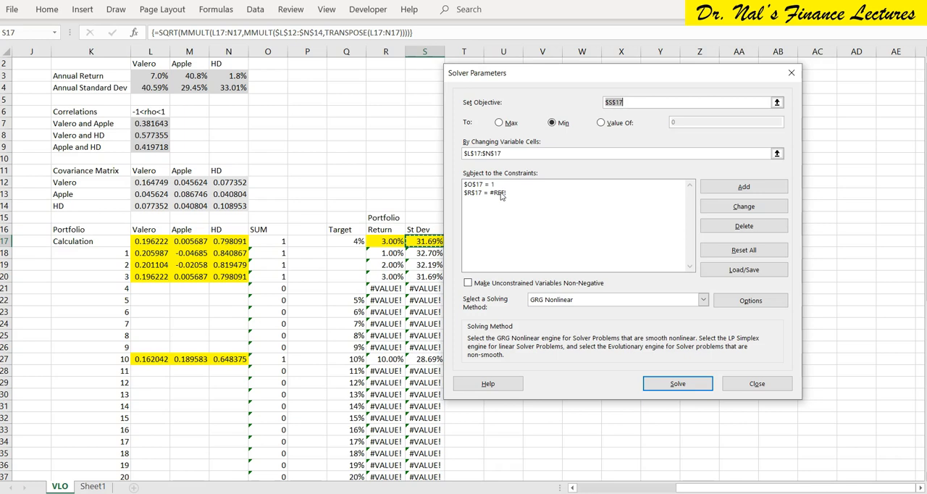
left_click(501, 194)
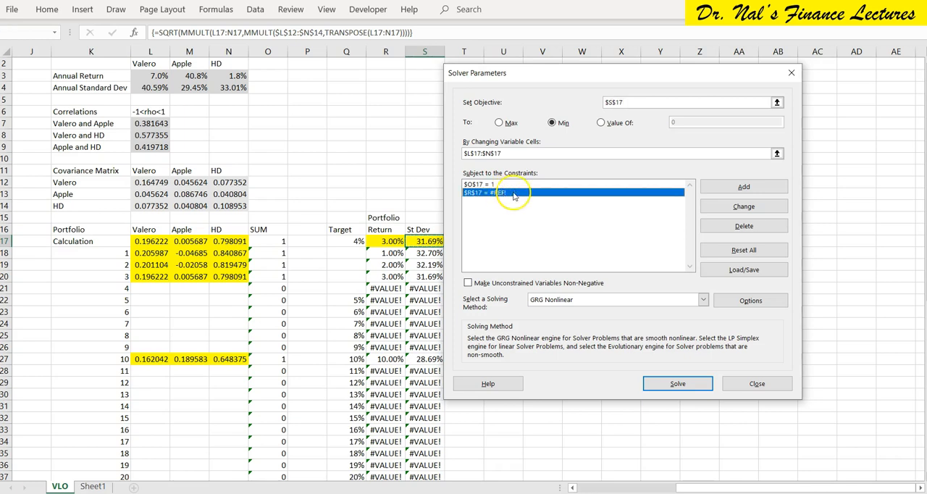
left_click(724, 210)
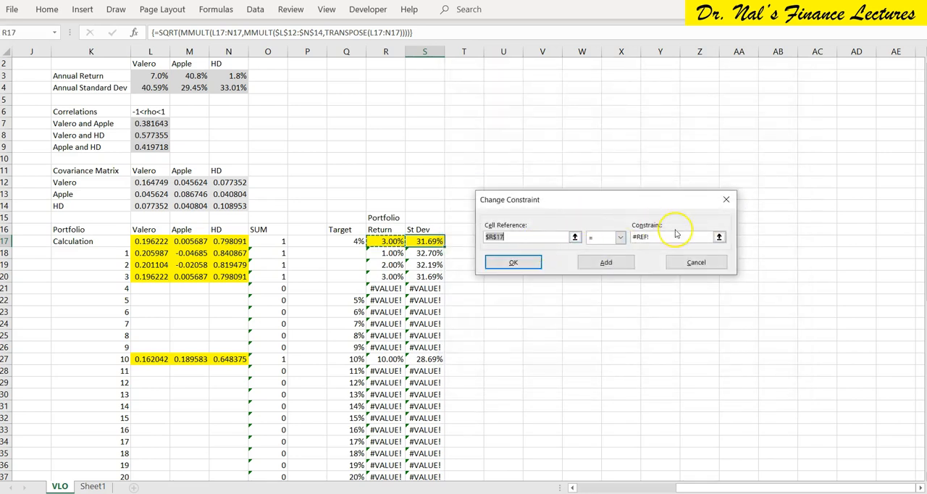
left_click(657, 237)
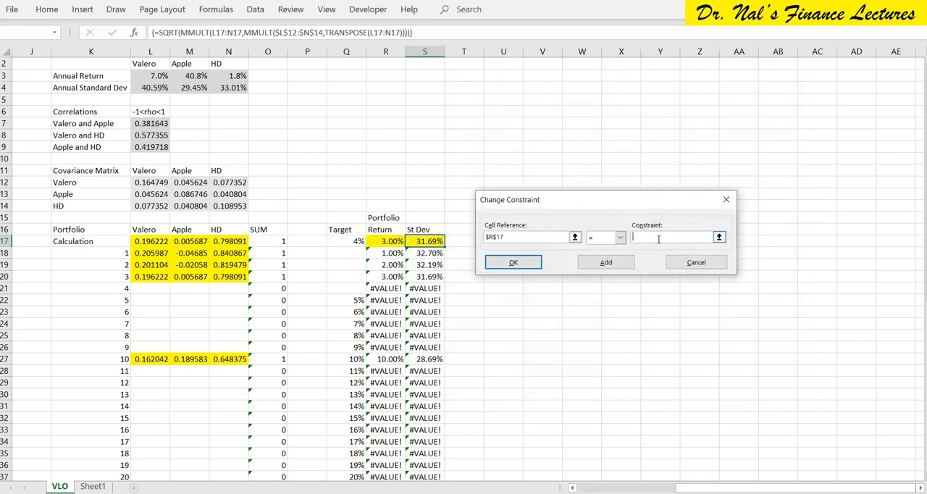
left_click(350, 242)
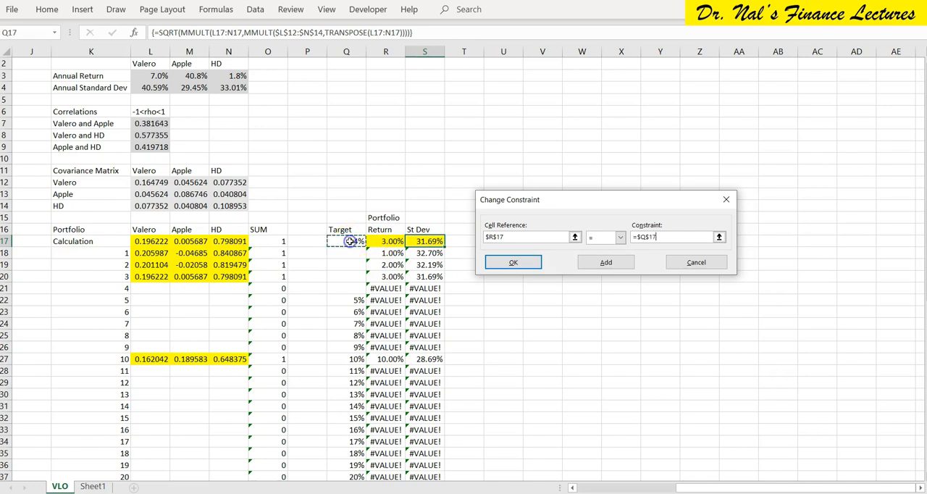
left_click(516, 263)
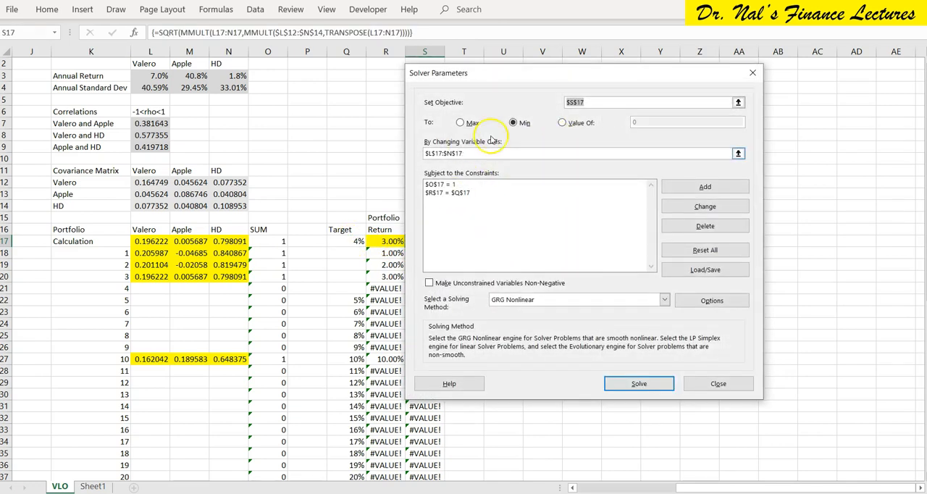
Solve for the 4% target, keep the Solver solution and stop recording the macro.
left_click(643, 385)
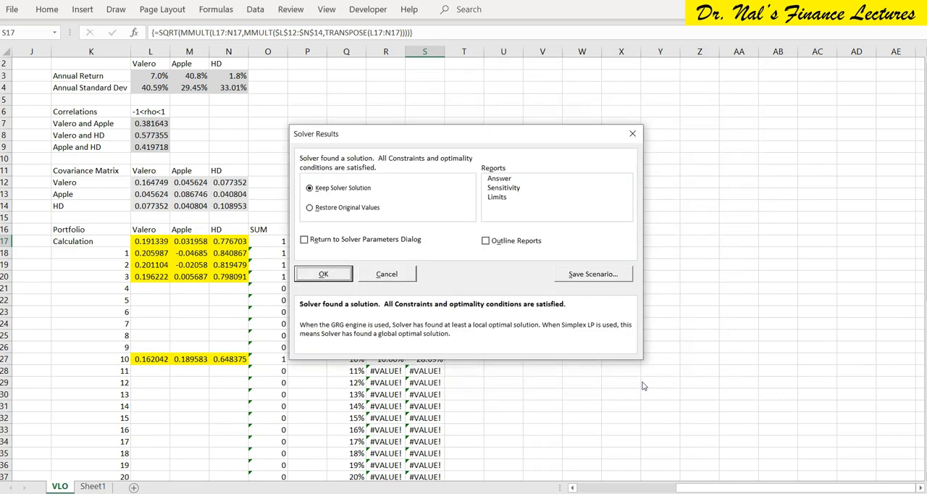
left_click(319, 275)
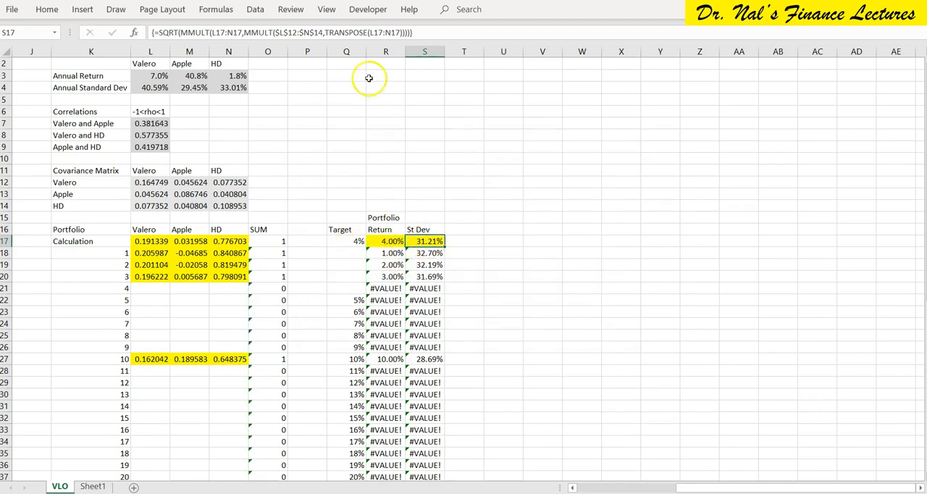
left_click(371, 12)
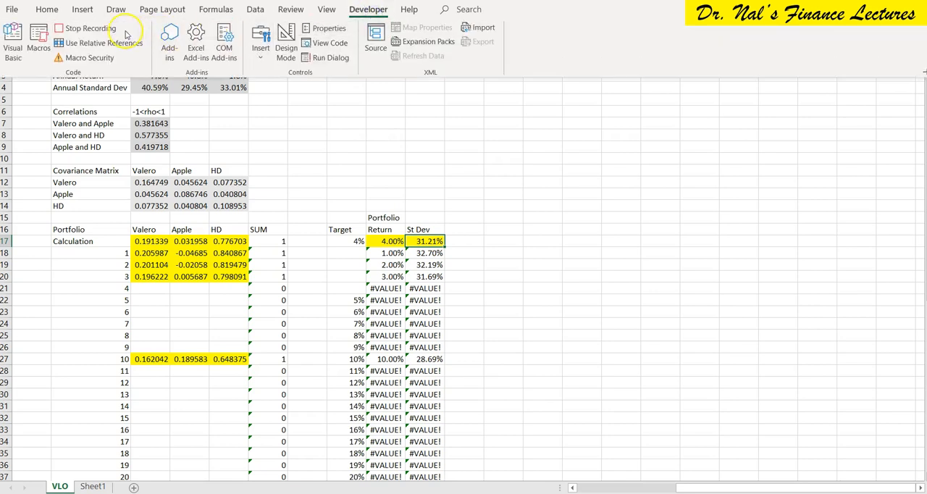
left_click(86, 28)
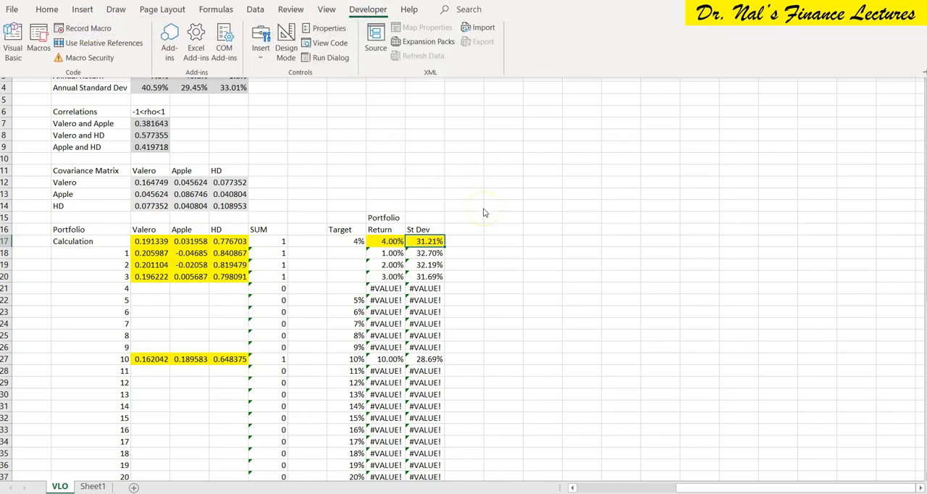
left_click(425, 241)
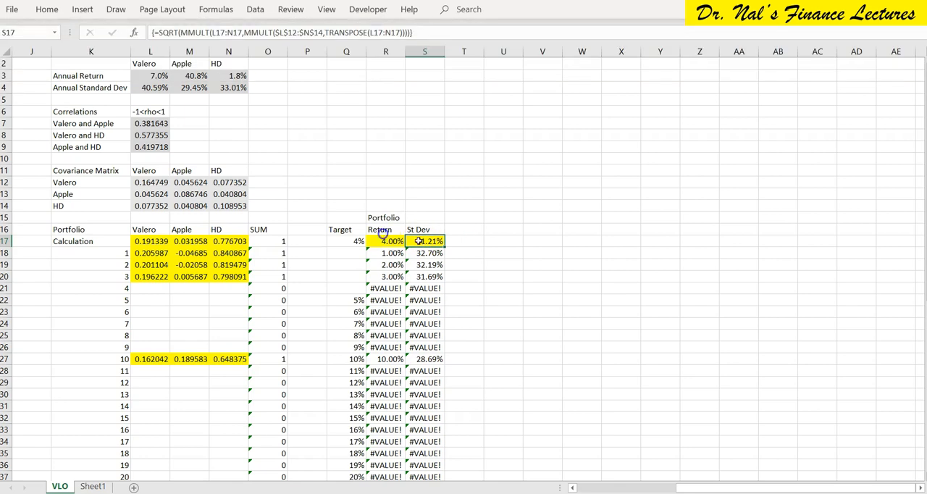
Try to move the Calculation row's weights from L17:N17 to portfolio 4 at L21:N21, and undo the move.
left_click_drag(145, 242, 230, 242)
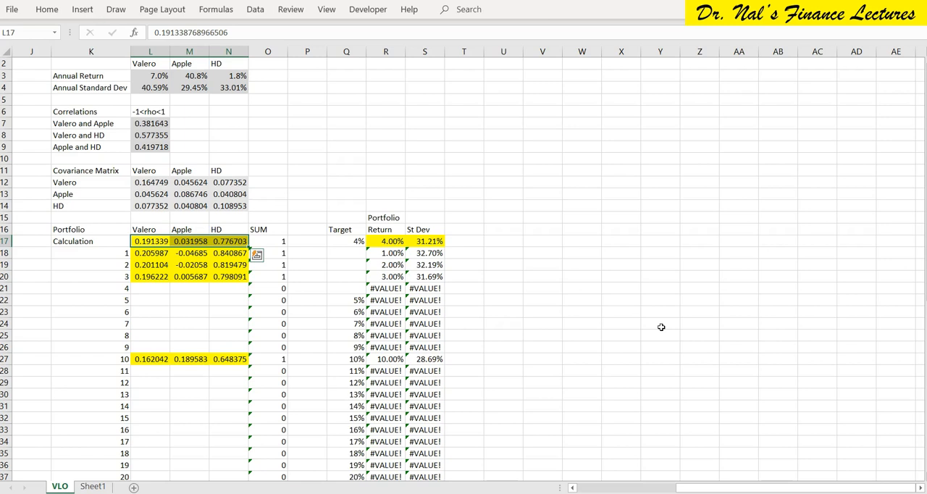
key("ctrl+x")
key("Down")
key("Down")
key("Down")
key("Down")
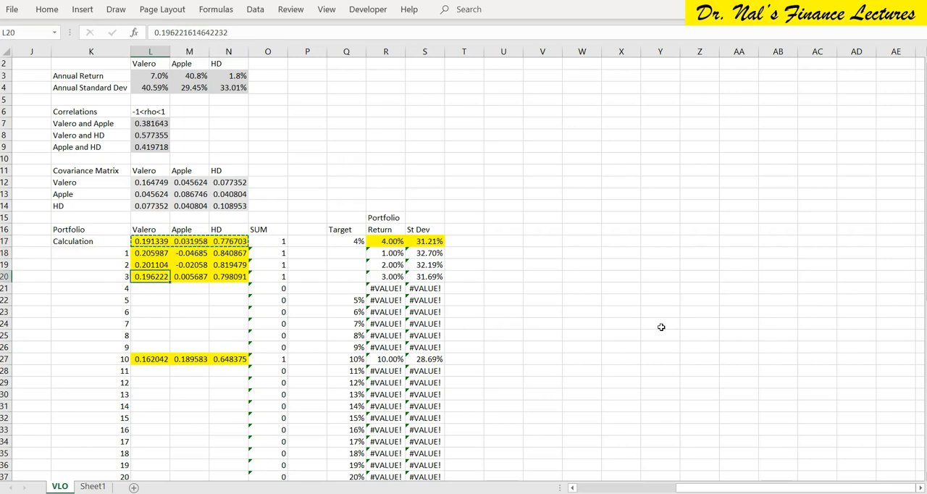
key("ctrl+v")
key("Up")
key("Up")
key("Up")
key("Down")
key("Down")
key("Down")
key("Right")
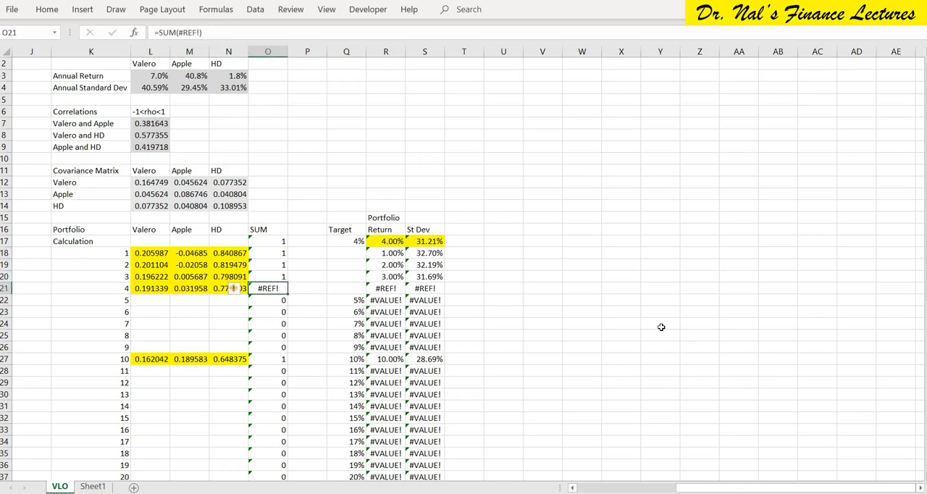
key("Left")
key("Left")
key("Left")
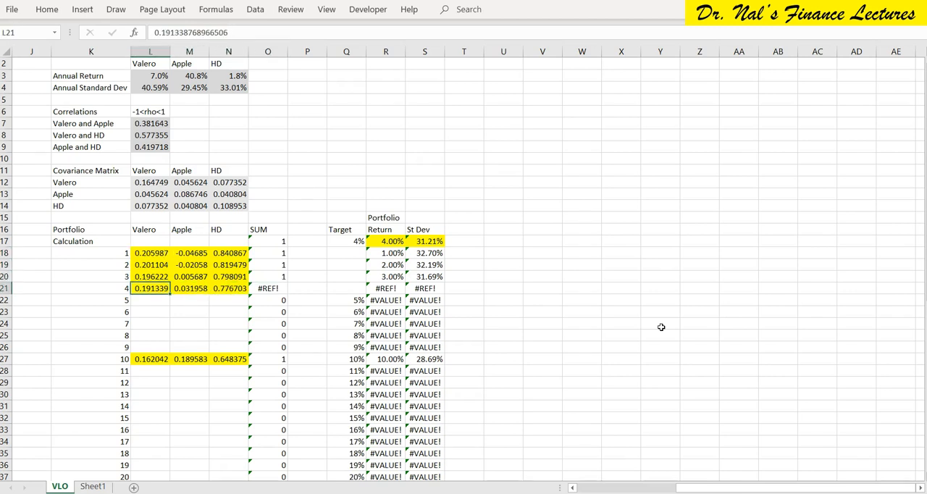
key("ctrl+z")
Copy the Calculation row's Valero, Apple and HD weights in L17:N17 to portfolio 4 at L21:N21.
key("ctrl+c")
key("Down")
key("Up")
key("Up")
key("Up")
key("Up")
key("Up")
key("shift+Right")
key("shift+Right")
key("ctrl+v")
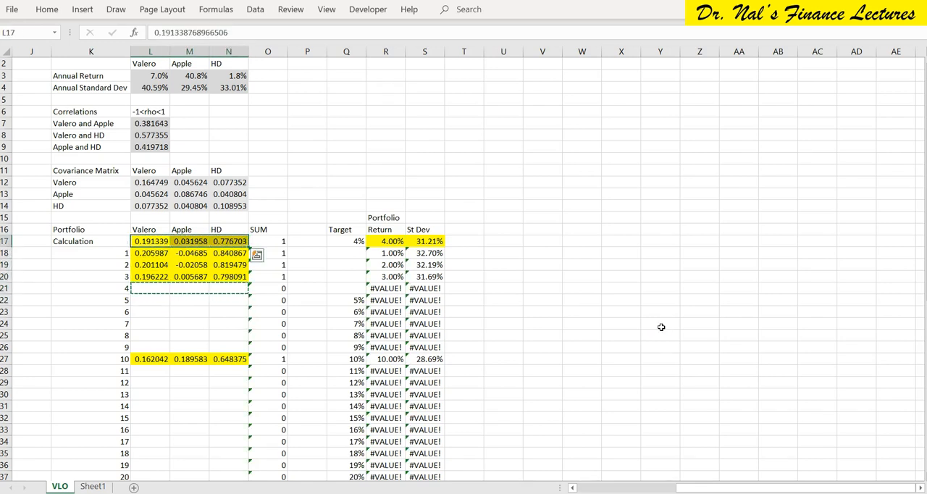
key("ctrl+c")
key("Down")
key("Down")
key("Down")
key("Down")
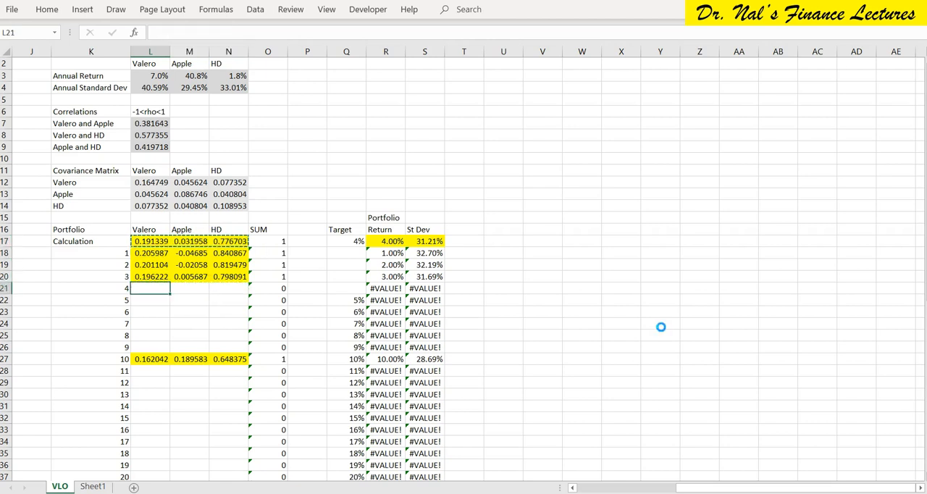
key("ctrl+v")
Move portfolio 5's 5% target from Q22 to the Calculation row's target cell Q17.
key("Right")
key("Right")
key("Right")
key("Right")
key("Right")
key("Right")
key("Left")
key("Down")
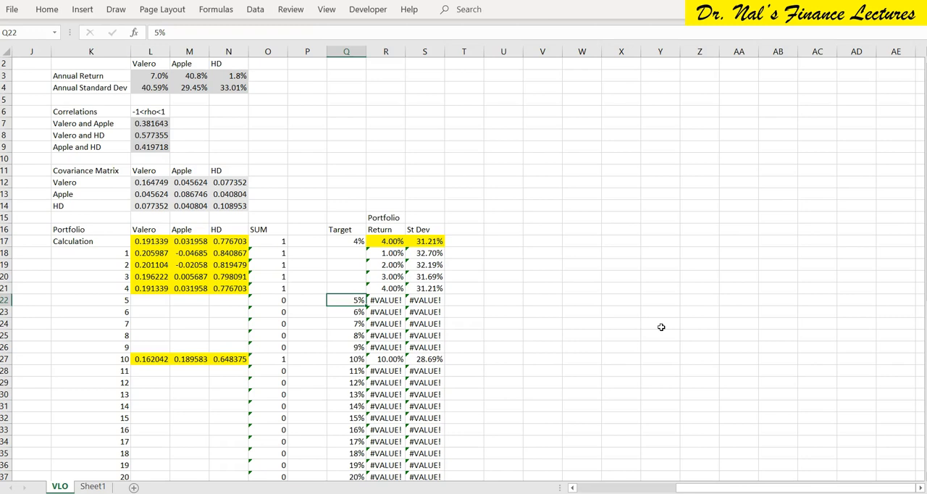
key("ctrl+c")
key("Up")
key("Up")
key("Up")
key("Up")
key("Up")
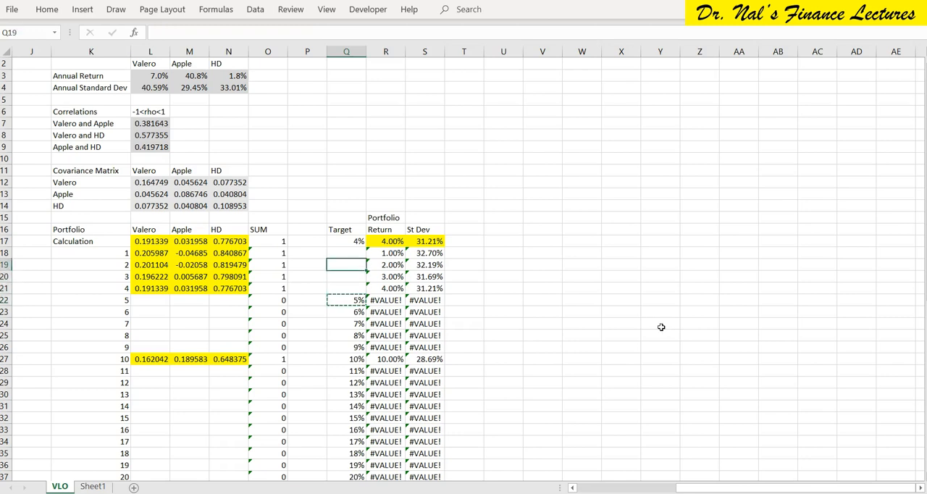
key("Down")
key("Down")
key("Down")
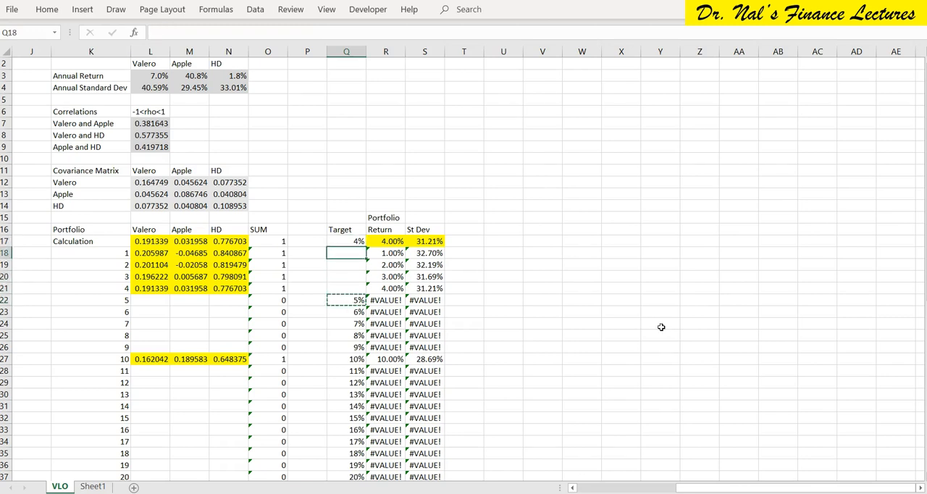
key("Down")
key("Down")
key("Up")
key("Up")
key("Up")
key("Up")
key("Up")
key("ctrl+v")
Run the recorded Macro10 from S17 for the 5% target and keep the Solver solution.
key("Right")
key("Right")
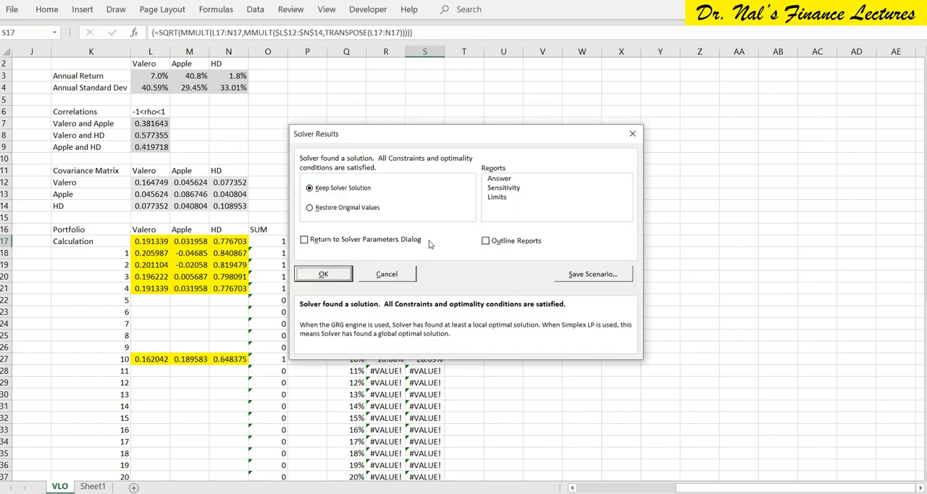
left_click(328, 275)
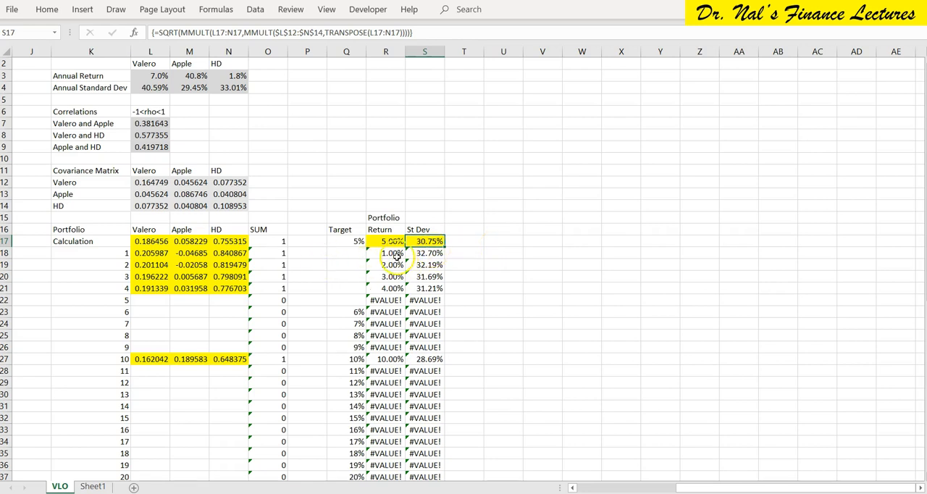
Copy the Calculation row's Valero, Apple and HD weights in L17:N17 to portfolio 5 at L22:N22.
left_click(146, 239)
left_click_drag(146, 240, 234, 241)
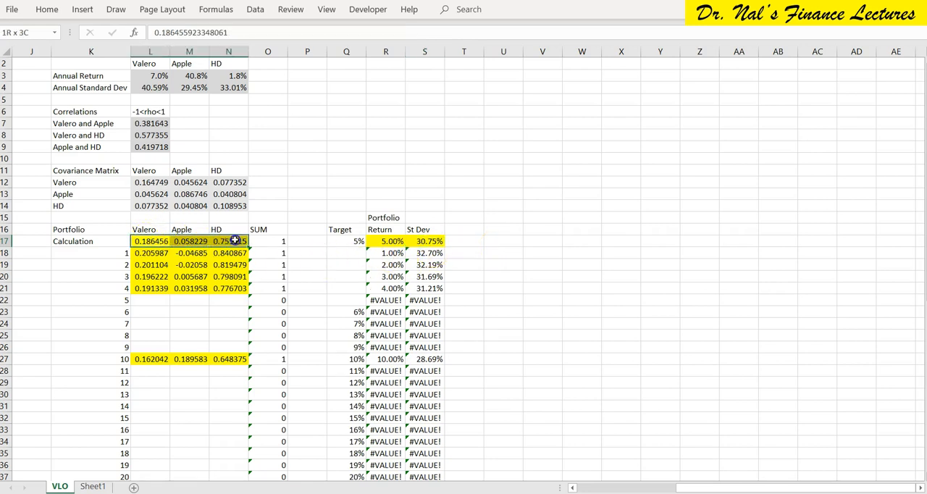
key("ctrl+c")
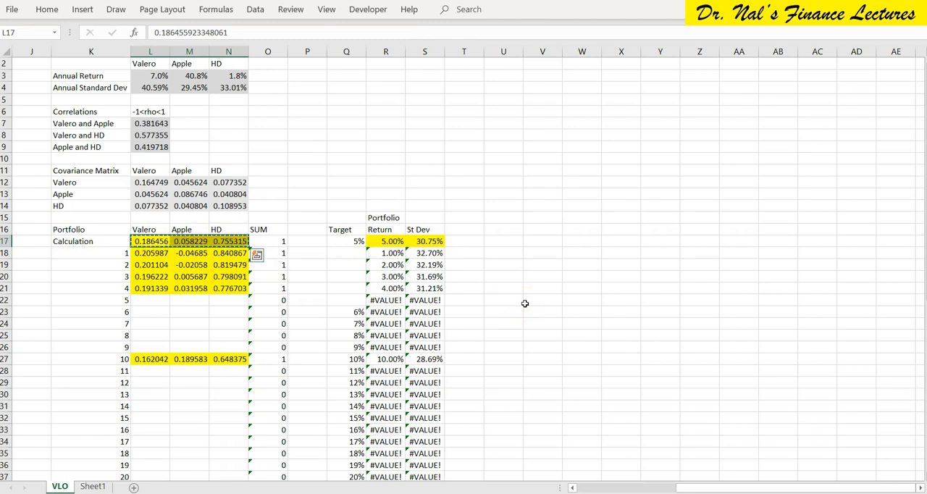
key("Down")
key("Down")
key("Down")
key("Down")
key("Down")
key("ctrl+v")
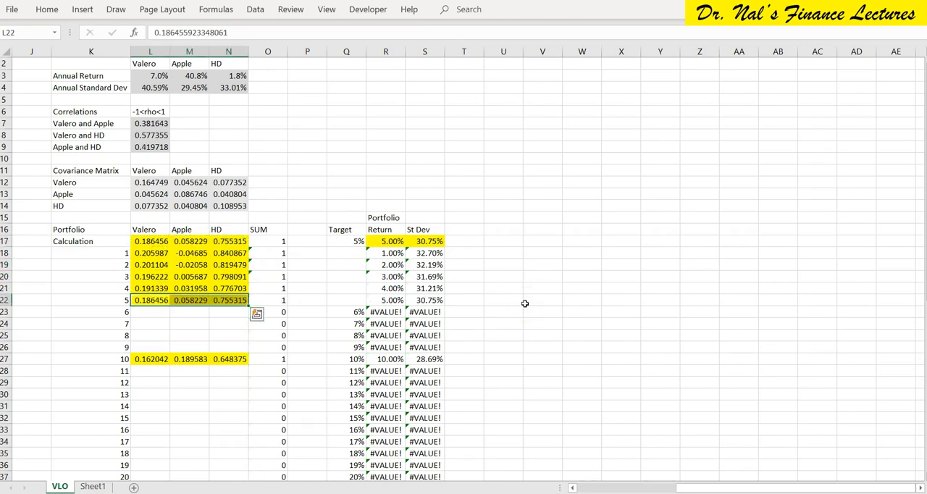
Move portfolio 6's 6% target from Q23 to the Calculation row's target cell Q17.
key("Right")
key("Right")
key("Right")
key("Right")
key("Right")
key("Down")
key("ctrl+x")
key("Up")
key("Up")
key("Up")
key("Up")
key("Up")
key("Up")
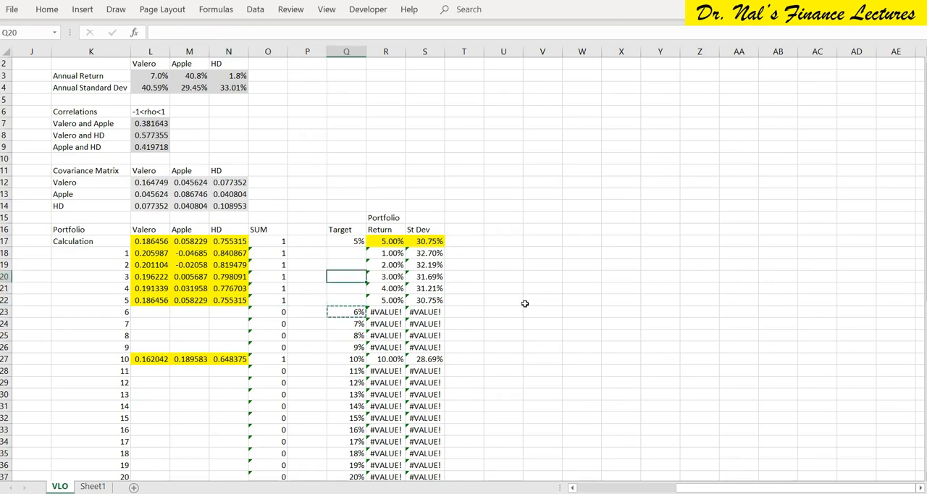
key("ctrl+v")
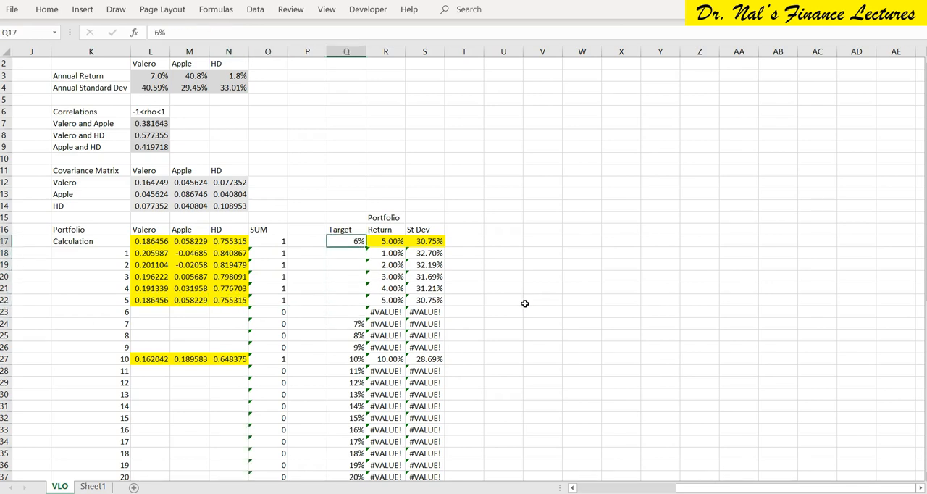
Run the recorded Macro10 from S17 for the 6% target and keep the Solver solution.
key("Right")
key("Right")
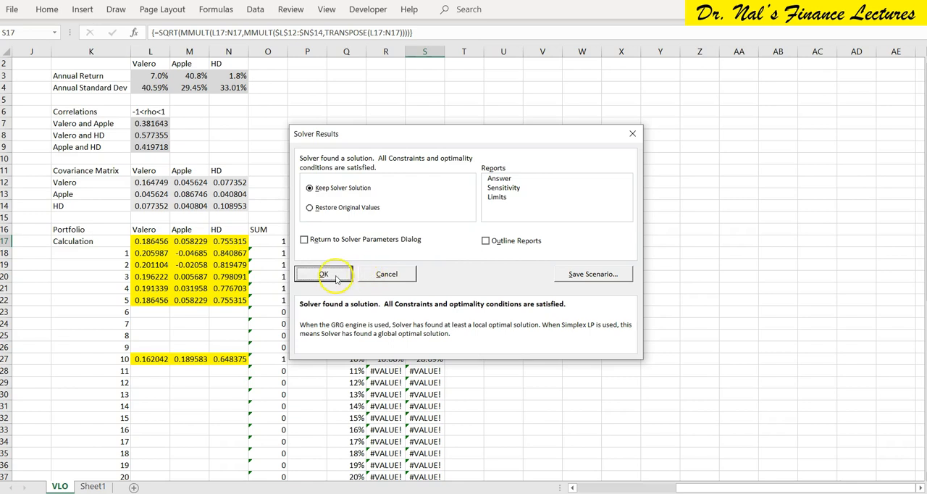
left_click(324, 274)
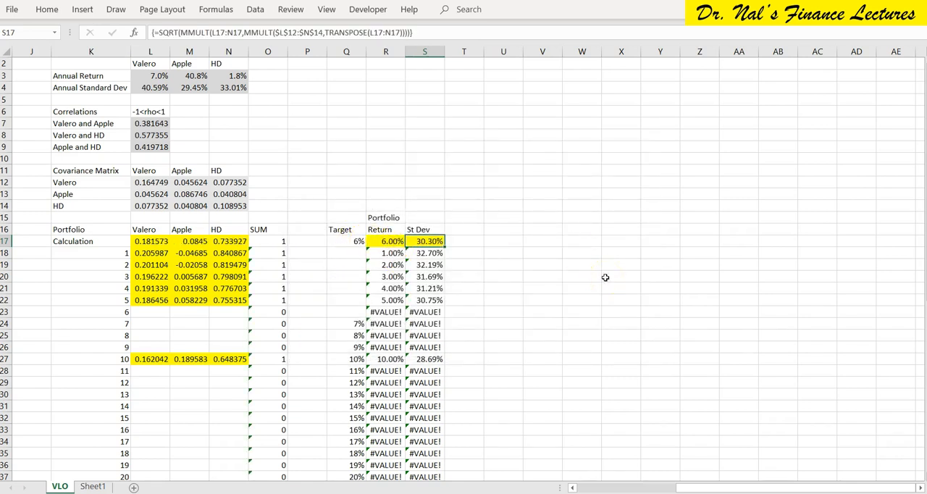
Copy the Calculation row's Valero, Apple and HD weights in L17:N17 to portfolio 6 at L23:N23.
key("Left")
key("Left")
key("Left")
key("Left")
key("Left")
key("Left")
key("Left")
key("shift+Right")
key("shift+Right")
key("ctrl+c")
key("ctrl+v")
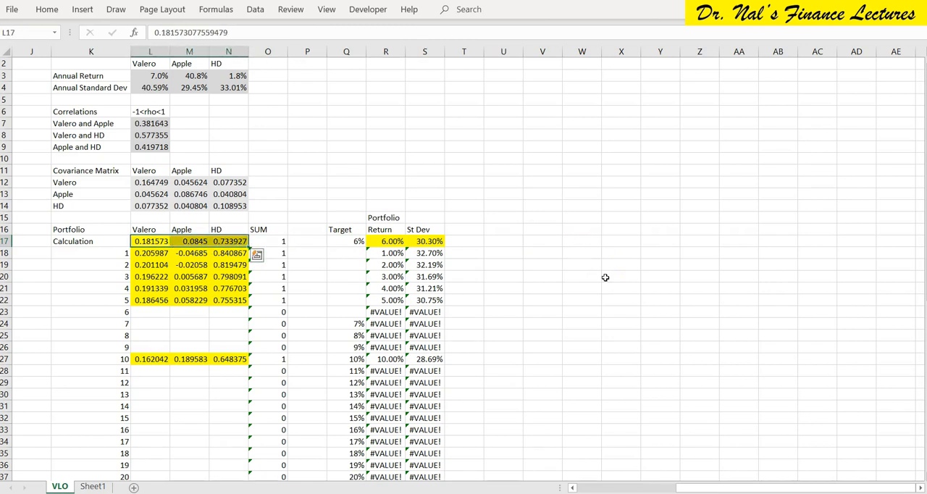
key("Down")
key("Down")
key("Down")
key("Down")
key("Down")
key("Down")
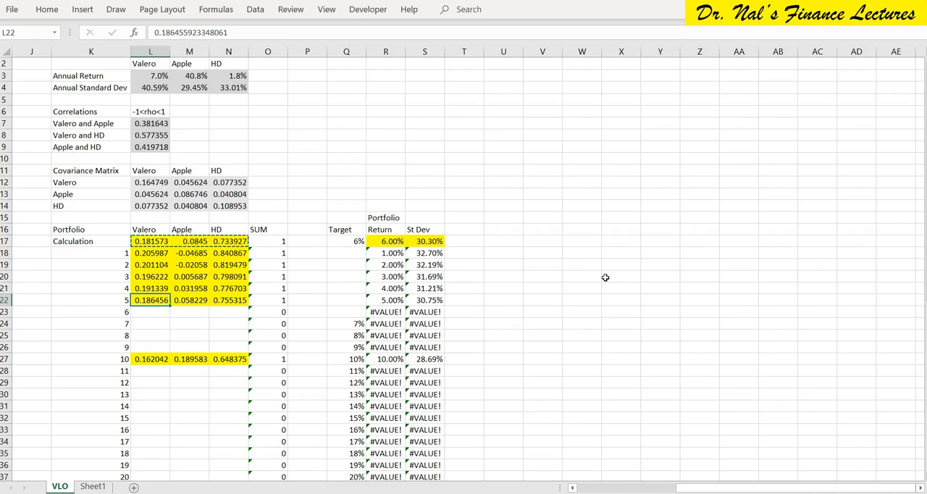
key("ctrl+v")
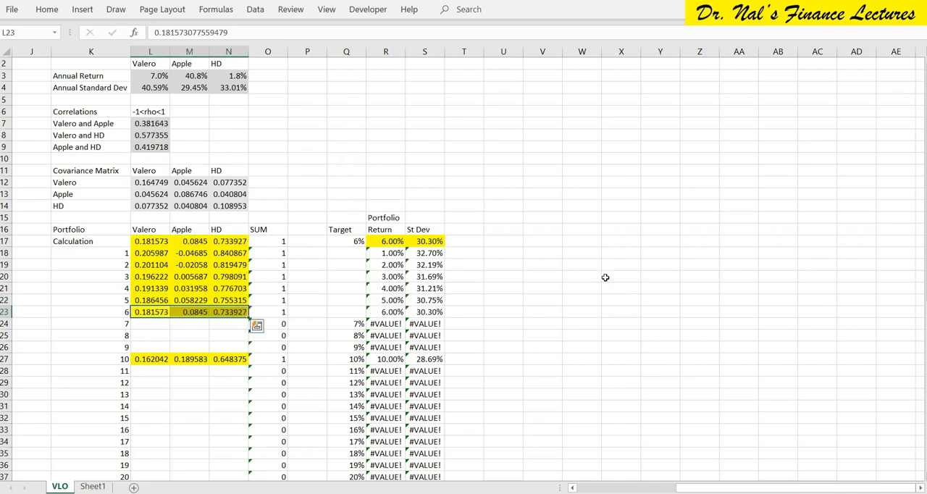
Move portfolio 7's 7% target from Q24 to the Calculation row's target cell Q17.
key("Right")
key("Right")
key("Right")
key("Right")
key("Right")
key("Down")
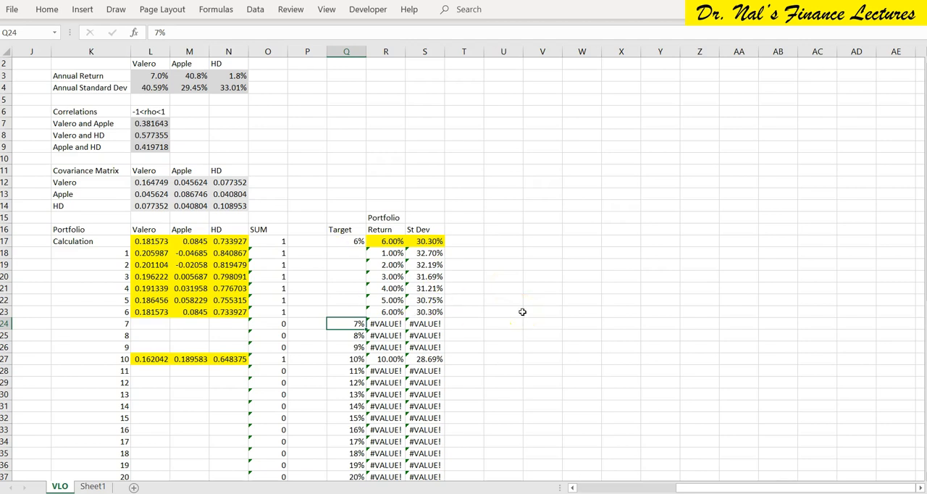
key("ctrl+c")
key("Up")
key("Up")
key("Up")
key("Up")
key("Up")
key("Up")
key("Up")
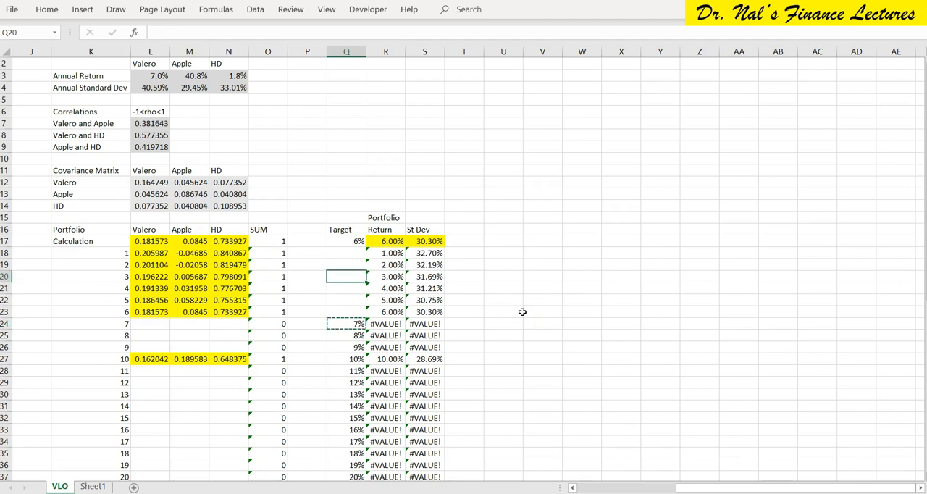
key("ctrl+v")
Run the recorded Macro10 from S17 for the 7% target and keep the Solver solution.
key("Right")
key("Right")
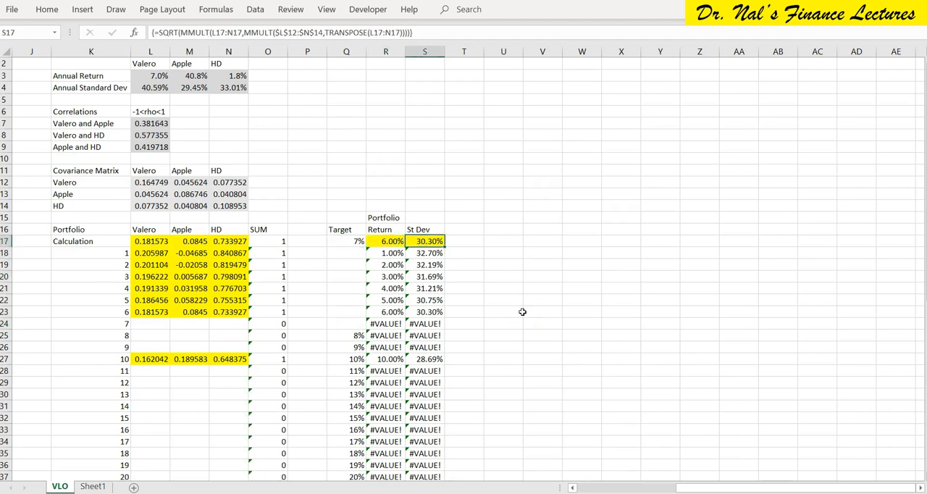
key("ctrl+shift+s")
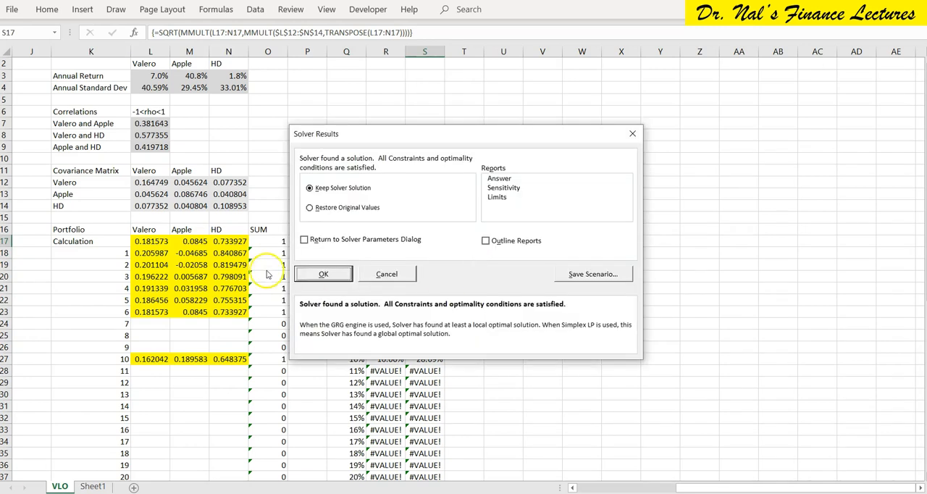
left_click(306, 273)
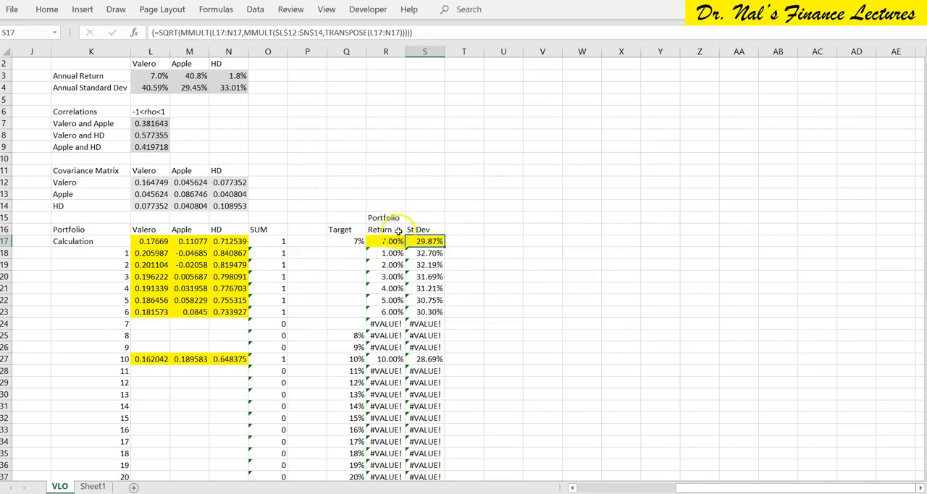
Copy the Calculation row's Valero, Apple and HD weights in L17:N17 to portfolio 7 at L24:N24.
left_click_drag(154, 241, 228, 246)
key("ctrl+c")
key("Down")
key("Down")
key("Down")
key("Down")
key("Down")
key("Down")
Move portfolio 8's 8% target from Q25 to the Calculation row's target cell Q17.
key("Down")
key("ctrl+v")
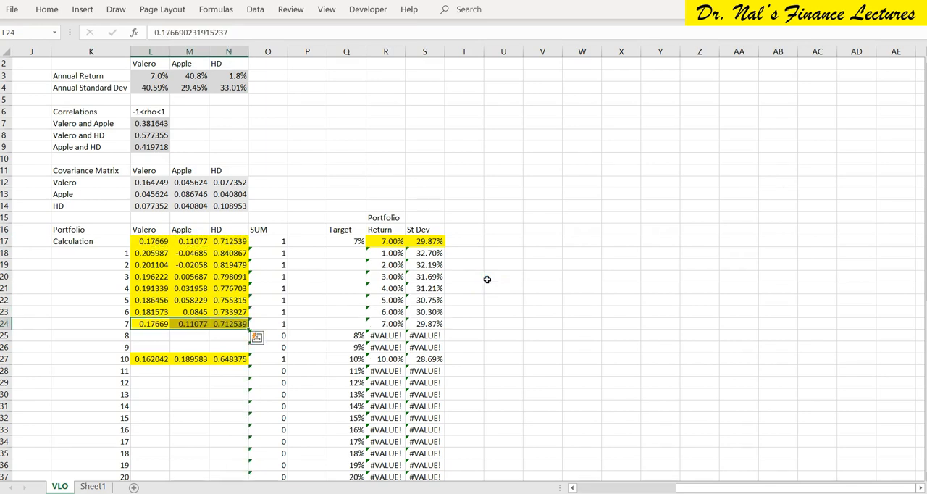
key("Right")
key("Right")
key("Right")
key("Right")
key("Right")
key("Down")
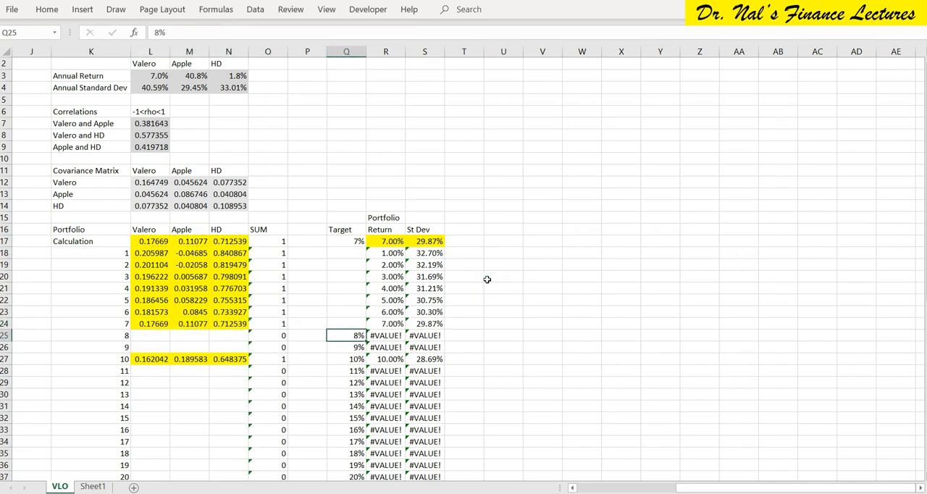
key("ctrl+c")
key("Up")
key("Up")
key("Up")
key("Up")
key("Up")
key("Up")
key("Up")
key("Up")
key("ctrl+v")
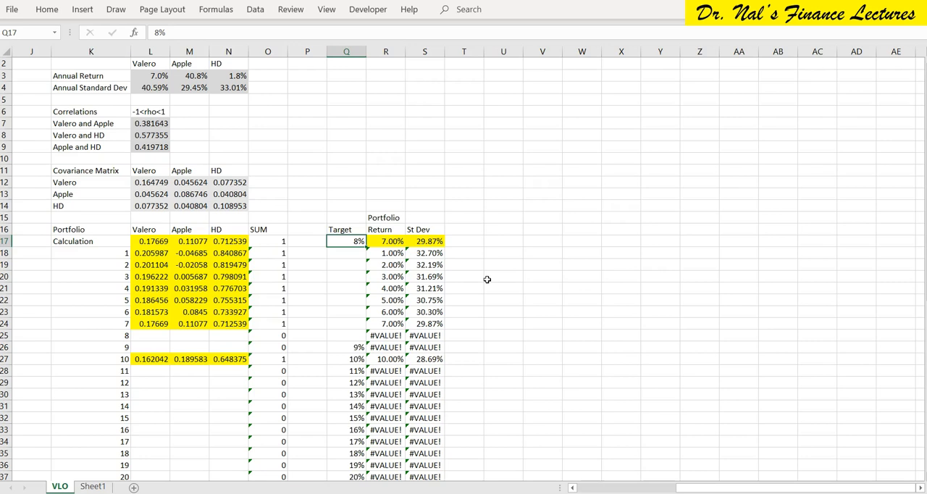
View the VLO.csv project in the Visual Basic editor and return to the VLO worksheet.
left_click(370, 10)
left_click(12, 43)
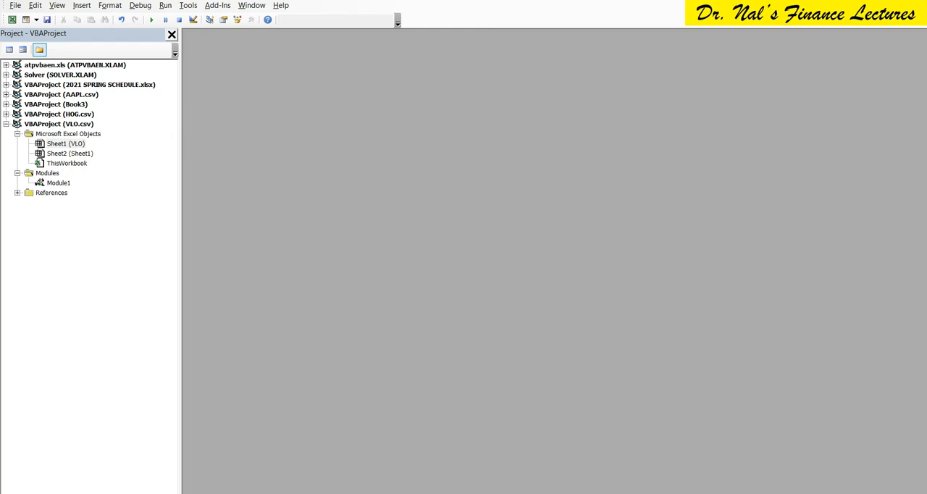
key("alt+F11")
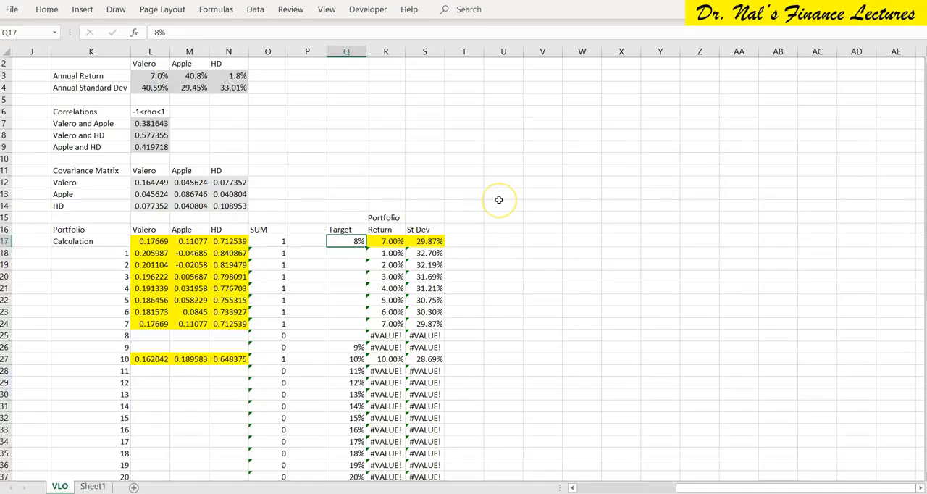
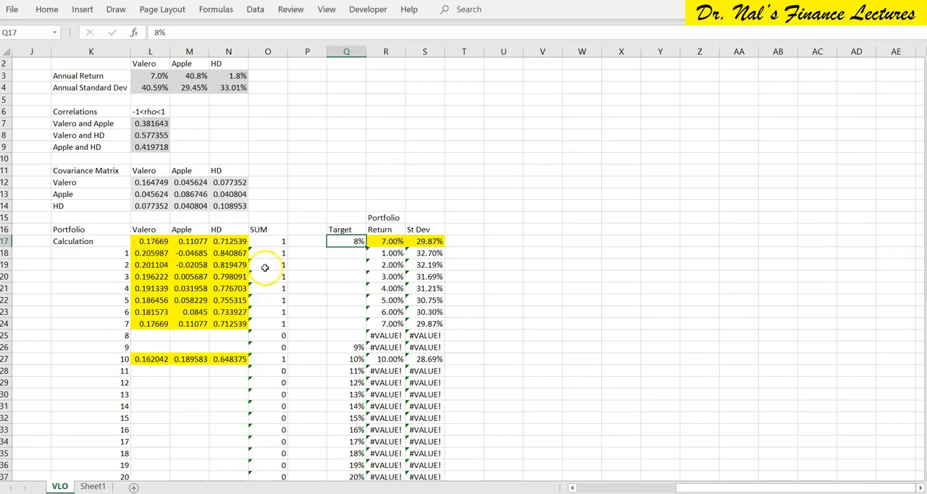
Run Macro10 from S17 for the 8% target, keep the solution, and copy the weights in L17:N17 to portfolio 8 at L25:N25.
left_click(424, 241)
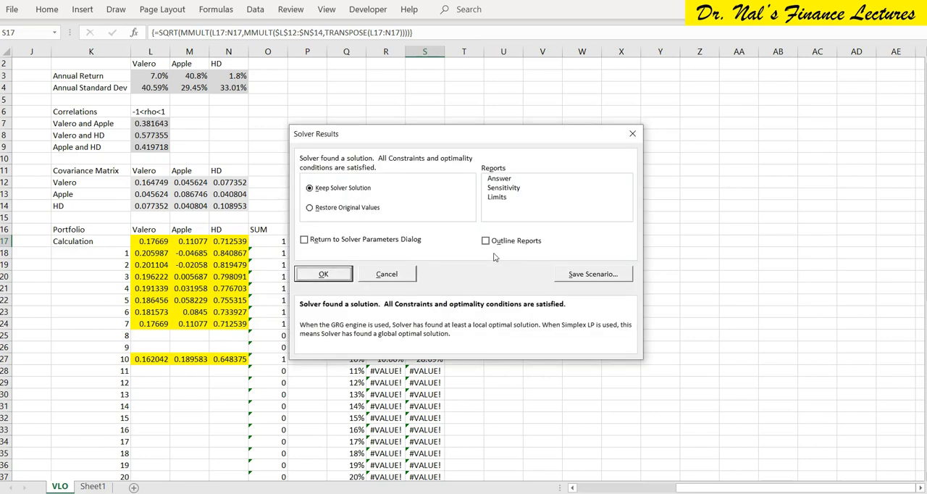
left_click(323, 274)
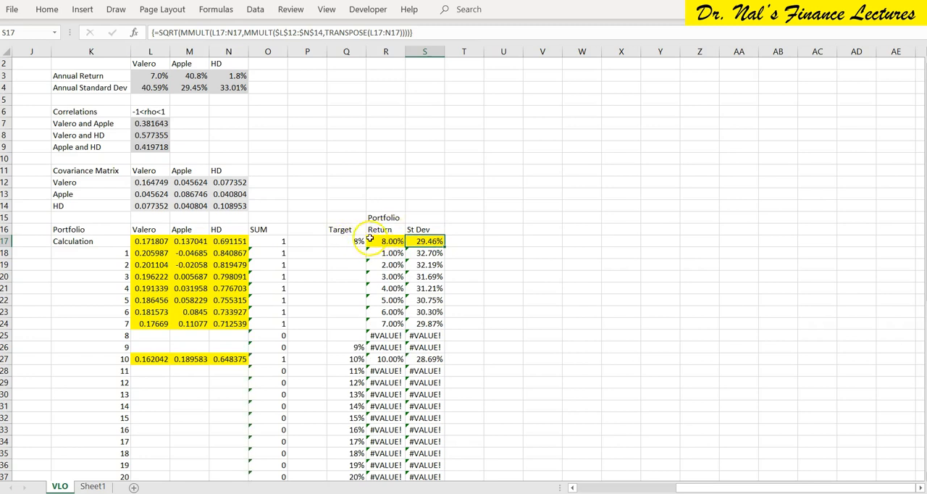
left_click(157, 240)
left_click_drag(156, 241, 217, 241)
key("ctrl+c")
key("Down")
key("Down")
Move portfolio 9's 9% target from Q26 to the Calculation row's target cell Q17.
key("Down")
key("Down")
key("Down")
key("Down")
key("Down")
key("Down")
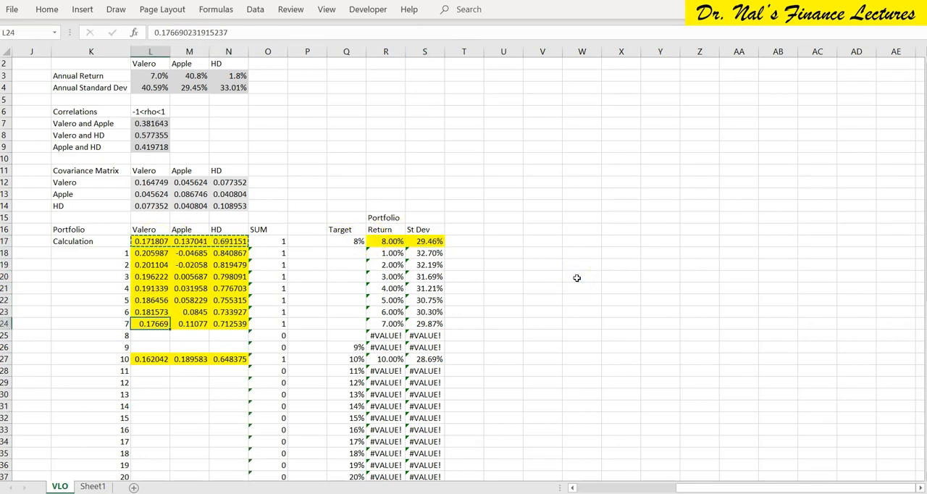
key("ctrl+v")
key("Escape")
key("Right")
key("Right")
key("Right")
key("Right")
key("Right")
key("Down")
key("ctrl+c")
key("Up")
key("Up")
key("Up")
key("Right")
key("Up")
key("Up")
key("Left")
key("Up")
key("Up")
key("Up")
key("Up")
key("Return")
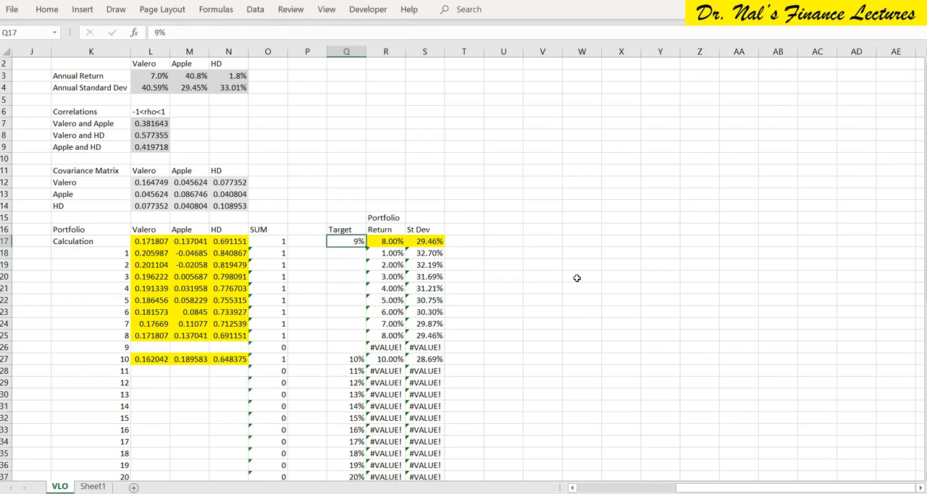
Run the recorded Macro10 from S17 for the 9% target and keep the Solver solution.
key("Right")
key("Right")
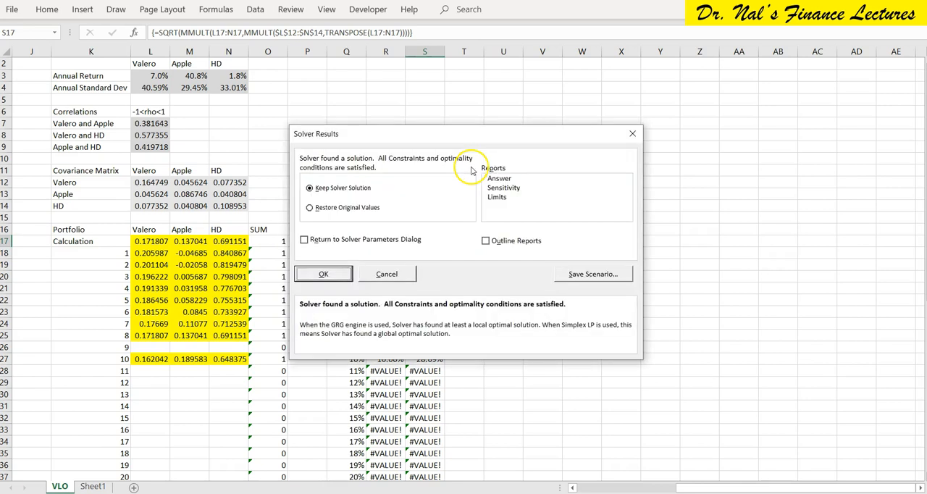
key("Return")
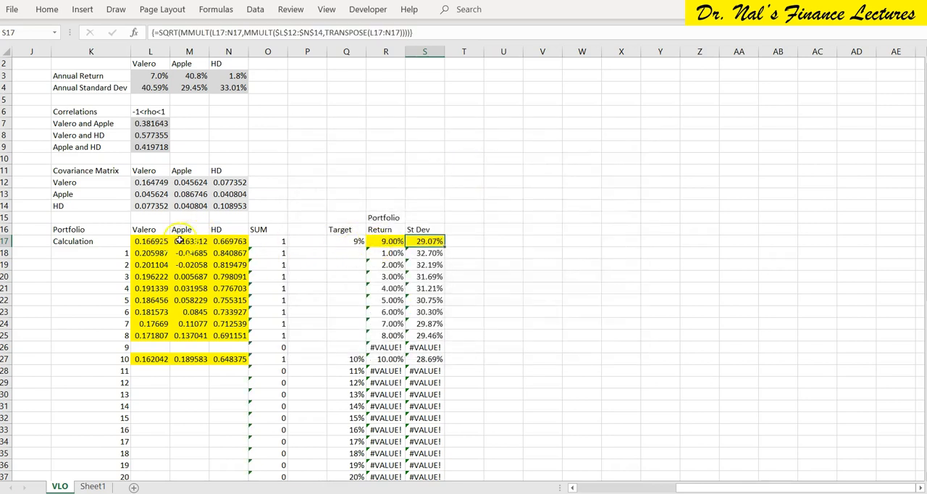
Copy the Calculation row's Valero, Apple and HD weights in L17:N17 to portfolio 9 at L26:N26.
left_click_drag(145, 241, 228, 241)
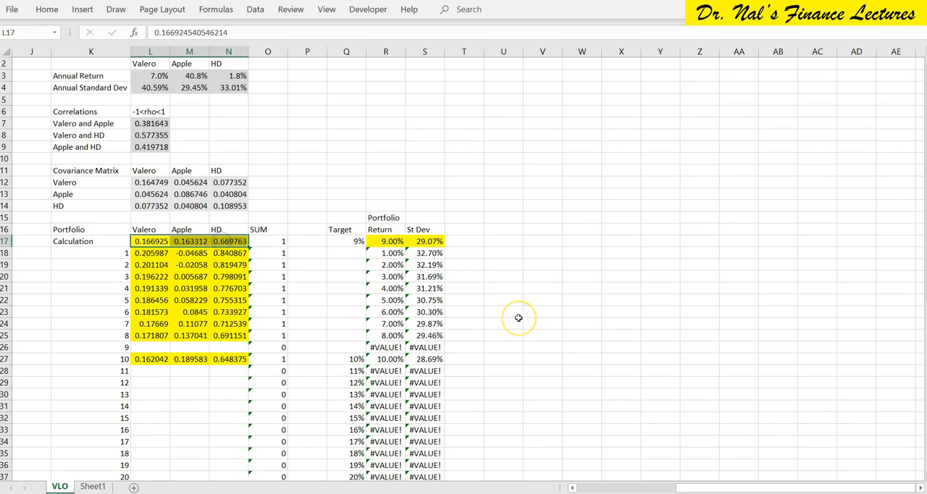
key("ctrl+c")
key("Down")
key("Down")
key("Down")
key("Down")
key("Down")
key("Down")
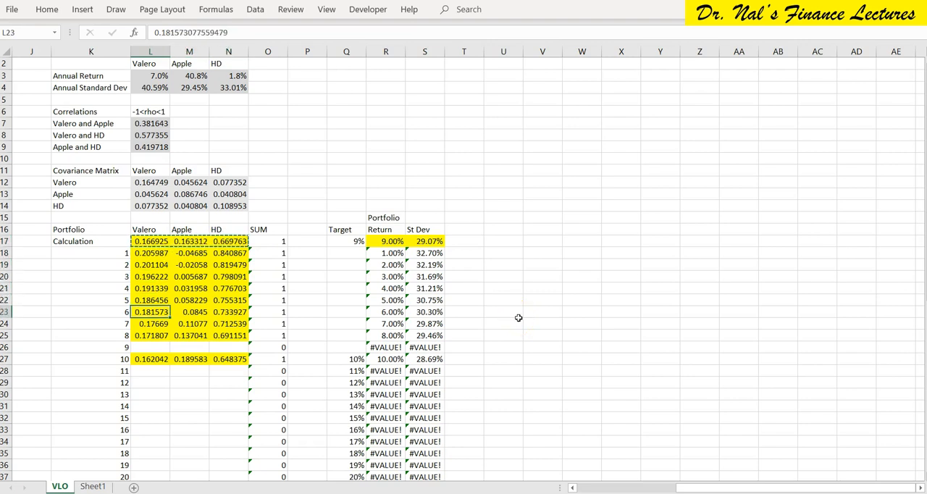
key("Return")
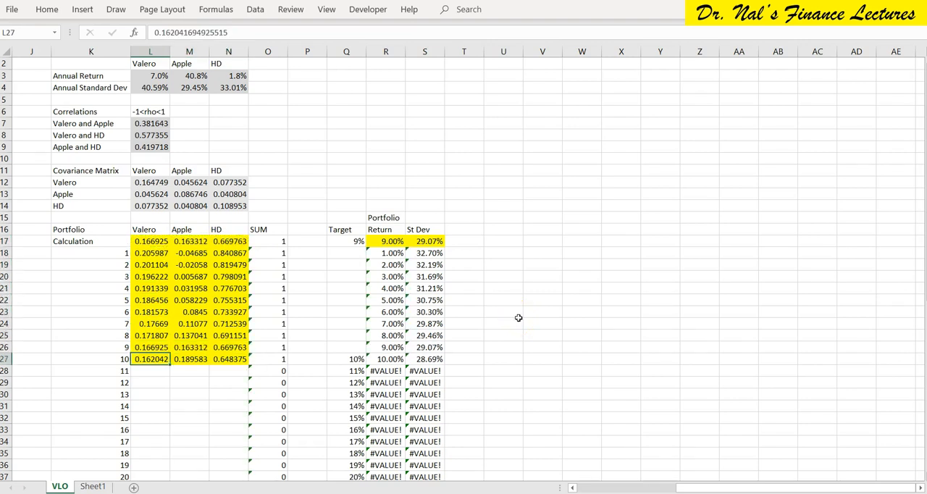
Clear portfolio 10's target in Q27 and move portfolio 11's 11% target from Q28 to the Calculation row's target cell Q17.
left_click(355, 358)
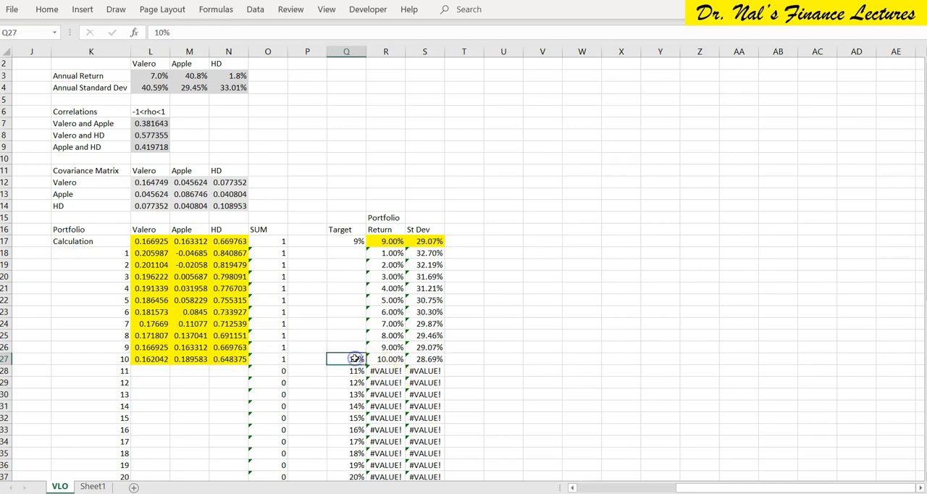
key("Down")
key("ctrl+c")
key("Up")
key("Up")
key("Up")
key("Up")
key("Up")
key("Up")
key("Up")
key("Up")
key("Up")
key("Up")
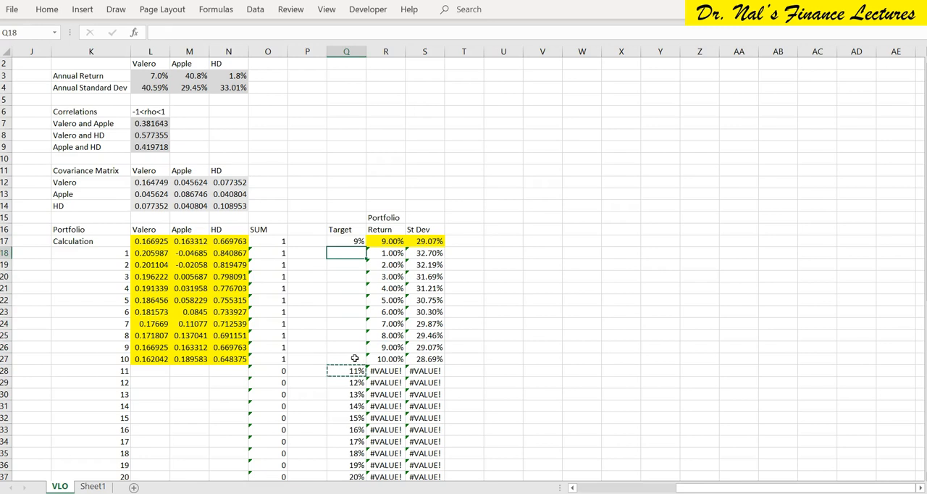
key("Up")
key("ctrl+v")
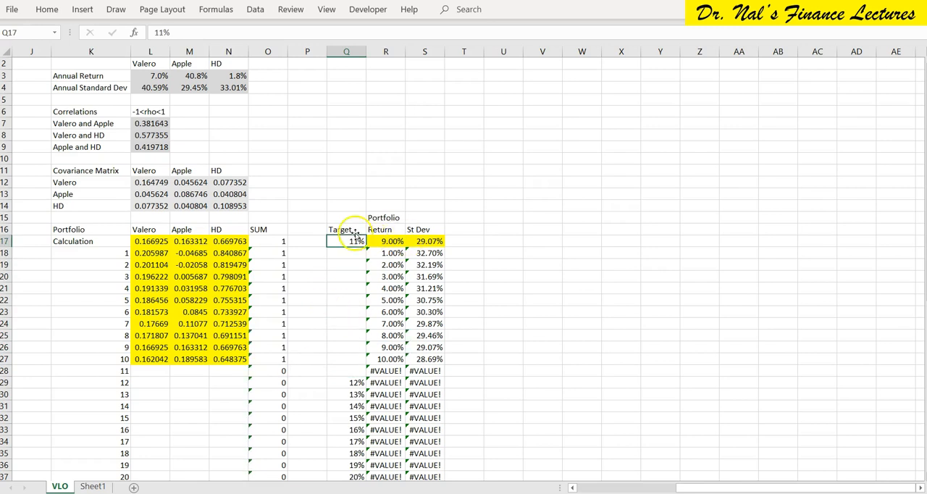
Run the recorded Macro10 from S17 for the 11% target and keep the Solver solution.
left_click(441, 241)
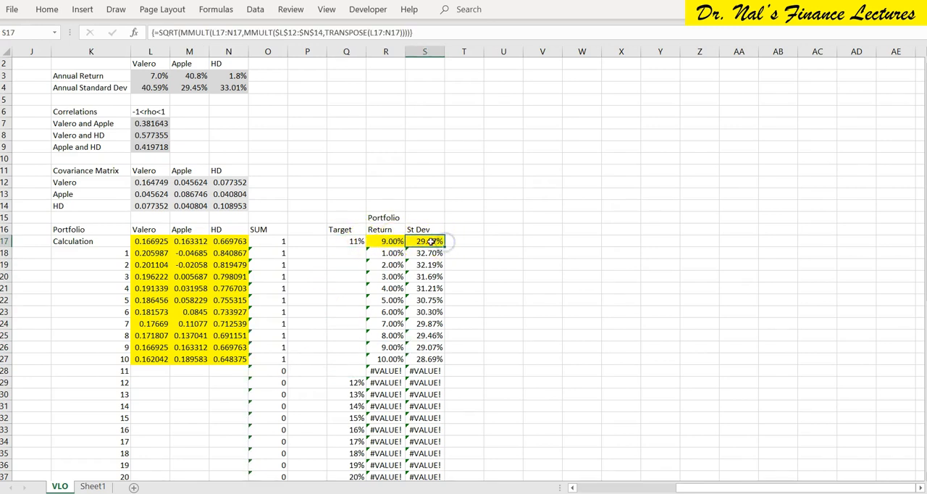
key("ctrl+q")
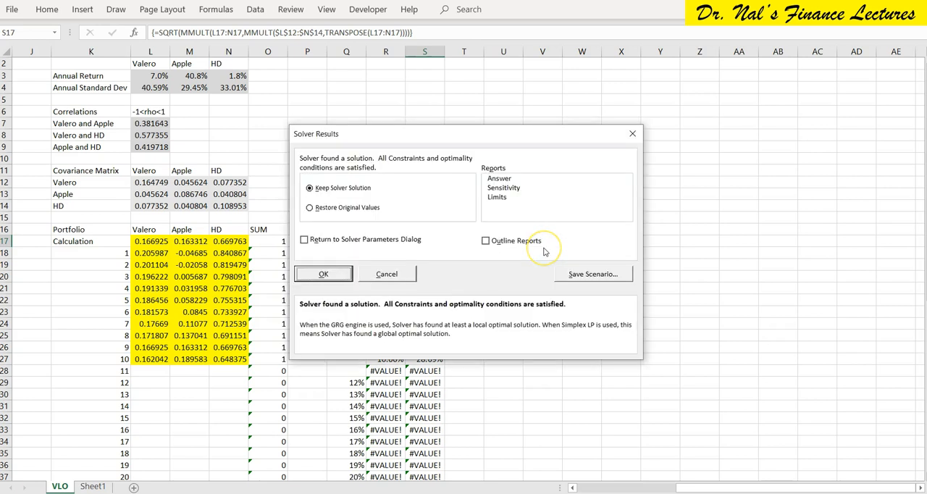
key("Return")
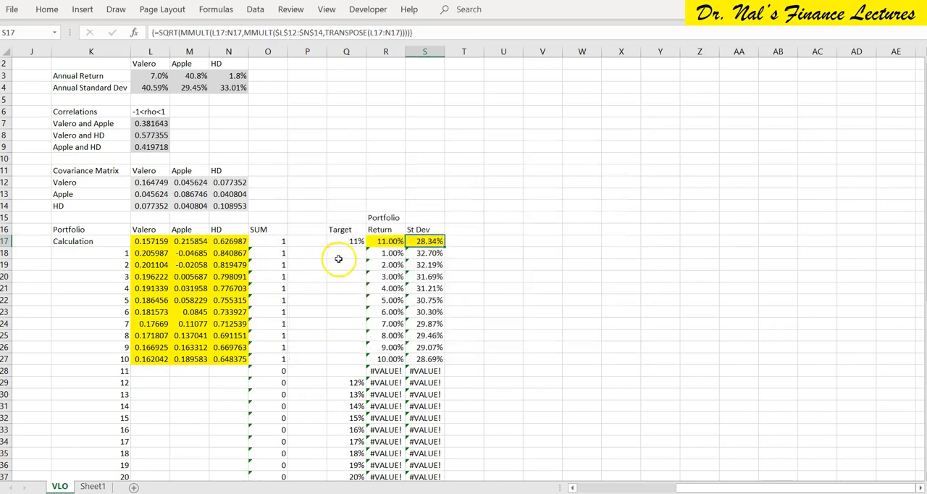
Copy the Calculation row's Valero, Apple and HD weights in L17:N17 to portfolio 11 at L28:N28.
left_click_drag(146, 241, 228, 242)
key("ctrl+c")
key("Down")
key("Down")
key("Down")
key("Down")
key("Down")
key("Down")
key("Down")
key("Down")
key("Down")
key("Down")
key("Down")
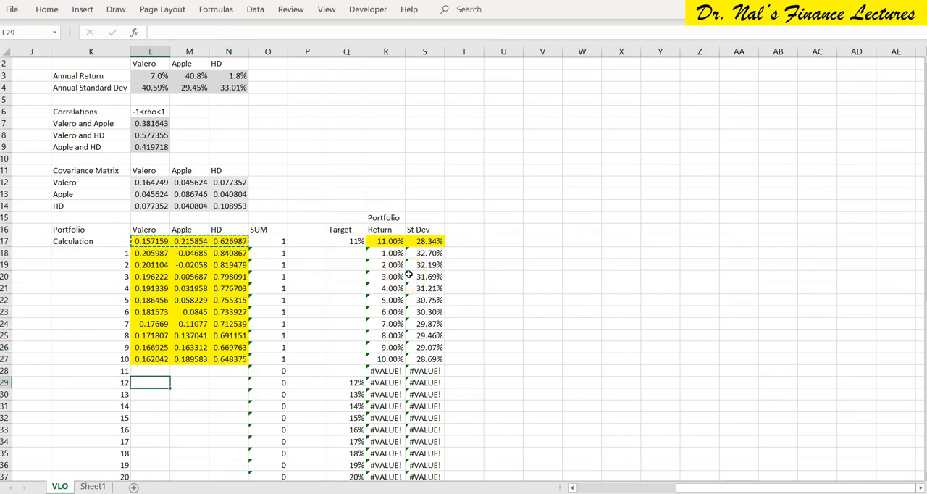
key("ctrl+v")
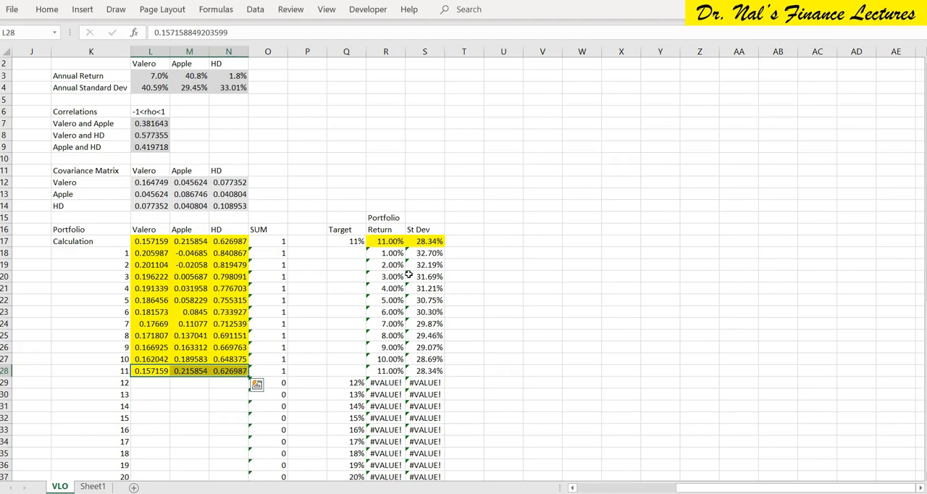
Move portfolio 12's 12% target from Q29 to the Calculation row's target cell Q17.
scroll(514, 327, "down", 3)
scroll(516, 329, "down", 1)
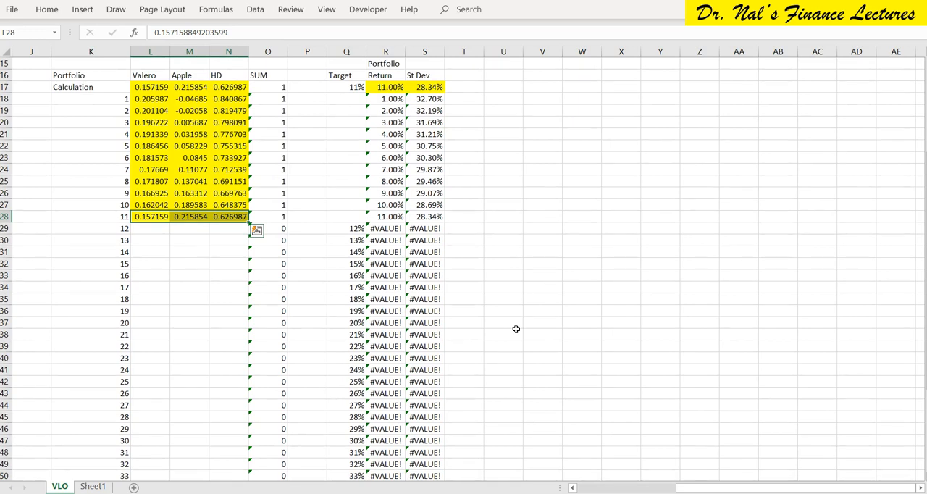
left_click(351, 228)
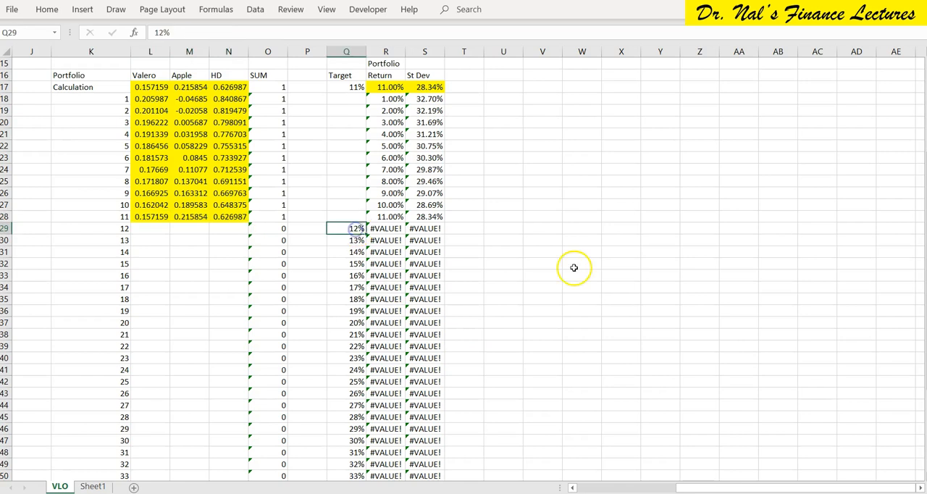
key("Up")
key("Up")
key("Up")
key("Up")
key("Up")
key("Up")
key("Up")
key("Up")
key("Up")
key("Up")
key("Up")
key("Up")
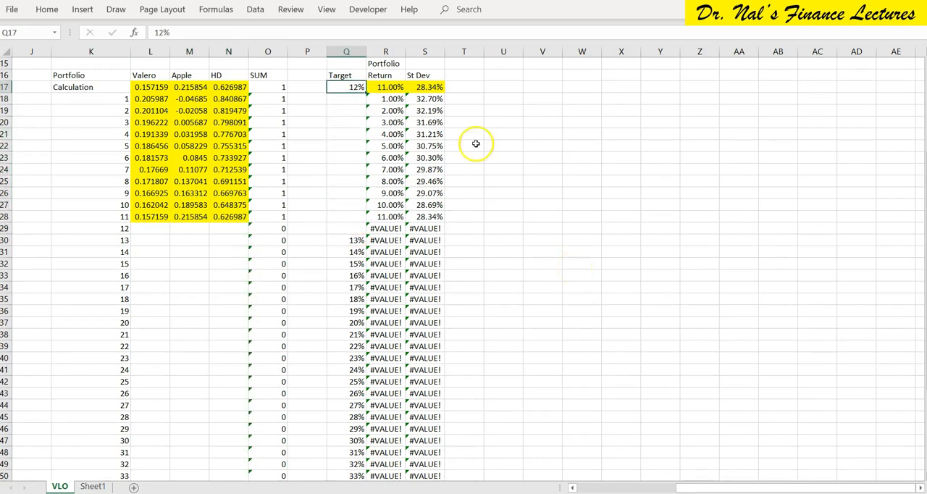
Run Macro10 from S17 for the 12% target, keep the solution, and copy the weights in L17:N17 to portfolio 12 at L29:N29.
left_click(430, 86)
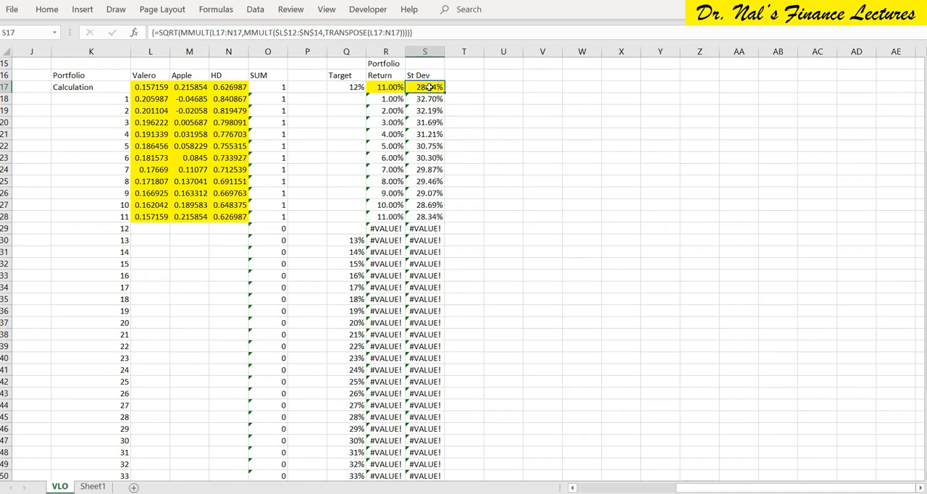
key("Return")
key("Left")
key("Left")
key("Left")
key("Left")
key("Left")
key("shift+Left")
key("shift+Left")
key("ctrl+c")
key("Down")
key("Down")
key("Down")
key("Down")
key("Down")
key("Down")
key("Down")
key("Down")
key("Down")
key("Down")
key("Down")
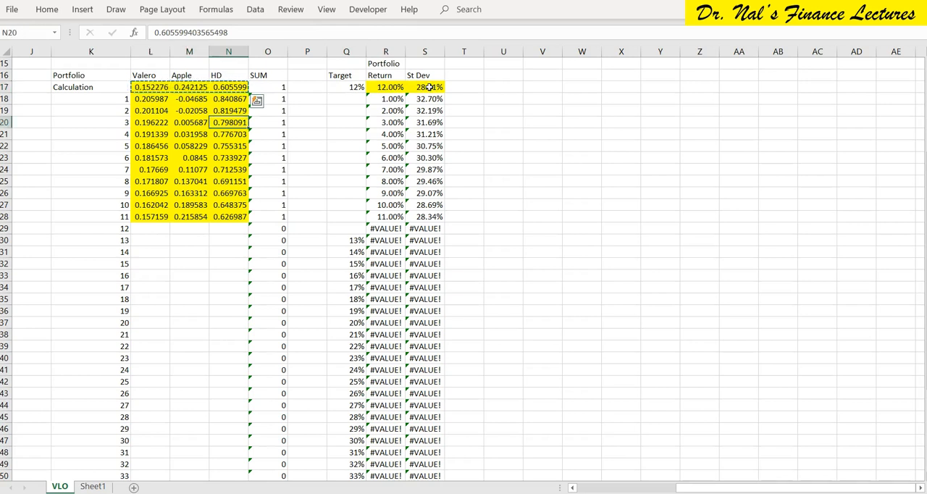
key("Left")
key("Left")
key("Down")
key("ctrl+v")
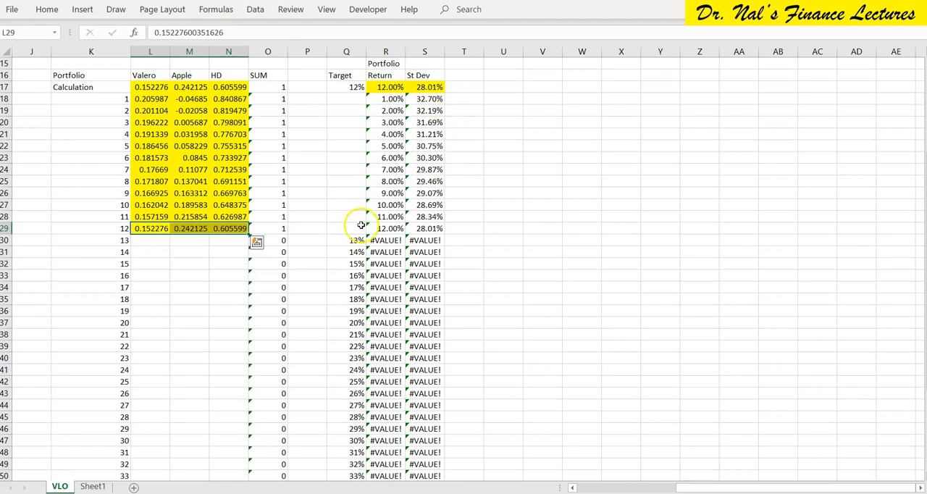
Move portfolio 13's 13% target from Q30 to the Calculation row's target cell Q17.
left_click(344, 241)
key("ctrl+c")
key("Up")
key("Up")
key("Up")
key("Up")
key("Up")
key("Up")
key("Up")
key("Up")
key("Up")
key("Up")
key("Up")
key("Up")
key("Up")
key("ctrl+v")
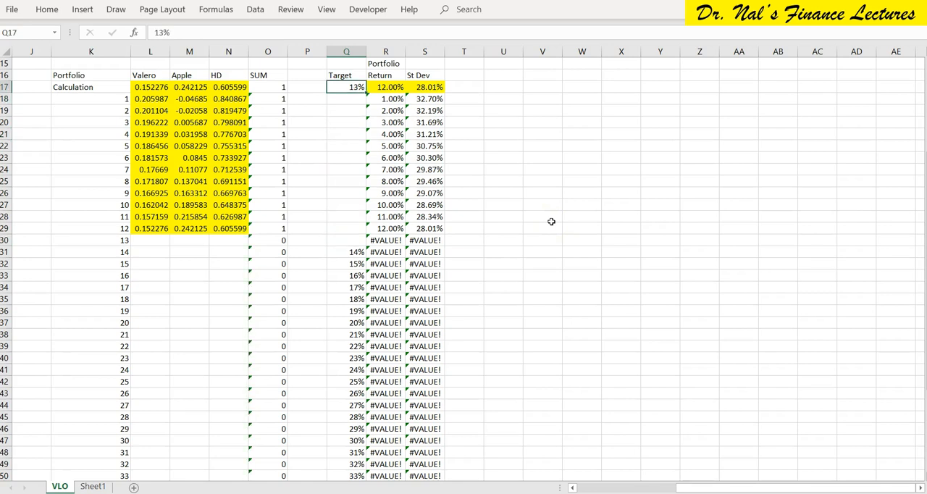
Run the recorded Macro10 from S17 for the 13% target and keep the Solver solution.
key("Right")
key("Right")
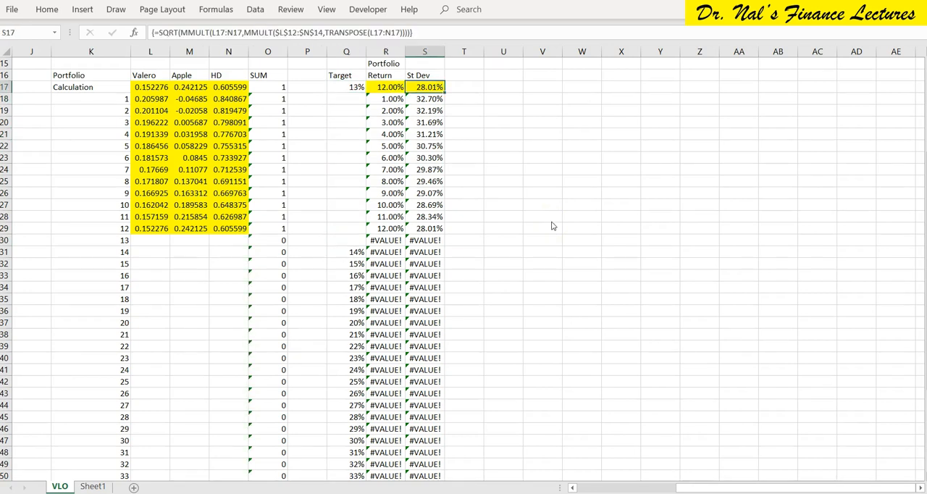
key("Return")
Copy the Calculation row's Valero, Apple and HD weights in L17:N17 to portfolio 13 at L30:N30.
key("Left")
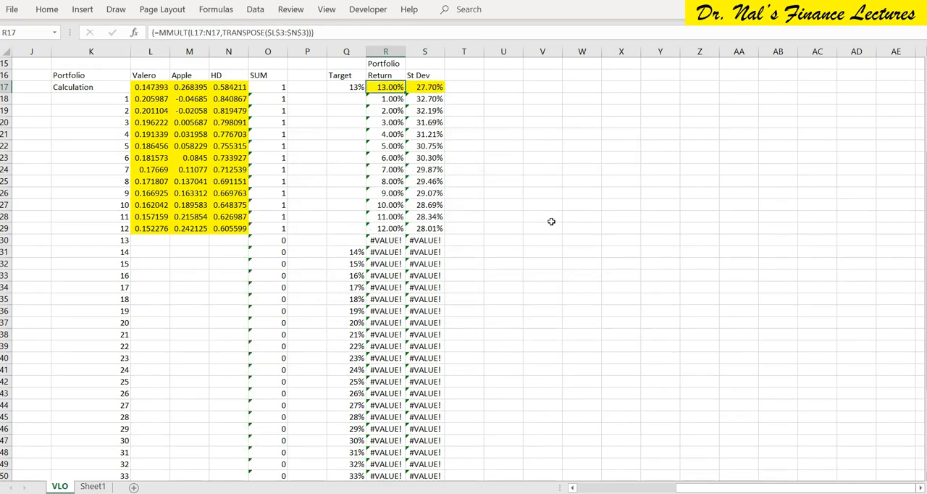
key("Left")
key("Left")
key("Left")
key("Left")
key("Left")
key("Left")
key("shift+Right")
key("shift+Right")
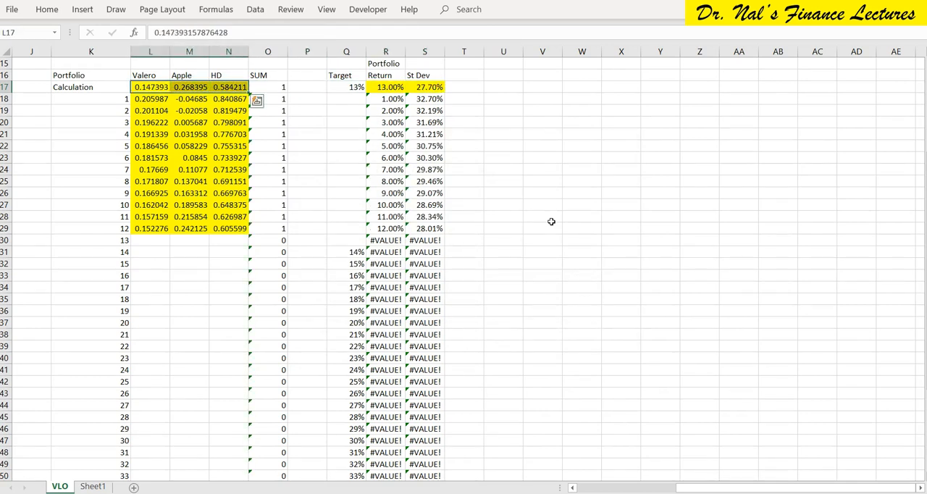
key("ctrl+c")
key("Down")
key("Down")
key("Down")
key("Down")
key("Down")
key("Down")
key("Down")
key("Down")
key("Down")
key("Down")
key("Down")
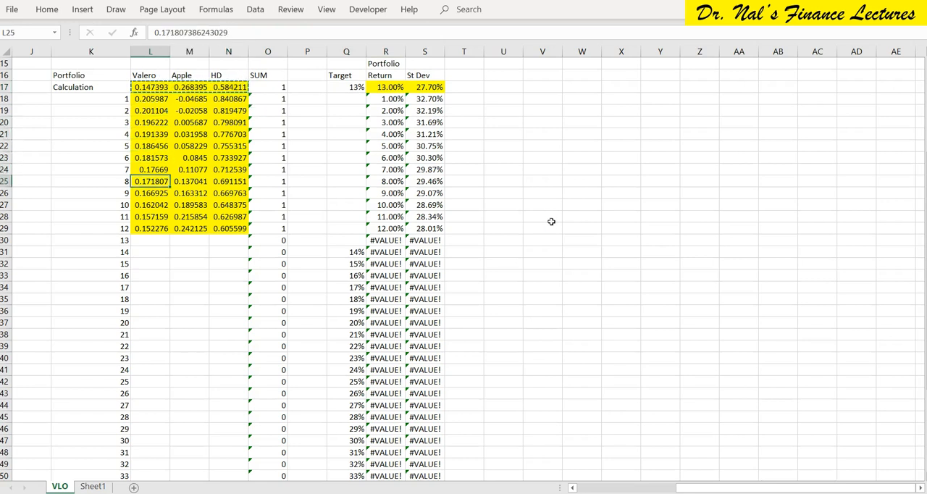
key("Down")
key("Down")
key("ctrl+v")
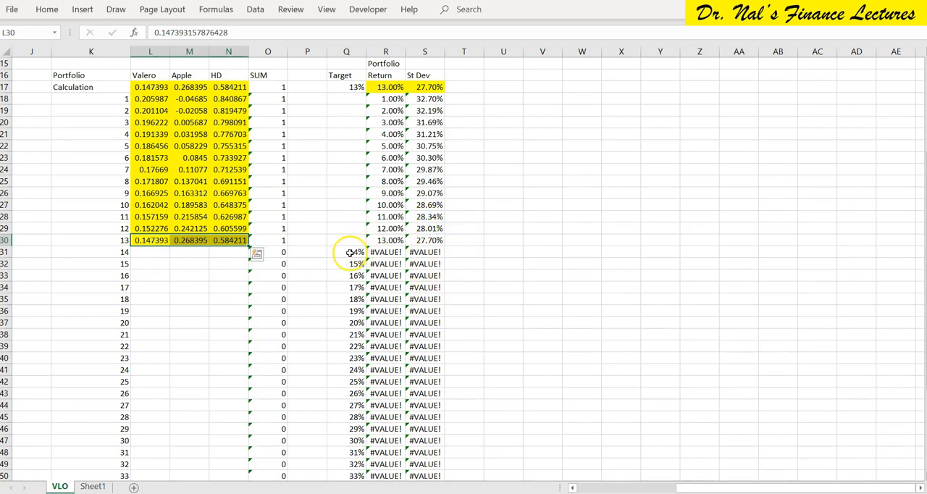
Move portfolio 14's 14% target from Q31 to the Calculation row's target cell Q17.
left_click(429, 202)
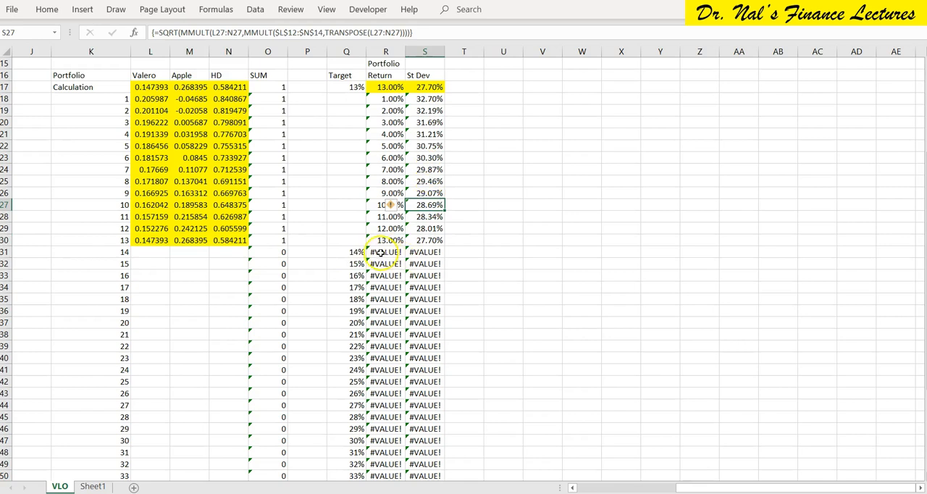
left_click(379, 252)
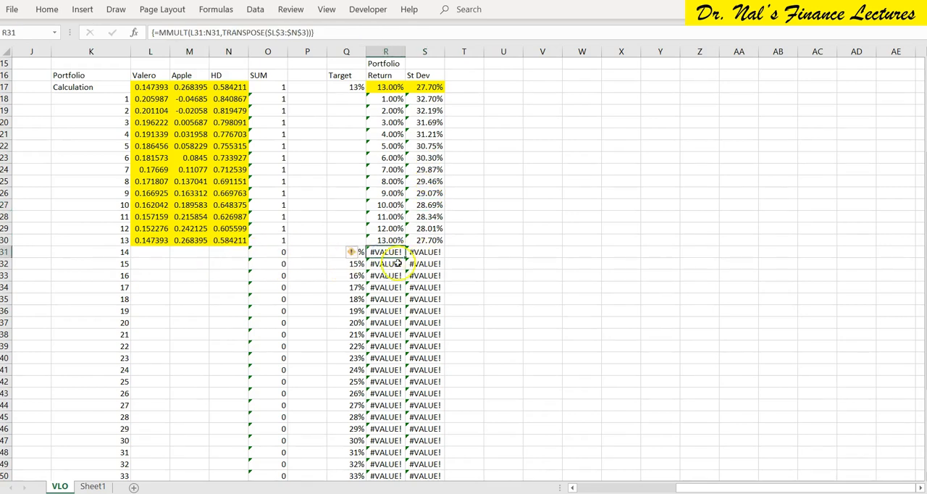
left_click(331, 250)
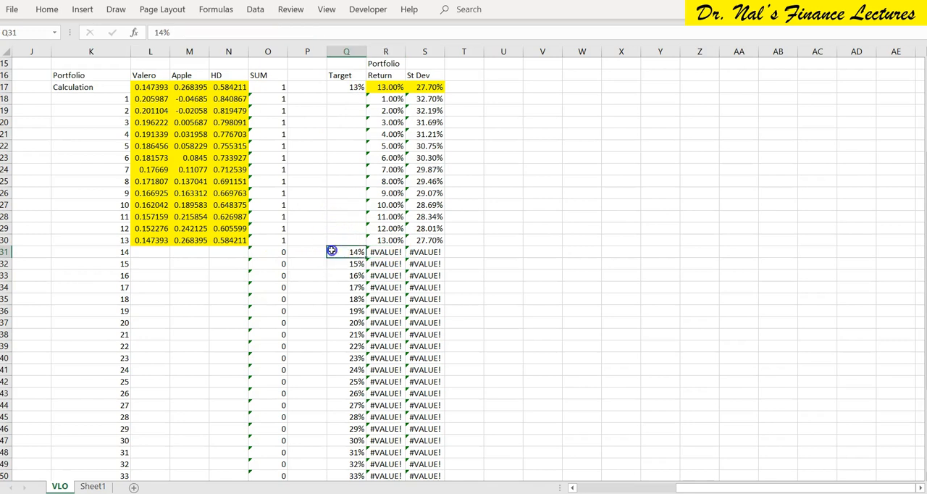
key("Up")
key("Up")
key("Up")
key("Up")
key("Up")
key("Up")
key("Up")
key("Up")
key("Up")
key("Up")
key("Up")
key("Up")
key("Up")
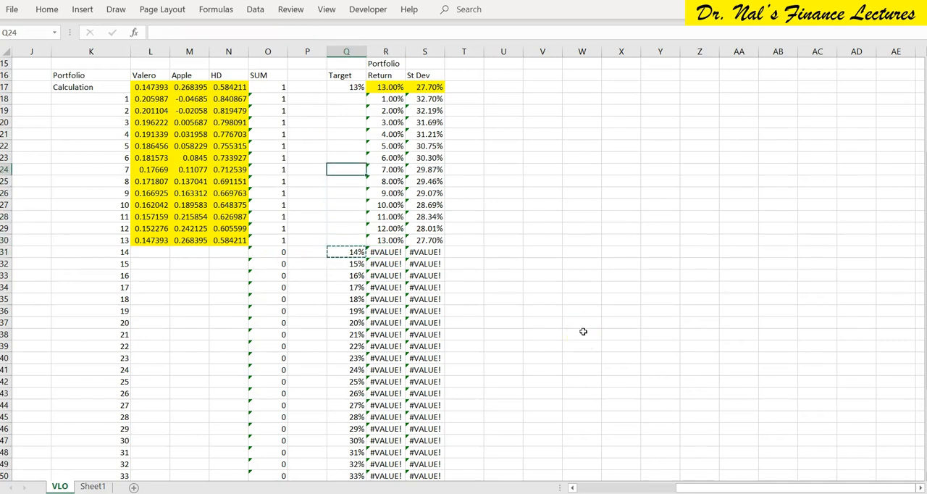
key("Up")
key("ctrl+v")
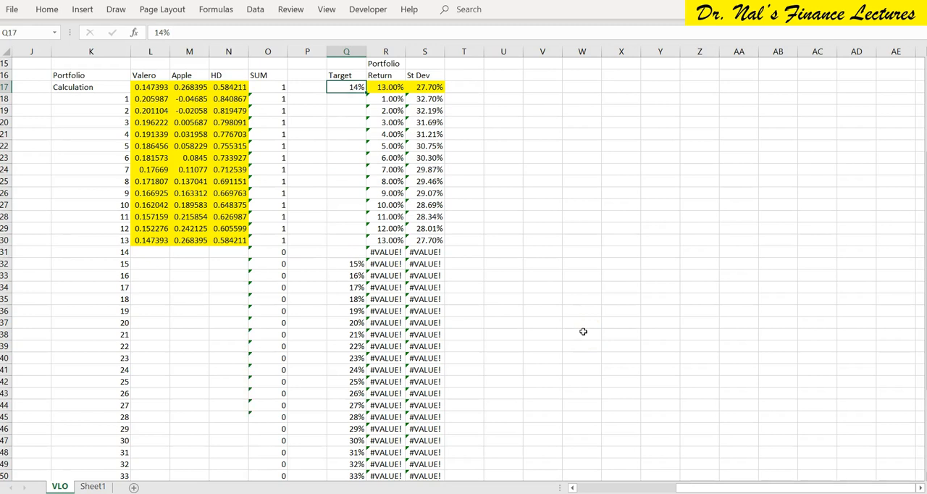
Run the recorded Macro10 from S17 for the 14% target and keep the Solver solution.
left_click(432, 87)
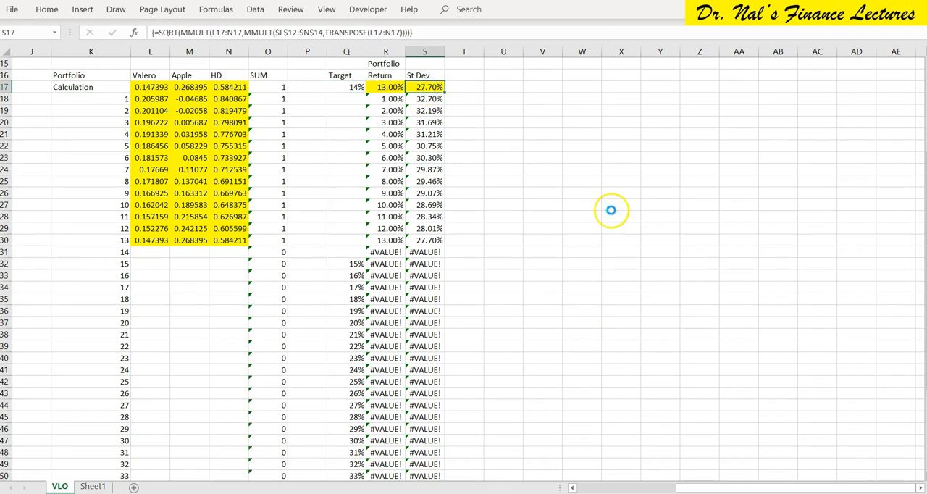
key("Return")
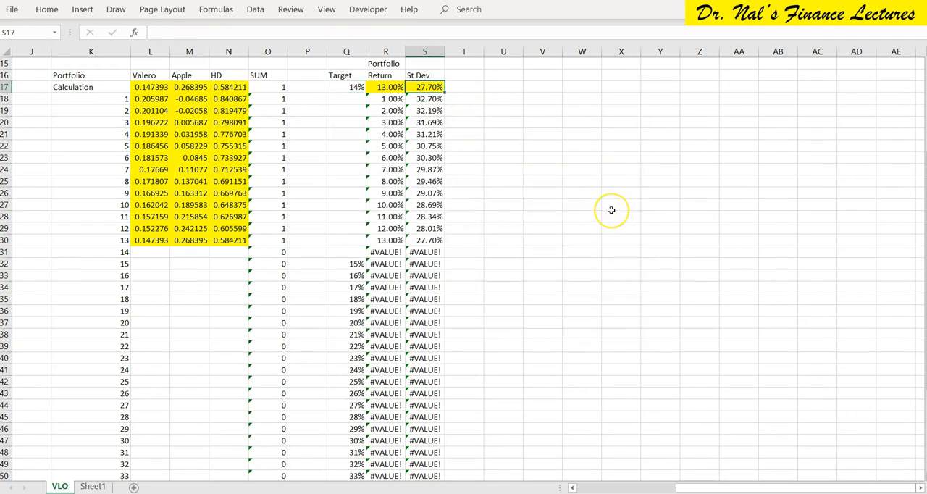
Copy the Calculation row's Valero, Apple and HD weights in L17:N17 to portfolio 14 at L31:N31.
key("Left")
key("Left")
key("Left")
key("Left")
key("Left")
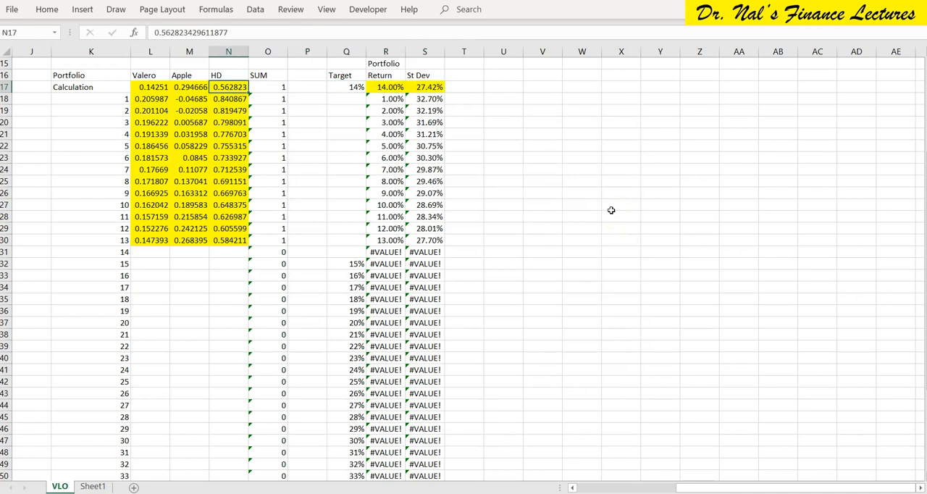
key("shift+Left")
key("shift+Left")
key("ctrl+c")
key("Down")
key("Down")
key("Down")
key("Down")
key("Down")
key("Down")
key("Down")
key("Down")
key("Down")
key("Down")
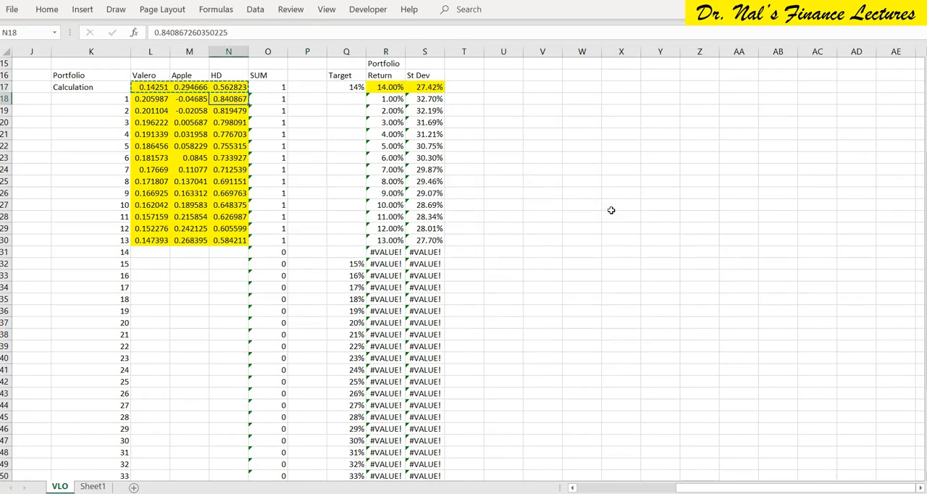
key("Down")
key("Down")
key("Down")
key("Down")
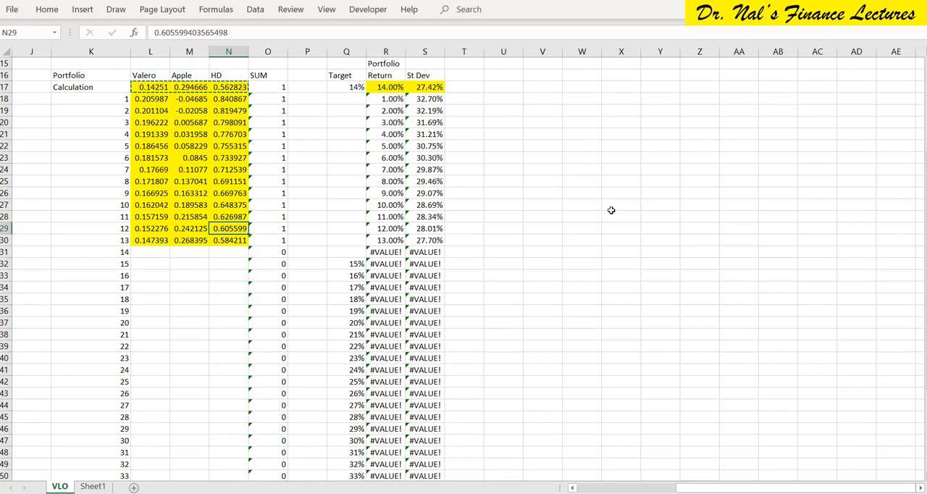
key("Left")
key("Left")
key("ctrl+v")
Move portfolio 15's 15% target from Q32 to the Calculation row's target cell Q17.
key("Right")
key("Right")
key("Right")
key("Right")
key("Right")
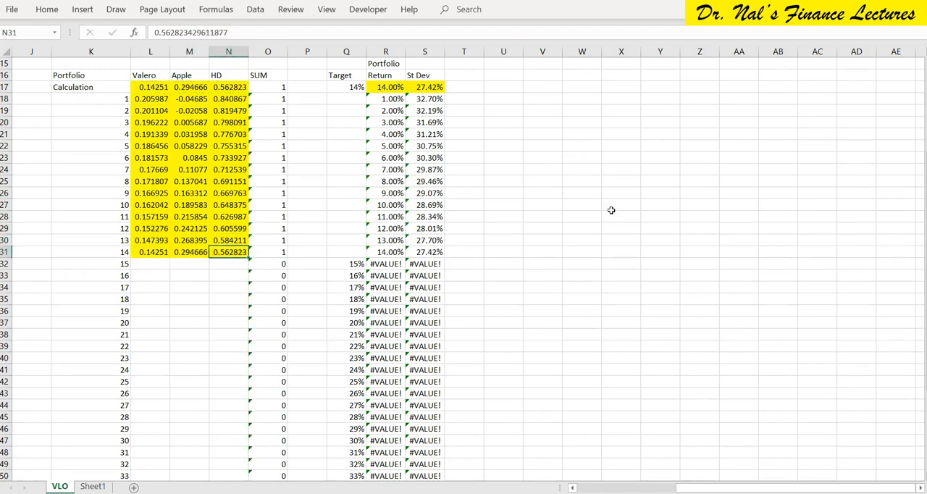
key("Down")
key("Up")
key("Up")
key("Up")
key("Up")
key("Up")
key("Up")
key("Up")
key("Up")
key("Up")
key("Up")
key("Up")
key("Up")
key("Up")
key("Up")
key("Up")
Run the recorded Macro10 from S17 for the 15% target and keep the Solver solution.
key("Right")
key("Right")
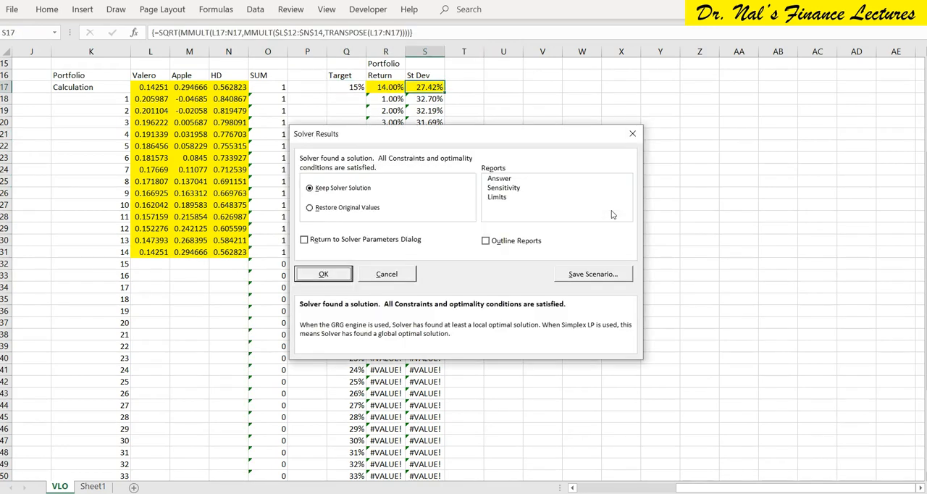
key("Return")
Copy the Calculation row's Valero, Apple and HD weights in L17:N17 to portfolio 15 at L32:N32.
key("Left")
key("Left")
key("Left")
key("Left")
key("Left")
key("Left")
key("Left")
key("shift+Right")
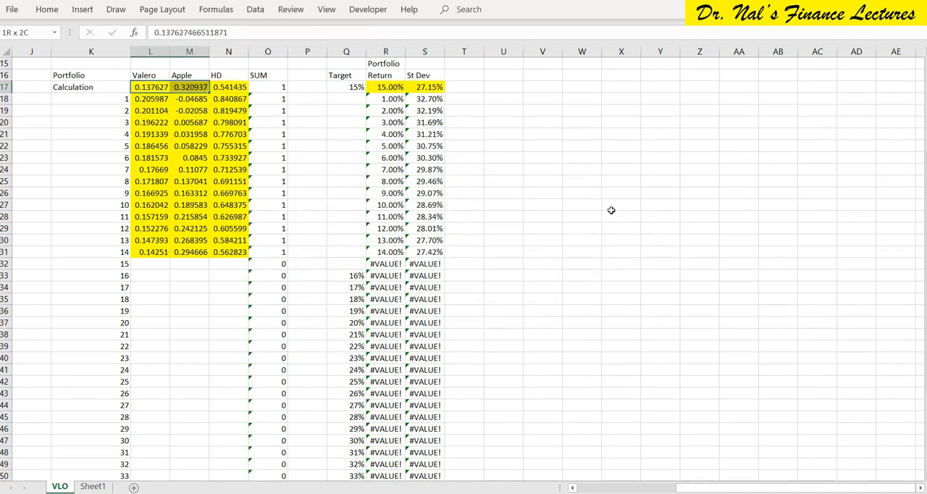
key("shift+Right")
key("ctrl+c")
key("Down")
key("Down")
key("Down")
key("Down")
key("Down")
key("Down")
key("Down")
key("Down")
key("Down")
key("Down")
key("Down")
key("Down")
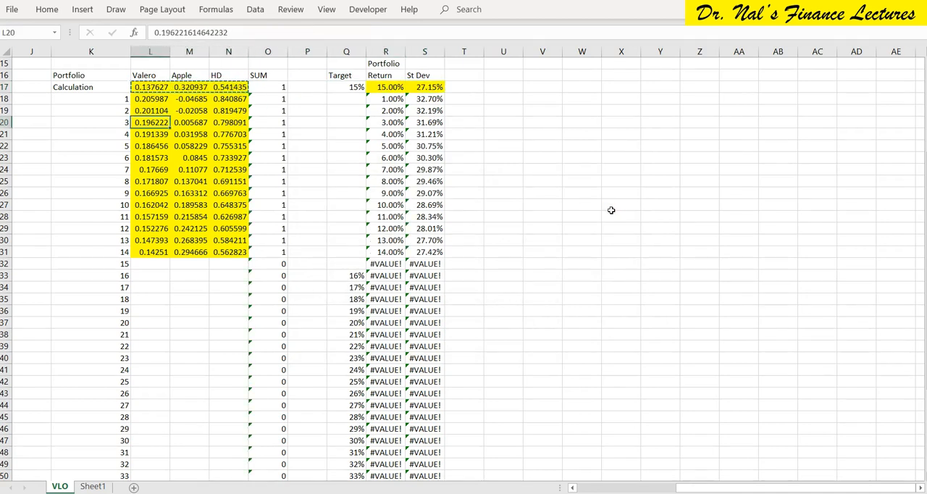
key("Down")
key("Down")
key("Down")
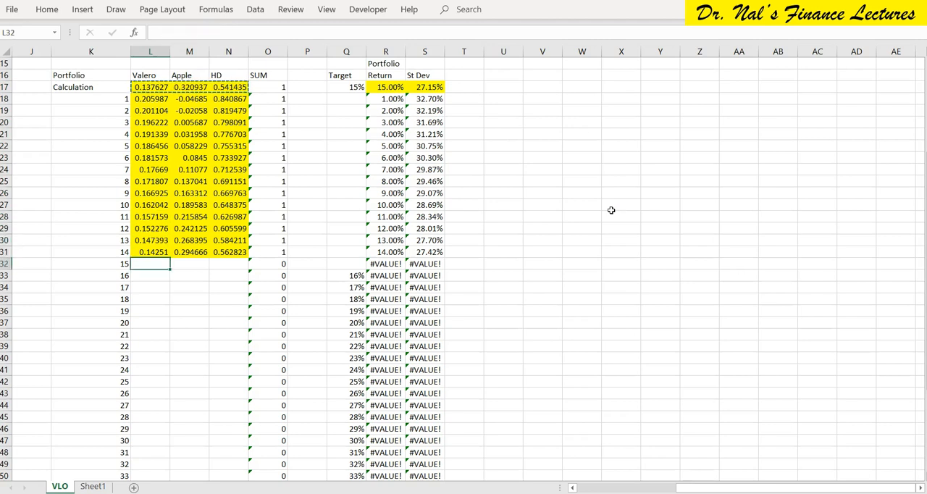
key("ctrl+v")
Move portfolio 16's 16% target from Q33 to the Calculation row's target cell Q17.
key("Right")
key("Right")
key("Right")
key("Right")
key("Right")
key("Down")
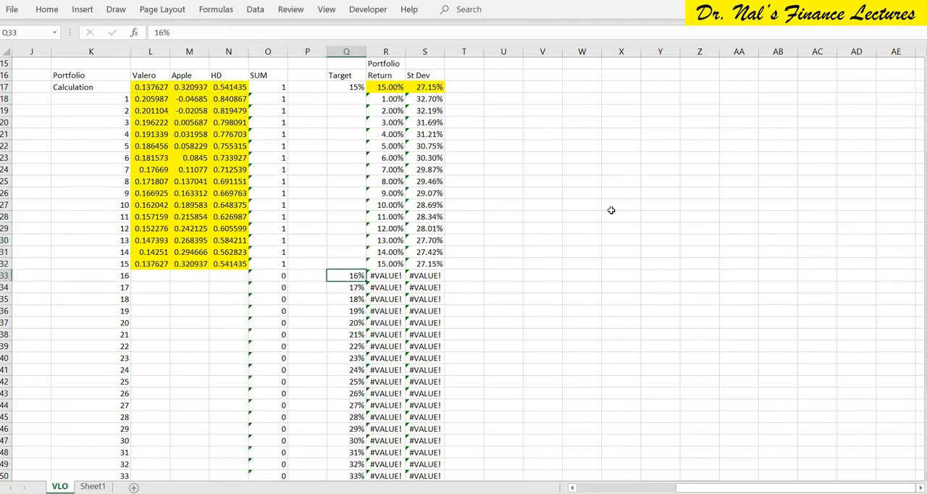
key("ctrl+c")
key("Up")
key("Up")
key("Up")
key("Up")
key("Up")
key("Up")
key("Up")
key("Up")
key("Up")
key("Up")
key("Up")
key("Up")
key("Up")
key("Up")
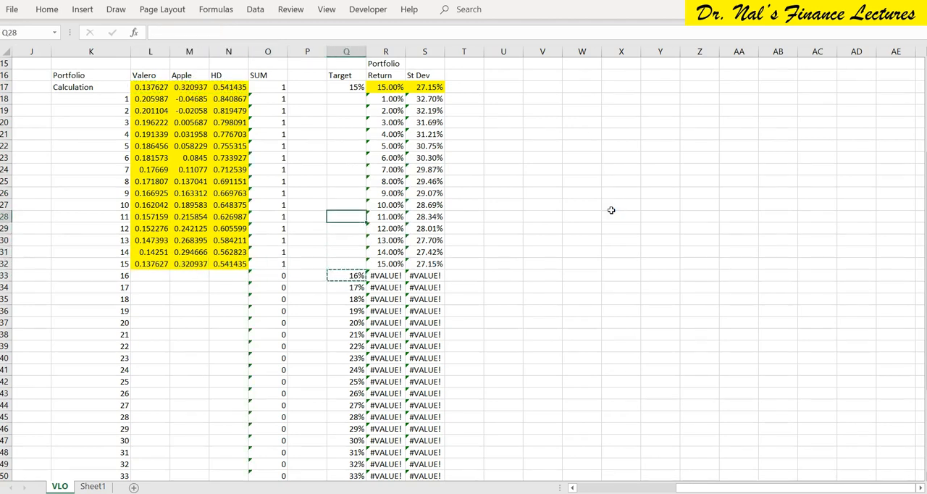
key("Up")
key("Up")
Run the recorded Macro10 from S17 for the 16% target and keep the Solver solution.
key("Right")
key("Right")
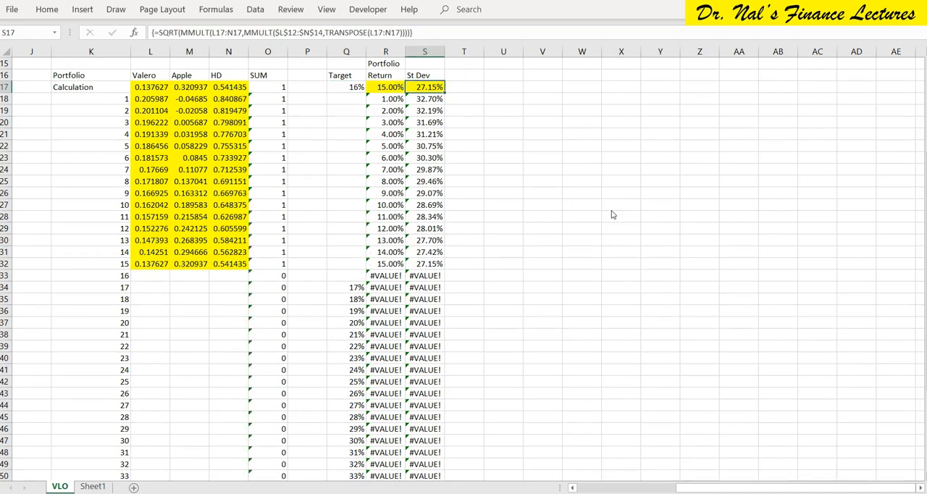
key("Return")
Try to cut the Calculation row's weights in L17:N17 and paste them to portfolio 16 at L33:N33.
key("Left")
key("Left")
key("Left")
key("Left")
key("Left")
key("Left")
key("Left")
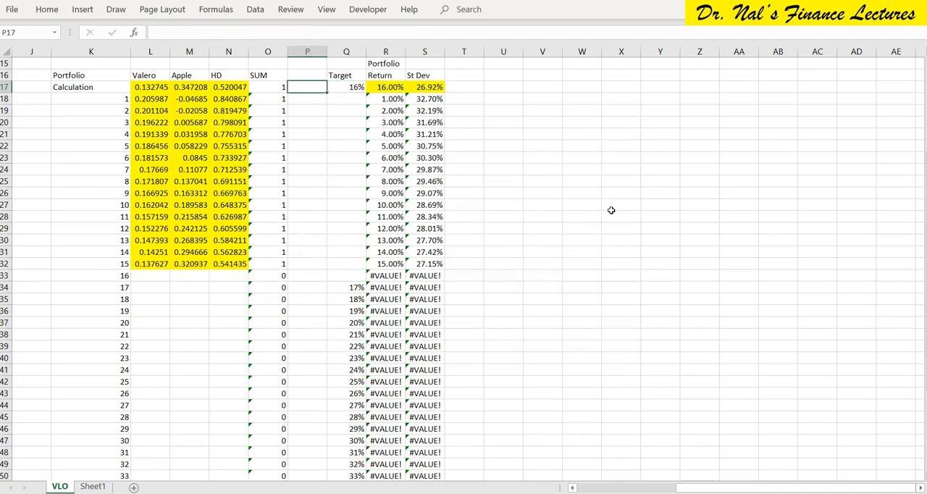
key("shift+Right")
key("shift+Right")
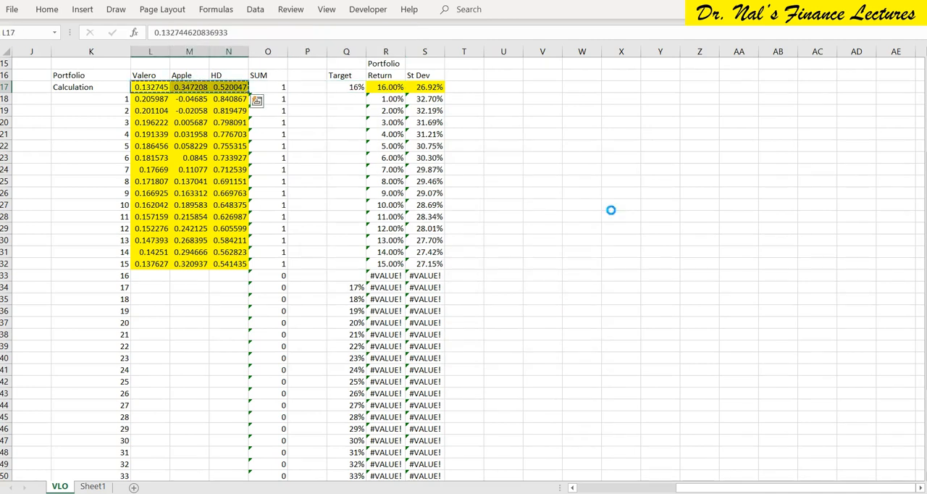
key("Down")
key("Down")
key("Down")
key("Down")
key("Down")
key("Down")
key("Down")
key("Down")
key("Down")
key("Down")
key("Down")
key("Down")
key("Down")
key("Down")
key("Down")
key("Down")
key("ctrl+v")
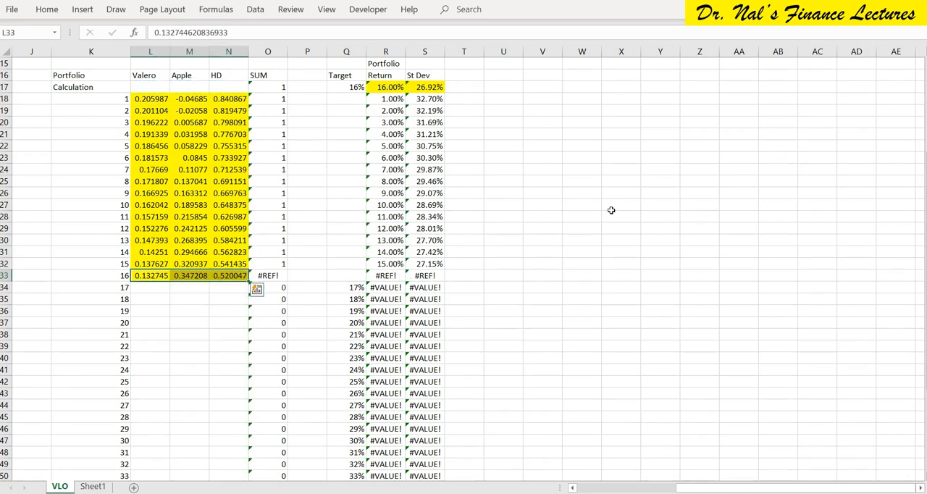
Check the SUM formulas around portfolio 16 and undo the move of the Calculation row's weights to L33:N33.
scroll(226, 319, "down", 1)
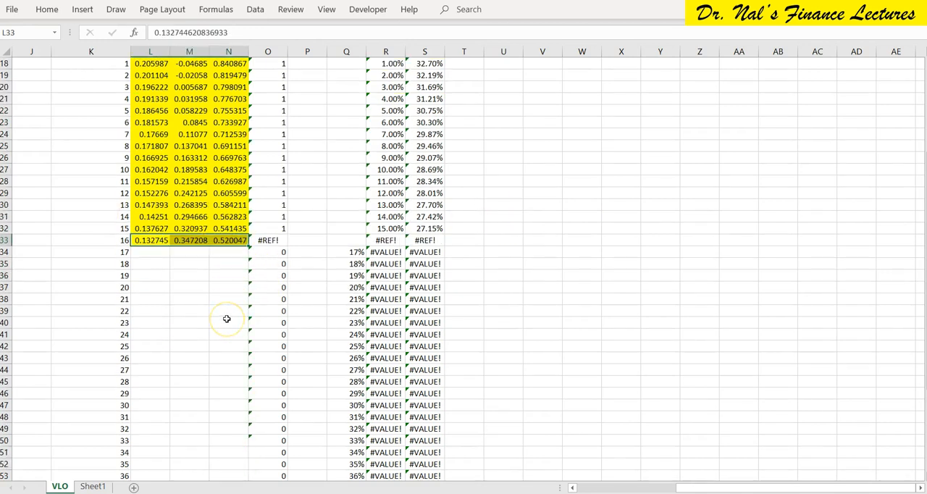
scroll(226, 319, "up", 2)
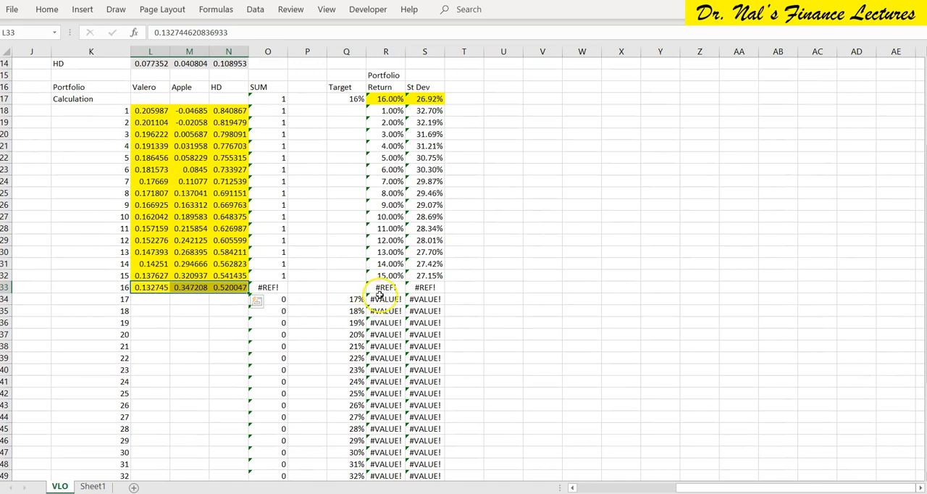
left_click(270, 275)
key("Down")
key("Down")
key("Up")
key("Up")
key("Up")
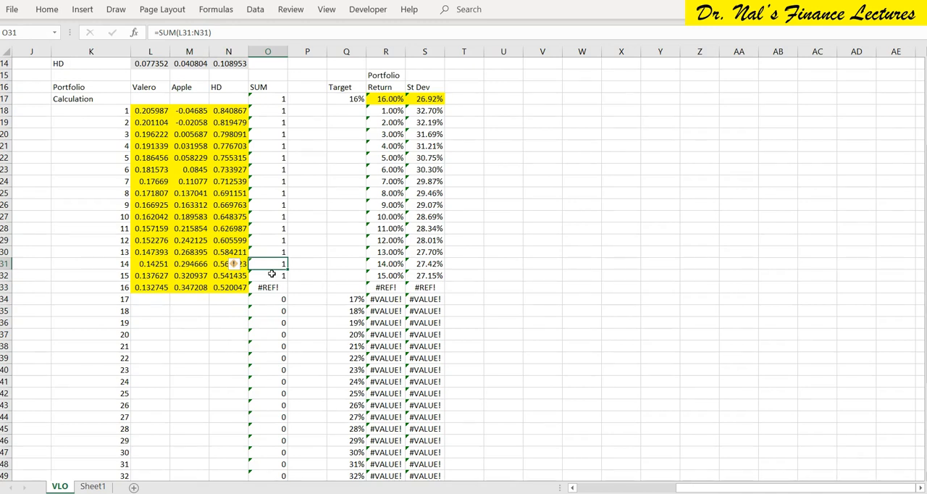
key("ctrl+z")
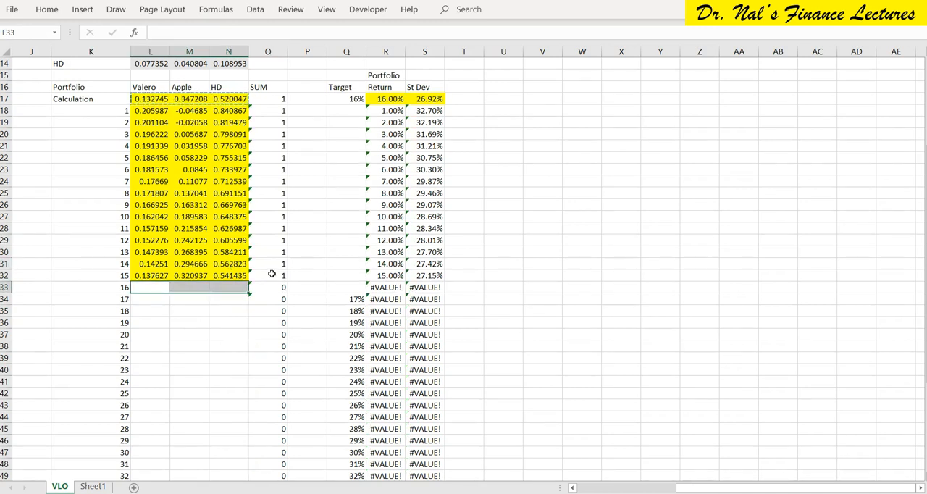
Copy the Calculation row's Valero, Apple and HD weights in L17:N17 to portfolio 16 at L33:N33.
left_click_drag(140, 97, 216, 97)
key("ctrl+v")
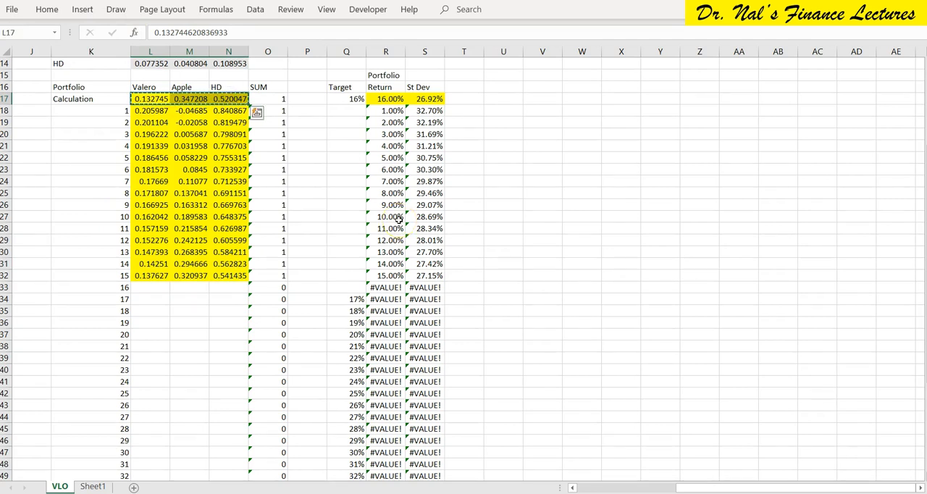
key("Down")
key("Down")
key("Down")
key("Down")
key("Down")
key("Down")
key("Down")
key("Down")
key("Down")
key("Down")
key("Down")
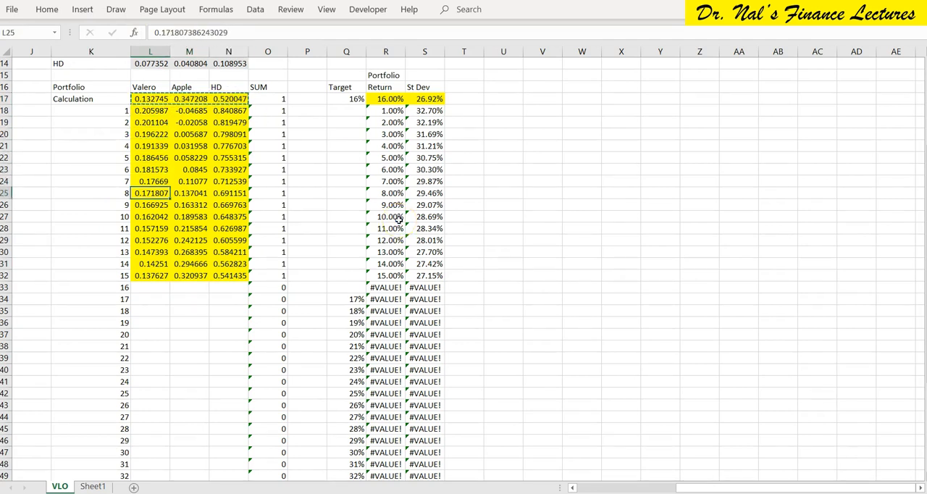
key("Down")
key("Down")
key("Down")
key("Down")
key("Down")
key("ctrl+v")
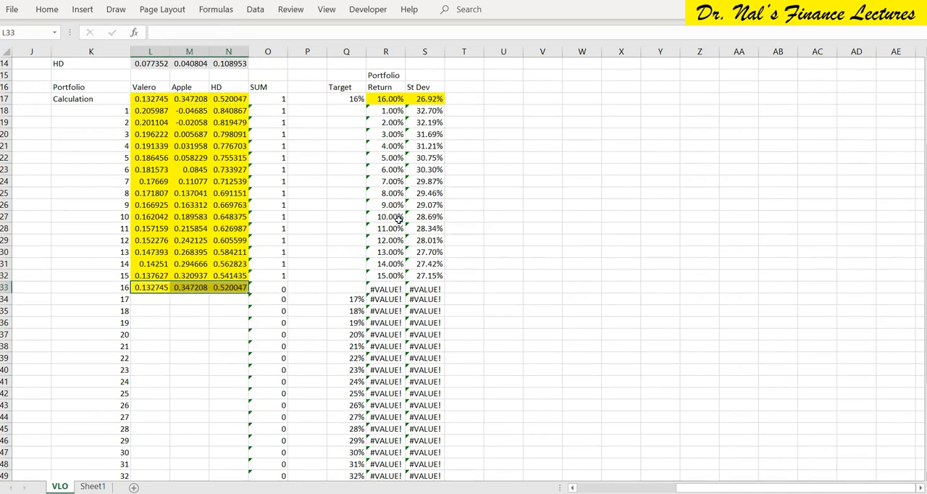
Move portfolio 17's 17% target from Q34 to the Calculation row's target cell Q17.
key("Right")
key("Right")
key("Right")
key("Right")
key("Right")
key("Down")
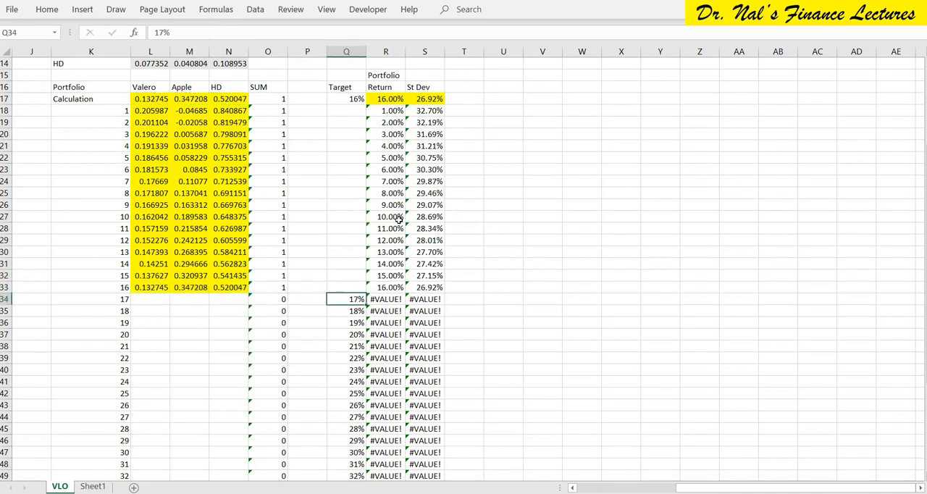
key("ctrl+c")
key("Up")
key("Up")
key("Up")
key("Up")
key("Up")
key("Up")
key("Up")
key("Up")
key("Up")
key("Up")
key("Up")
key("Up")
key("Up")
key("Up")
key("Up")
key("Up")
key("Up")
key("Up")
key("Up")
key("Up")
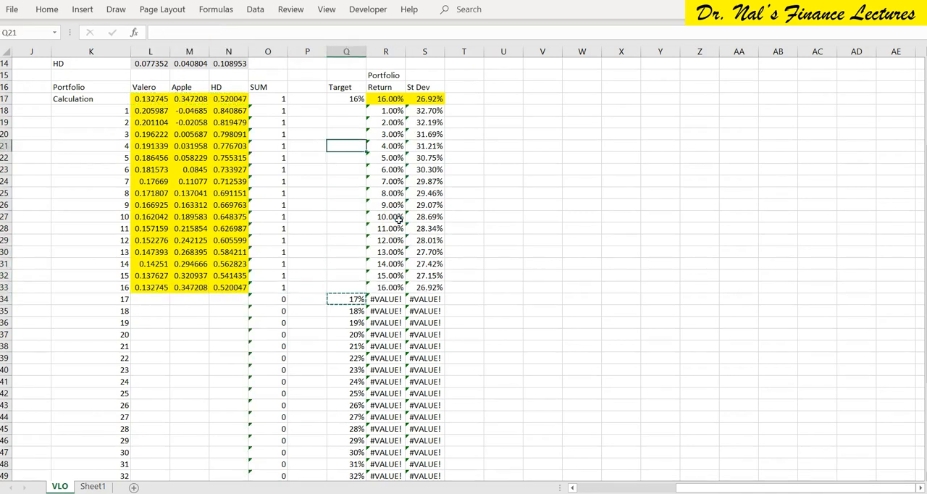
key("Down")
key("Down")
key("Down")
key("Down")
key("ctrl+v")
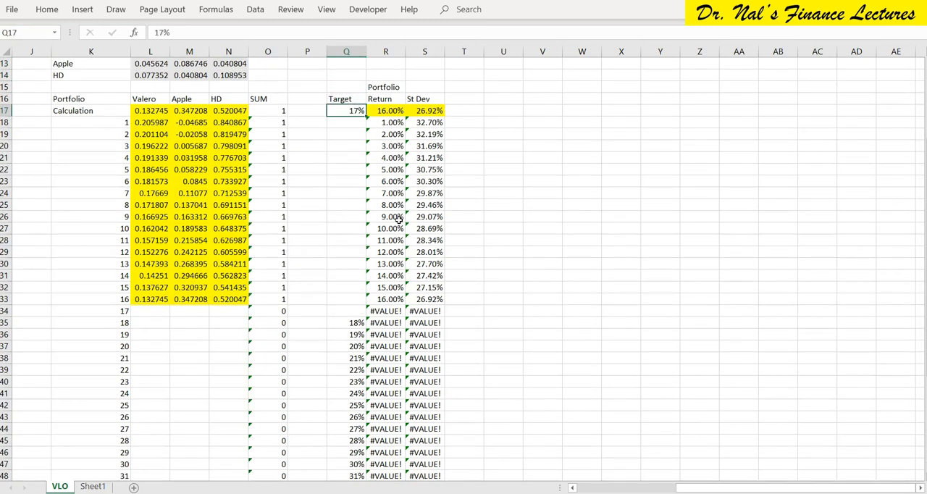
Run the recorded Macro10 from S17 for the 17% target and keep the Solver solution.
key("Right")
key("Right")
key("Return")
Copy the Calculation row's Valero, Apple and HD weights in L17:N17 to portfolio 17 at L34:N34.
key("Left")
key("Left")
key("Left")
key("Right")
key("Right")
key("Left")
key("Left")
key("Left")
key("Left")
key("Left")
key("Left")
key("shift+Right")
key("shift+Right")
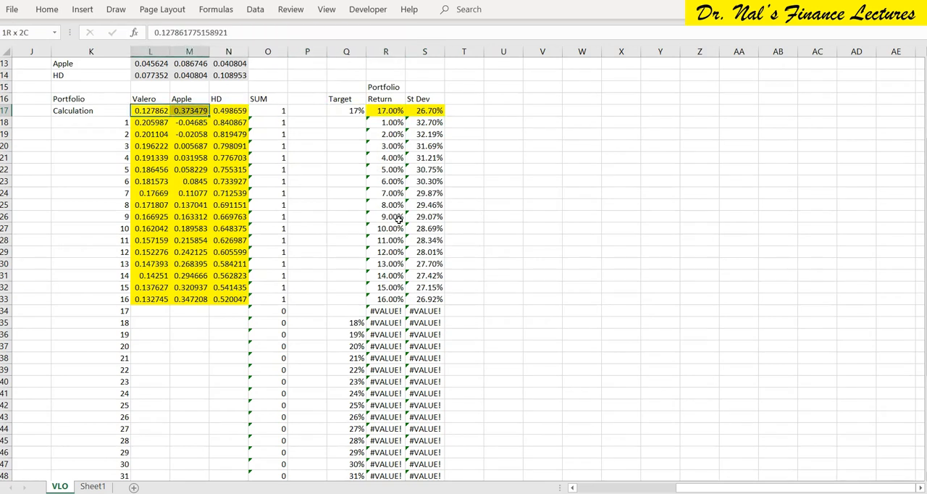
key("ctrl+c")
key("Down")
key("Down")
key("Down")
key("Down")
key("Down")
key("Down")
key("Down")
key("Down")
key("Down")
key("Down")
key("Down")
key("Down")
key("Down")
key("Down")
key("Down")
key("Down")
key("Down")
key("Return")
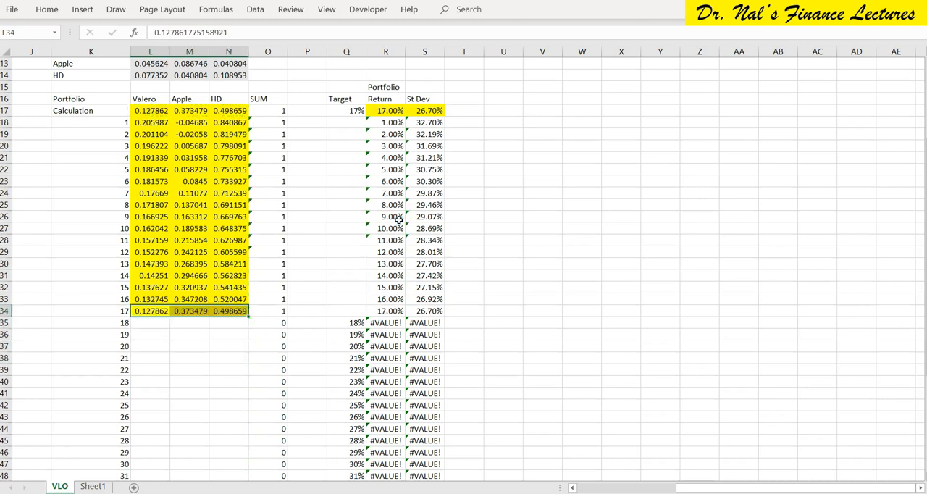
Move portfolio 18's 18% target from Q35 to the Calculation row's target cell Q17.
key("Right")
key("Right")
key("Right")
key("Right")
key("Right")
key("Down")
key("Up")
key("Up")
key("Up")
key("Up")
key("Up")
key("Up")
key("Up")
key("Up")
key("Up")
key("Up")
key("Up")
key("Up")
key("Up")
key("Up")
key("Up")
key("Up")
key("Up")
key("Up")
key("Up")
key("Down")
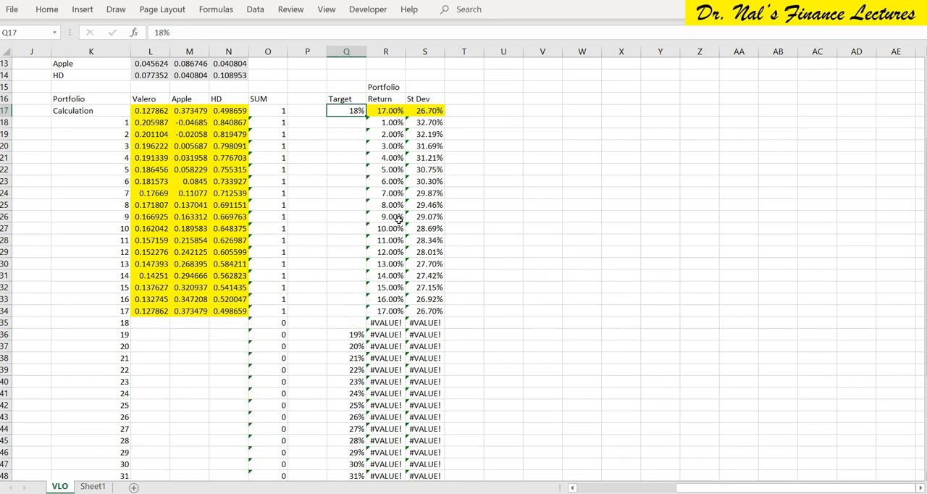
Run the recorded Macro10 from S17 for the 18% target and keep the Solver solution.
key("Right")
key("Right")
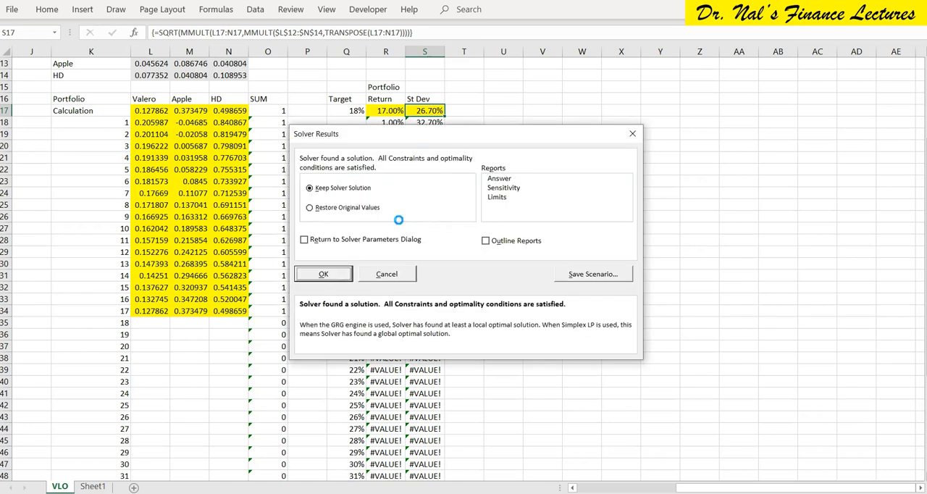
key("Return")
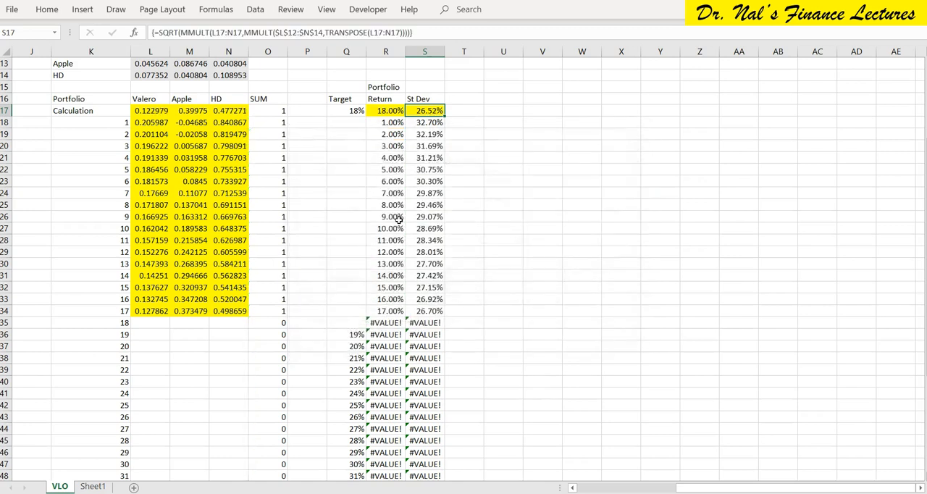
Copy the Calculation row's Valero, Apple and HD weights in L17:N17 to portfolio 18 at L35:N35.
key("Left")
key("Left")
key("Left")
key("Left")
key("Left")
key("Left")
key("Left")
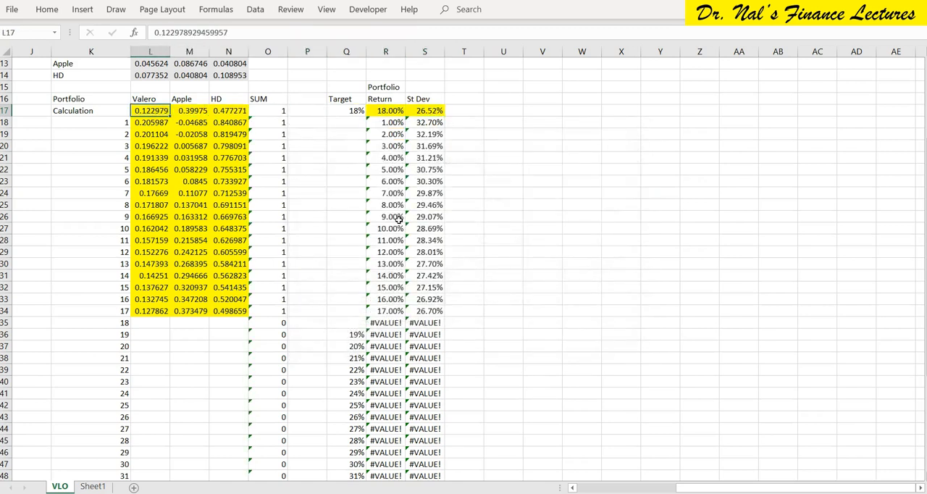
key("shift+Right")
key("shift+Right")
key("ctrl+c")
key("Down")
key("Down")
key("Down")
key("Down")
key("Down")
key("Down")
key("Down")
key("Down")
key("Down")
key("Down")
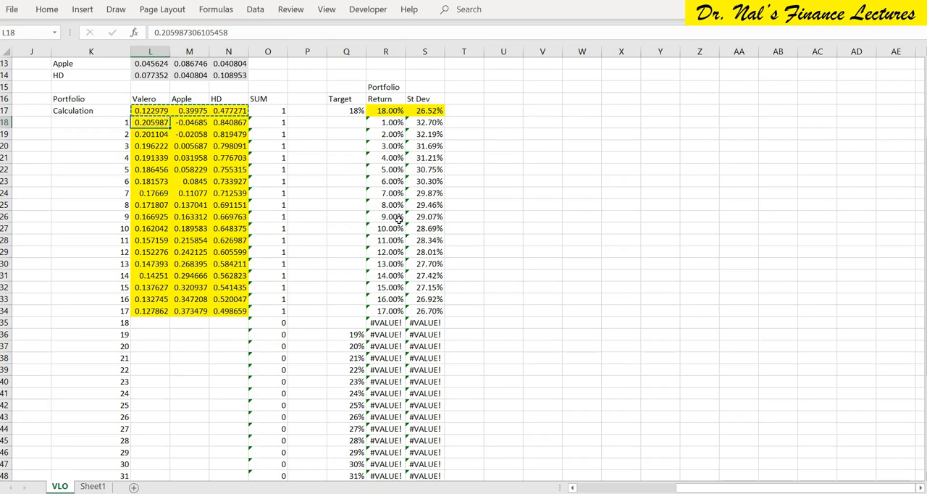
key("Down")
key("Down")
key("Down")
key("Down")
key("Down")
key("Down")
key("Down")
key("Down")
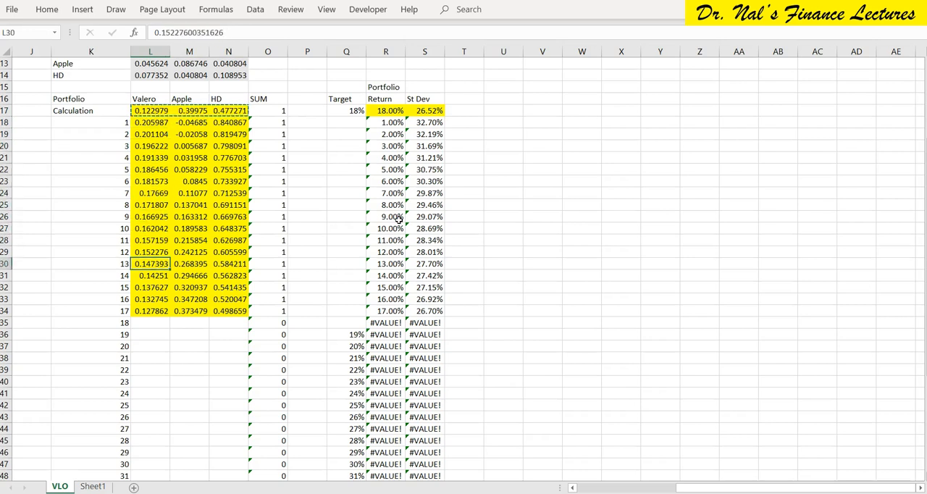
key("Return")
Move portfolio 19's 19% target from Q36 to the Calculation row's target cell Q17.
key("Right")
key("Right")
key("Right")
key("Right")
key("Right")
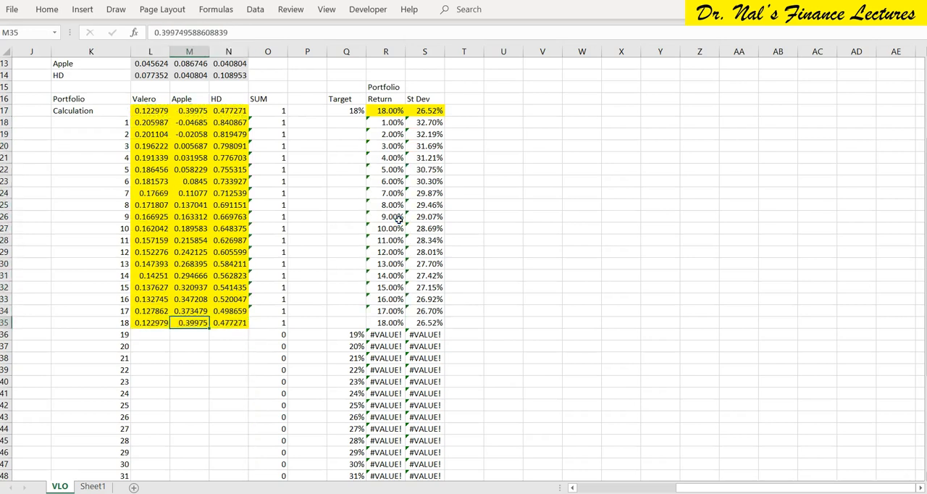
key("Down")
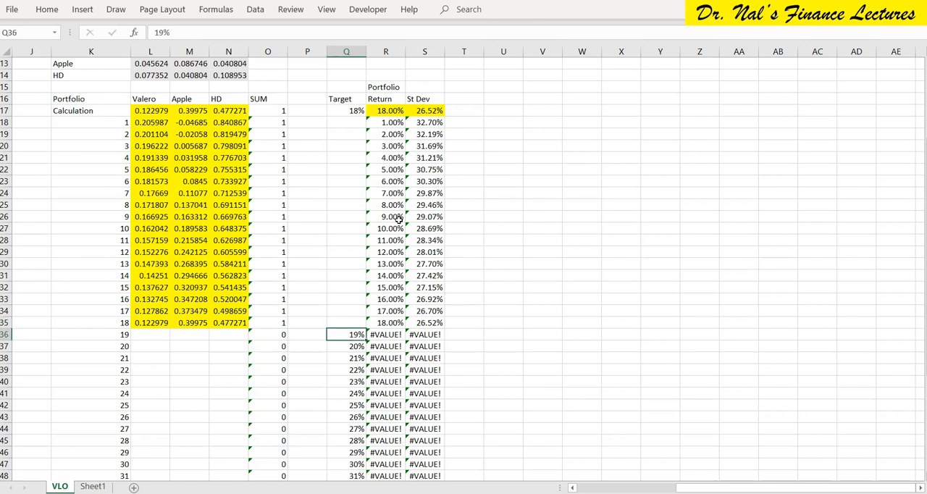
key("ctrl+c")
key("Up")
key("Up")
key("Up")
key("Up")
key("Up")
key("Up")
key("Up")
key("Up")
key("Up")
key("Up")
key("Up")
key("Up")
key("Up")
key("Up")
key("Up")
key("Up")
key("Up")
key("Up")
key("Up")
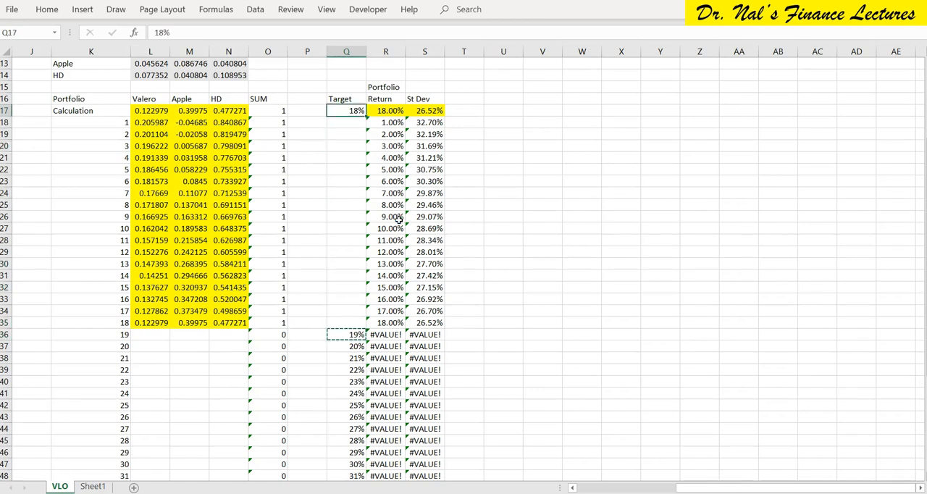
Run the recorded Macro10 from S17 for the 19% target and keep the Solver solution.
key("Right")
key("Right")
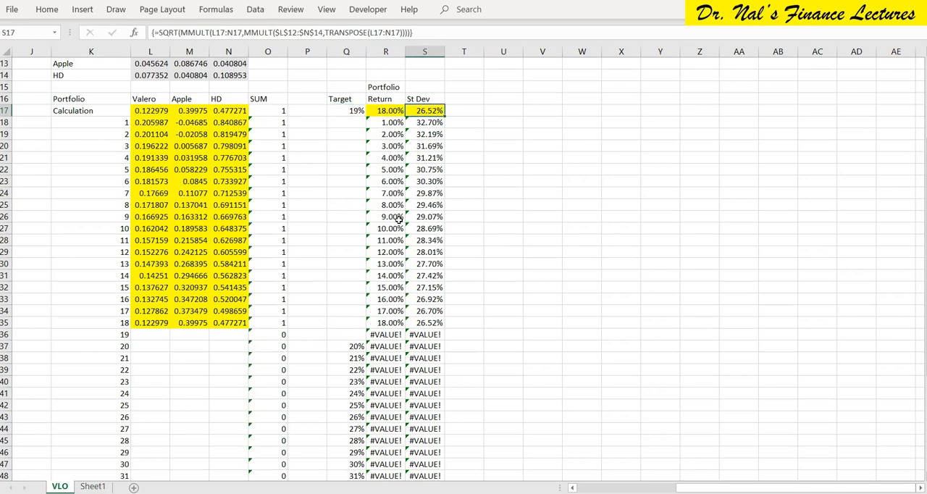
key("Return")
Copy the Calculation row's Valero, Apple and HD weights in L17:N17 to portfolio 19 at L36:N36.
key("Left")
key("Left")
key("Left")
key("Left")
key("Left")
key("Left")
key("Left")
key("shift+Right")
key("shift+Right")
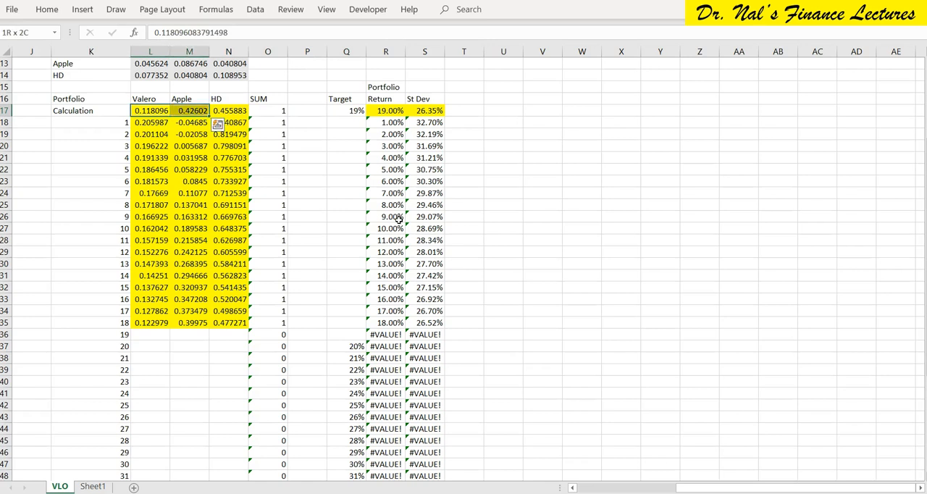
key("ctrl+Down")
key("Down")
key("Return")
Move portfolio 20's 20% target from Q37 to the Calculation row's target cell Q17.
key("Right")
key("Right")
key("Right")
key("Right")
key("Right")
key("Down")
key("Up")
key("Up")
key("ctrl+Up")
key("Up")
key("Down")
key("ctrl+v")
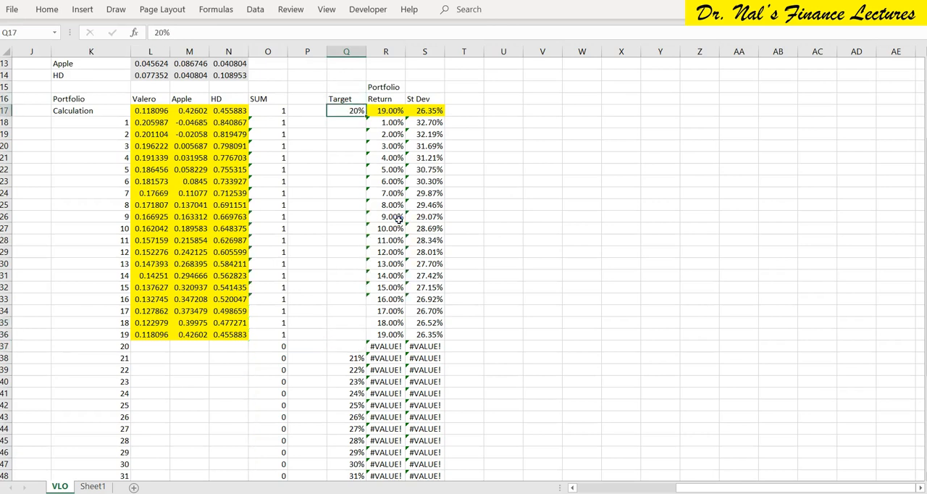
Run the recorded Macro10 from S17 for the 20% target and keep the Solver solution.
key("Right")
key("Right")
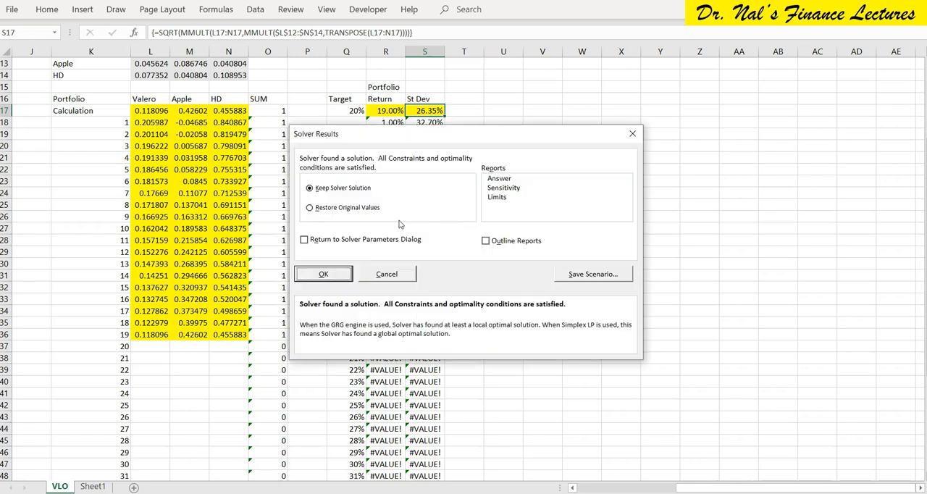
key("Return")
Copy the Calculation row's Valero, Apple and HD weights in L17:N17 to portfolio 20 at L37:N37.
key("Left")
key("Left")
key("Left")
key("Left")
key("Left")
key("Left")
key("Left")
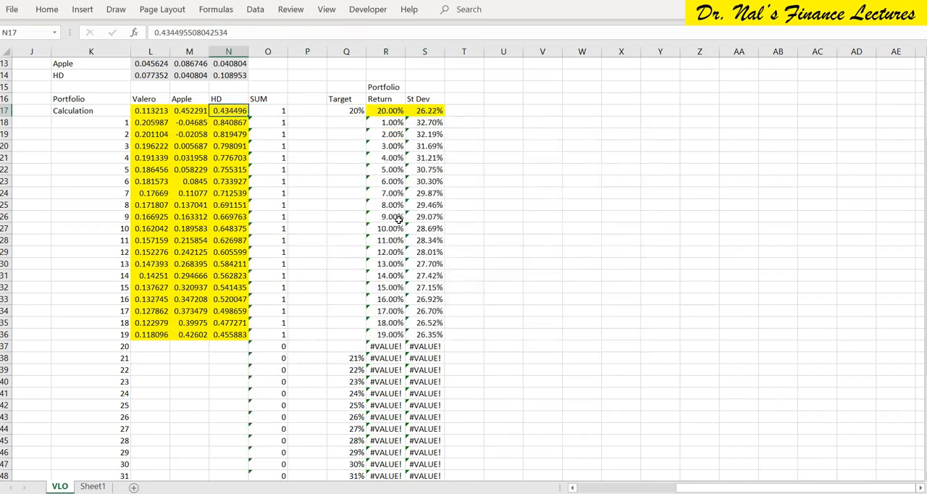
key("shift+Right")
key("shift+Right")
key("ctrl+c")
key("ctrl+Down")
key("Down")
key("ctrl+v")
Move portfolio 21's 21% target from Q38 to the Calculation row's target cell Q17.
key("Right")
key("Right")
key("Right")
Run the recorded Macro10 from S17 for the 21% target and keep the Solver solution.
key("Right")
key("Right")
key("Down")
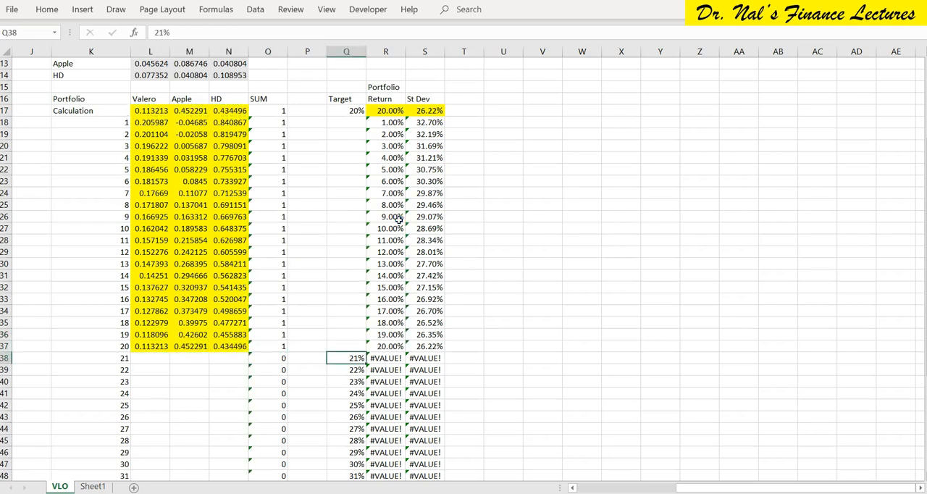
key("ctrl+Up")
key("ctrl+v")
key("Right")
key("Right")
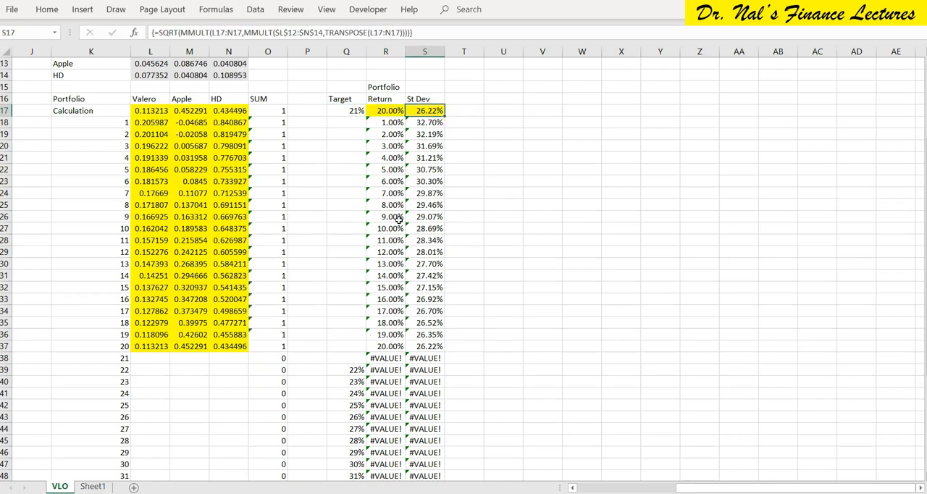
key("Return")
Copy the Calculation row's Valero, Apple and HD weights in L17:N17 to portfolio 21 at L38:N38.
key("Left")
key("Left")
key("Left")
key("Left")
key("Left")
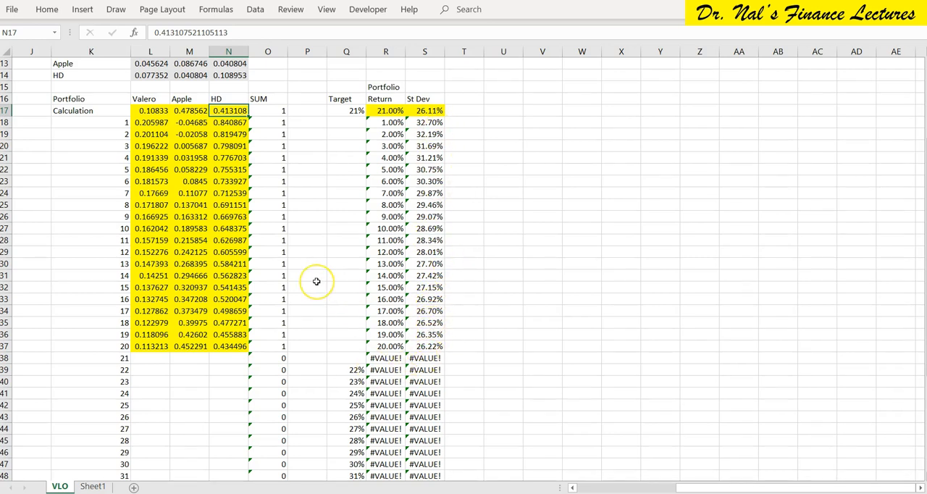
key("Left")
key("Left")
key("shift+Right")
key("shift+Right")
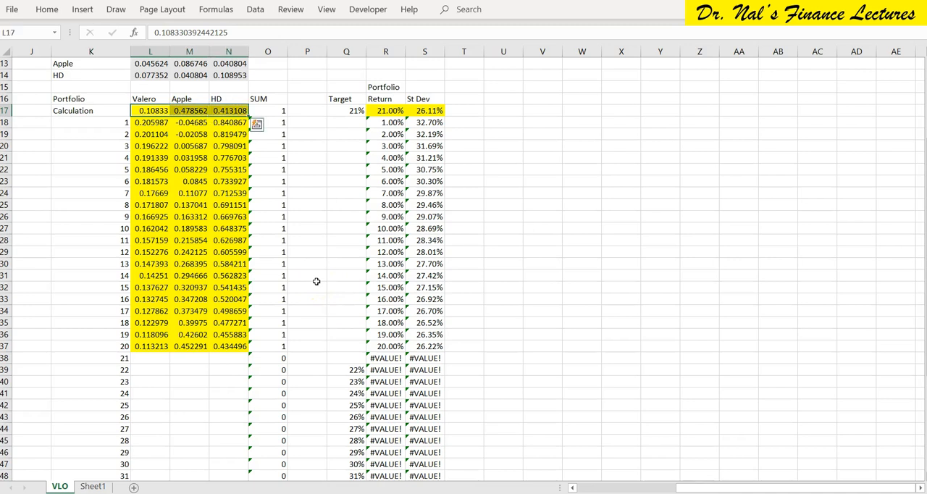
key("ctrl+c")
key("Down")
key("ctrl+Down")
key("Down")
key("ctrl+v")
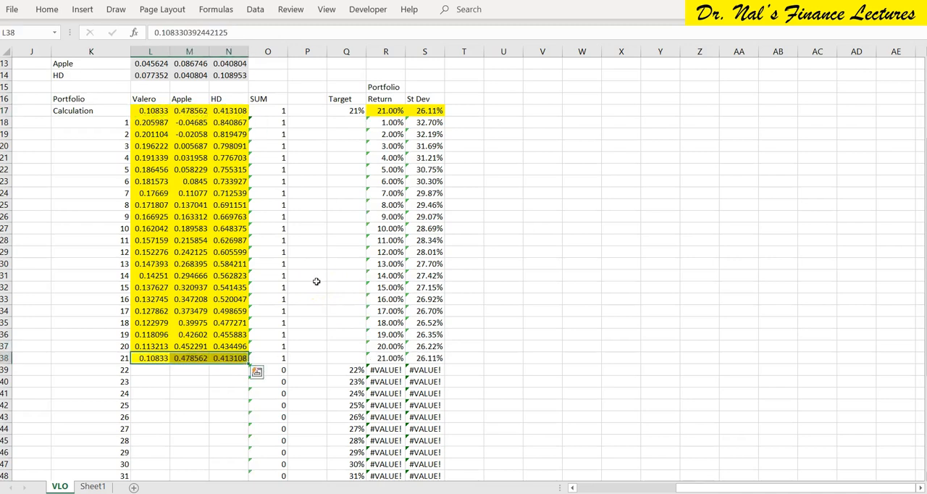
Move portfolio 22's 22% target from Q39 to the Calculation row's target cell Q17.
key("Right")
key("Right")
key("Right")
key("Right")
key("Right")
key("Down")
key("ctrl+c")
key("Up")
key("Up")
key("Up")
key("Up")
key("Up")
key("ctrl+Up")
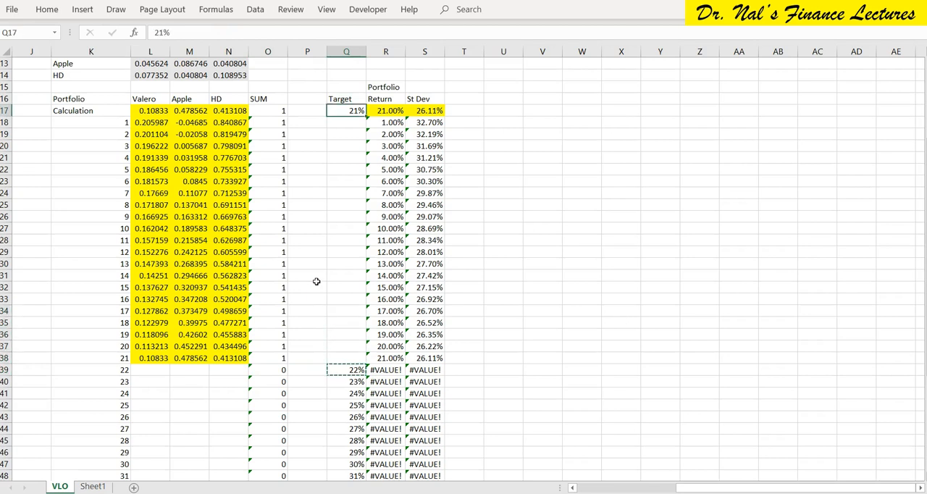
key("Return")
Run the recorded Macro10 from S17 for the 22% target and keep the Solver solution.
key("Right")
key("Right")
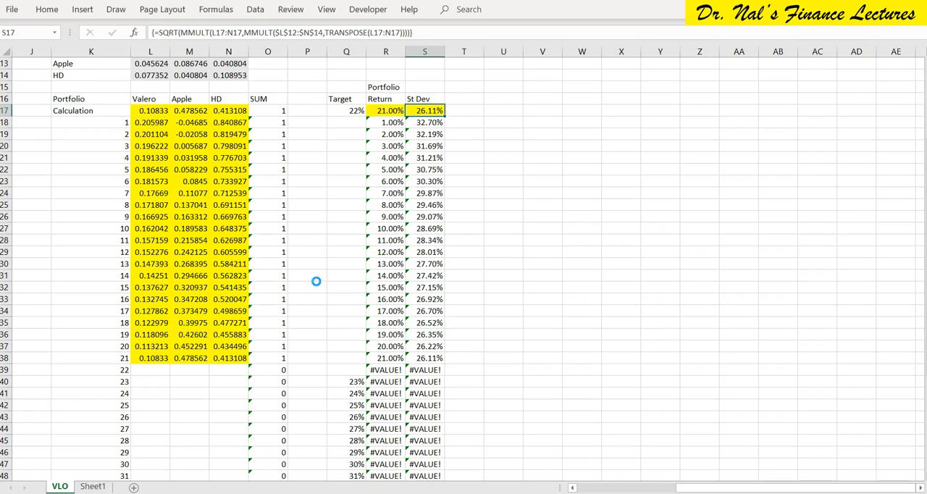
left_click(316, 279)
Copy the Calculation row's Valero, Apple and HD weights in L17:N17 to portfolio 22 at L39:N39.
key("Left")
key("Left")
key("Left")
key("Left")
key("Left")
key("Left")
key("Left")
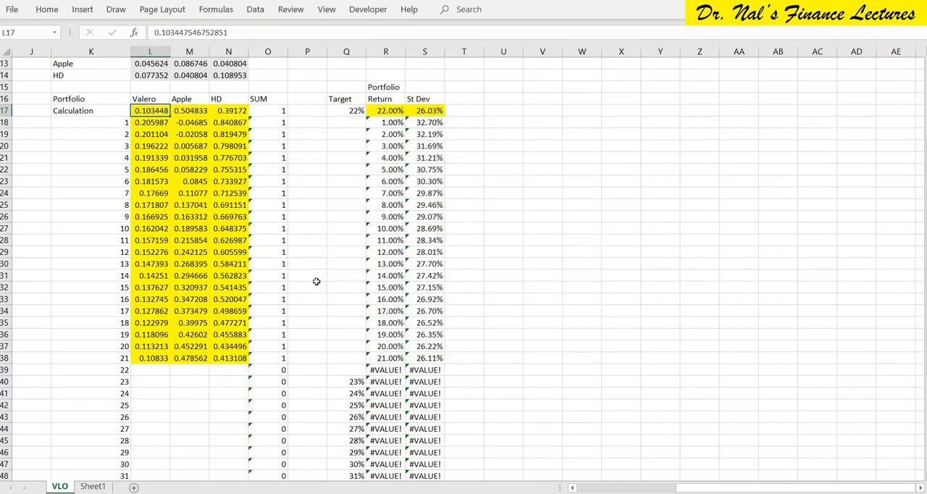
key("shift+Right")
key("shift+Right")
key("ctrl+c")
key("ctrl+Down")
key("Down")
key("ctrl+v")
Move portfolio 23's 23% target from Q40 to the Calculation row's target cell Q17.
key("Right")
key("Right")
key("Right")
key("Right")
key("Right")
key("Right")
key("Right")
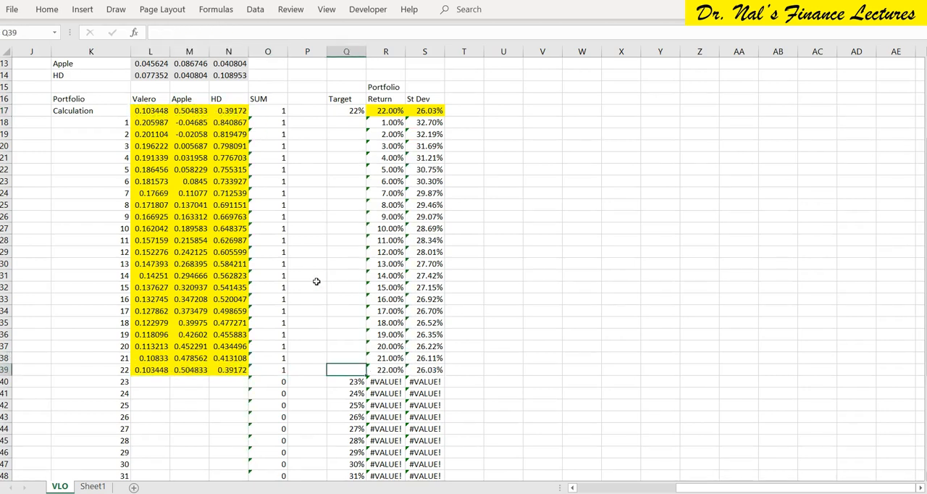
key("Left")
key("Left")
key("Down")
key("ctrl+Up")
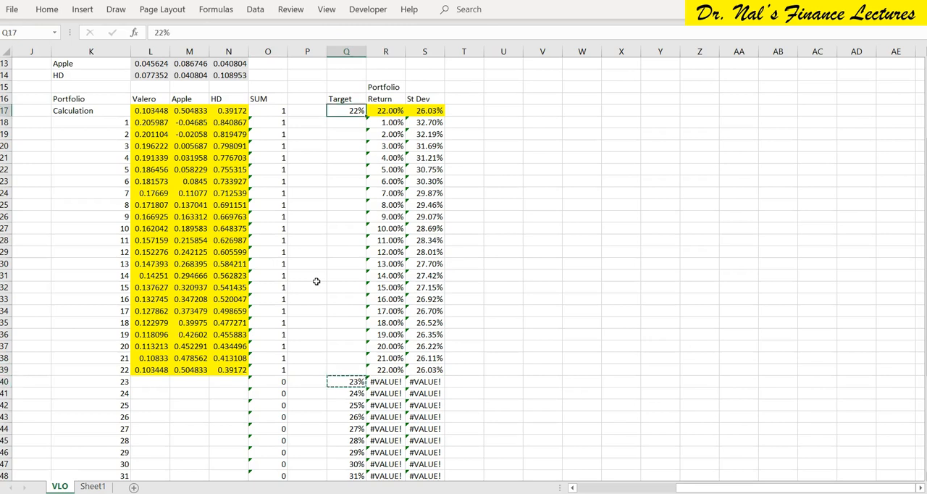
key("ctrl+v")
Run the recorded Macro10 from S17 for the 23% target and keep the Solver solution.
key("Right")
key("Right")
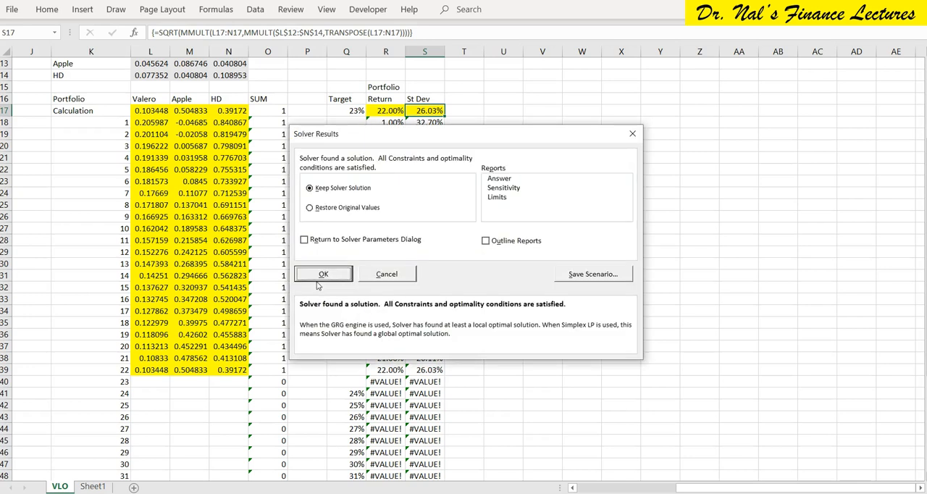
key("Return")
Copy the Calculation row's Valero, Apple and HD weights in L17:N17 to portfolio 23 at L40:N40.
key("Left")
key("Left")
key("Left")
key("Left")
key("Left")
key("Left")
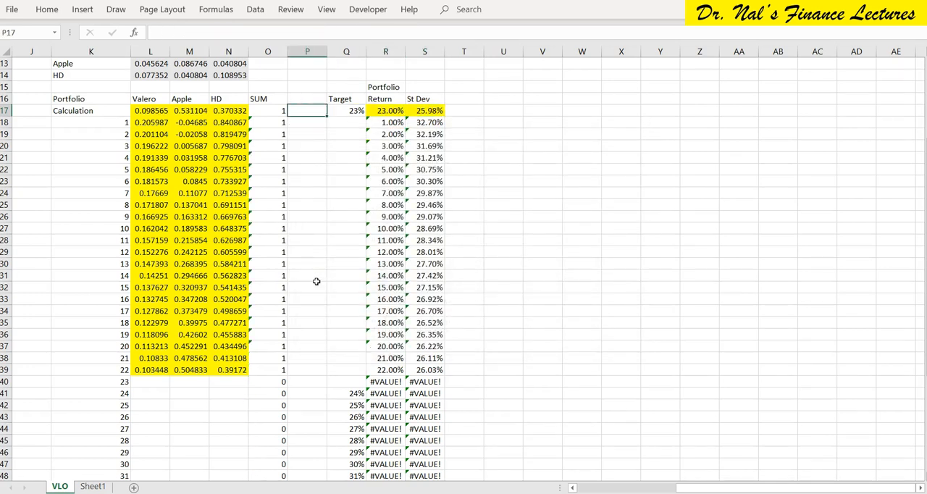
key("Left")
key("shift+Right")
key("shift+Right")
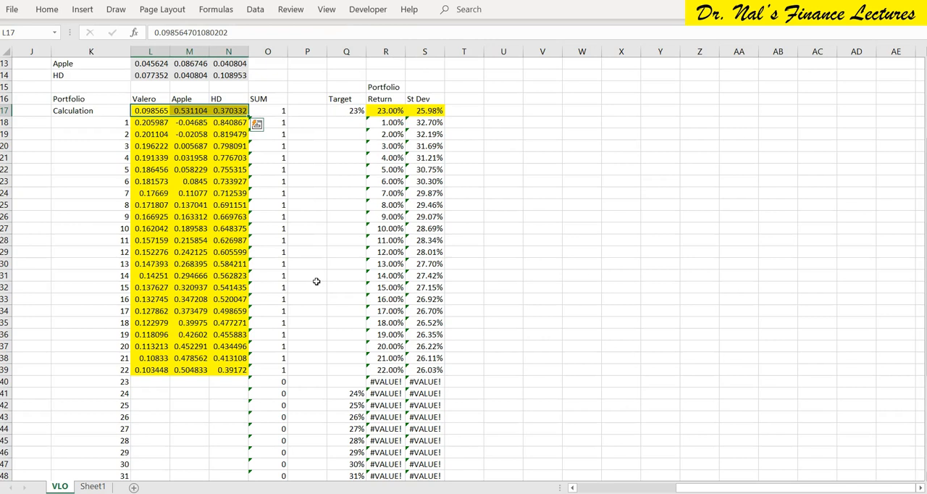
key("ctrl+c")
key("ctrl+Down")
key("Down")
key("ctrl+v")
Move portfolio 24's 24% target from Q41 to the Calculation row's target cell Q17.
key("Right")
key("Right")
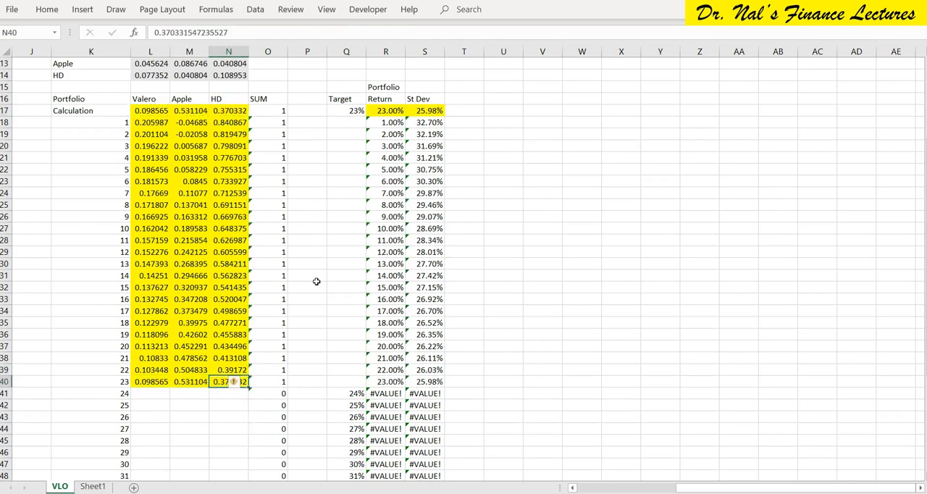
key("Right")
key("Right")
key("Right")
key("Down")
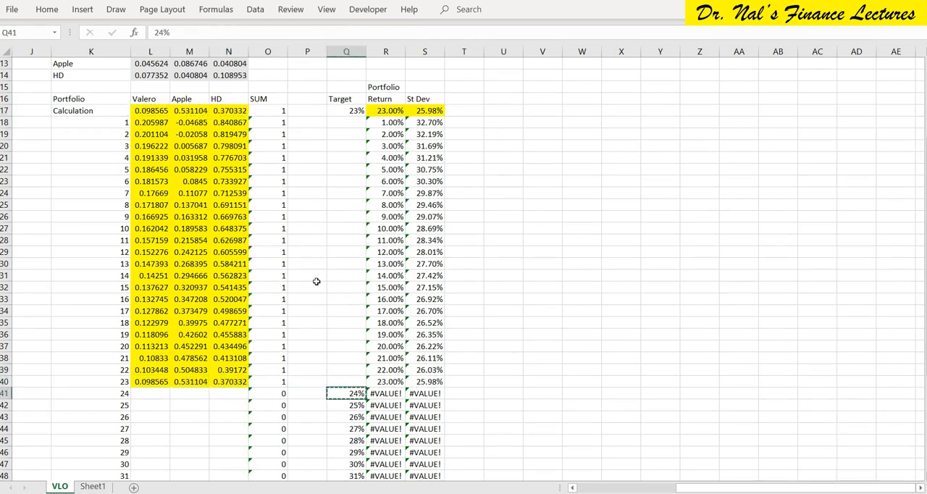
key("ctrl+Up")
key("ctrl+v")
Run the recorded Macro10 from S17 for the 24% target and keep the Solver solution.
key("Right")
key("Right")
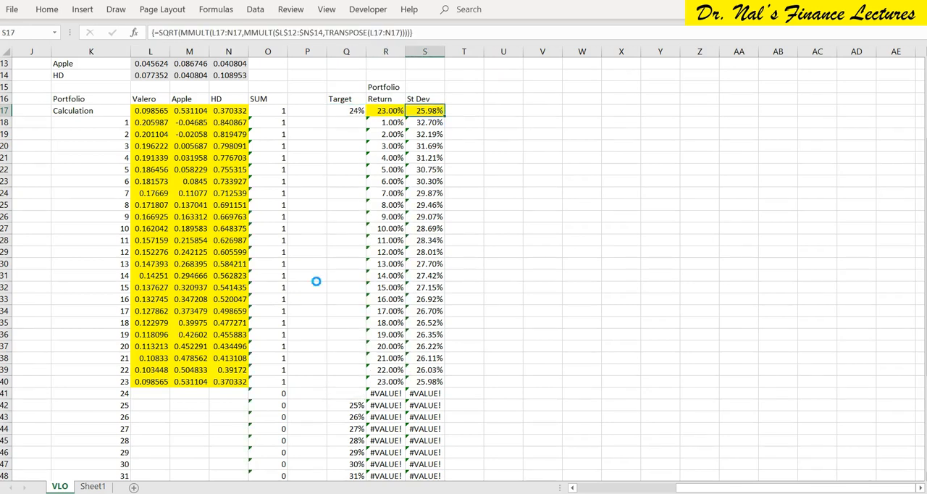
left_click(316, 282)
Copy the Calculation row's Valero, Apple and HD weights in L17:N17 to portfolio 24 at L41:N41.
key("Left")
key("Left")
key("Left")
key("Left")
key("Left")
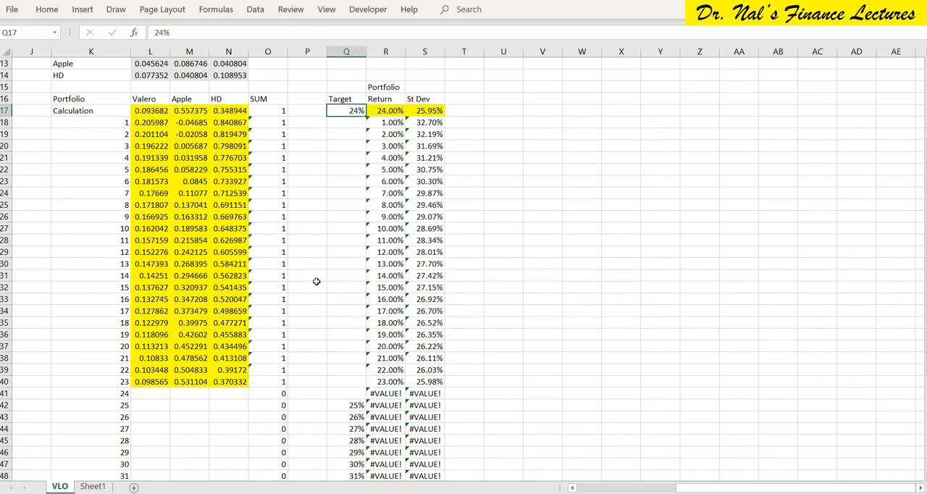
key("Left")
key("Left")
key("shift+Right")
key("shift+Right")
key("ctrl+c")
key("ctrl+Down")
key("Down")
key("Return")
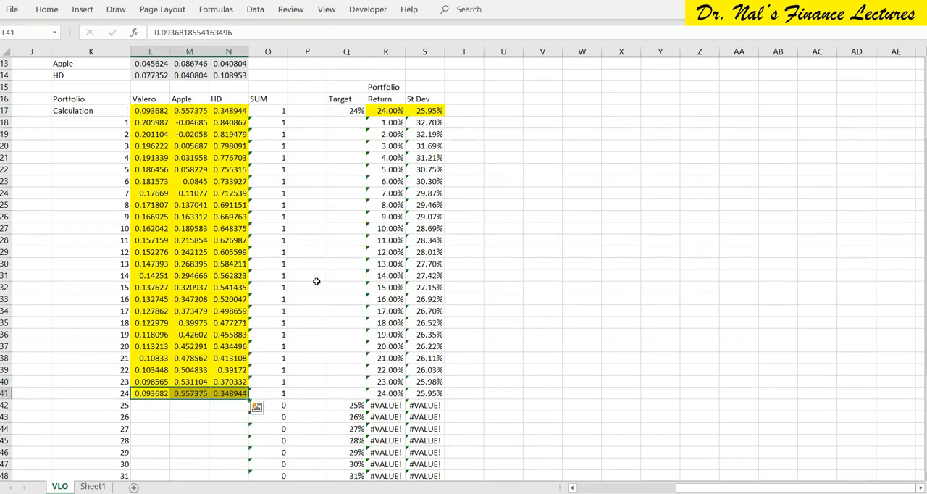
Review how the standard deviation changes with the portfolio return across portfolios 1 to 24.
key("Right")
key("Right")
key("Right")
key("Right")
key("Right")
key("Right")
key("Right")
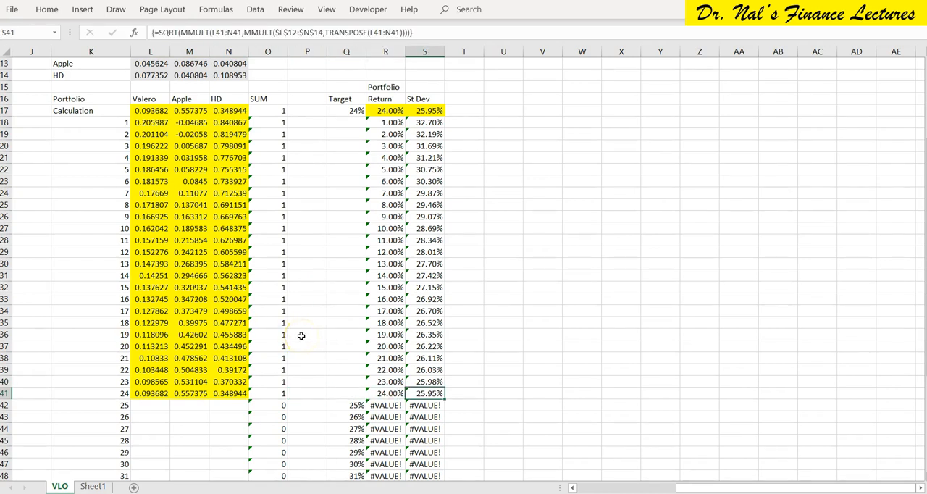
scroll(301, 335, "down", 1)
scroll(301, 335, "up", 2)
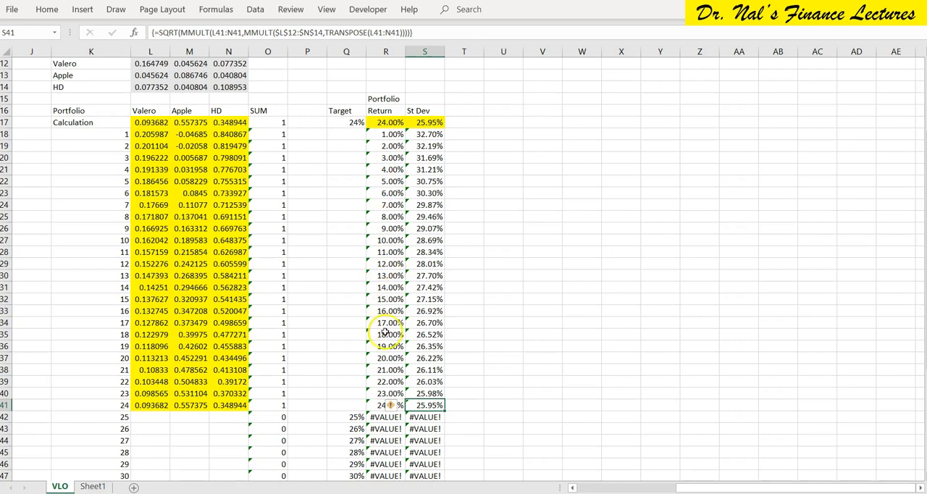
scroll(386, 332, "down", 6)
scroll(387, 329, "up", 4)
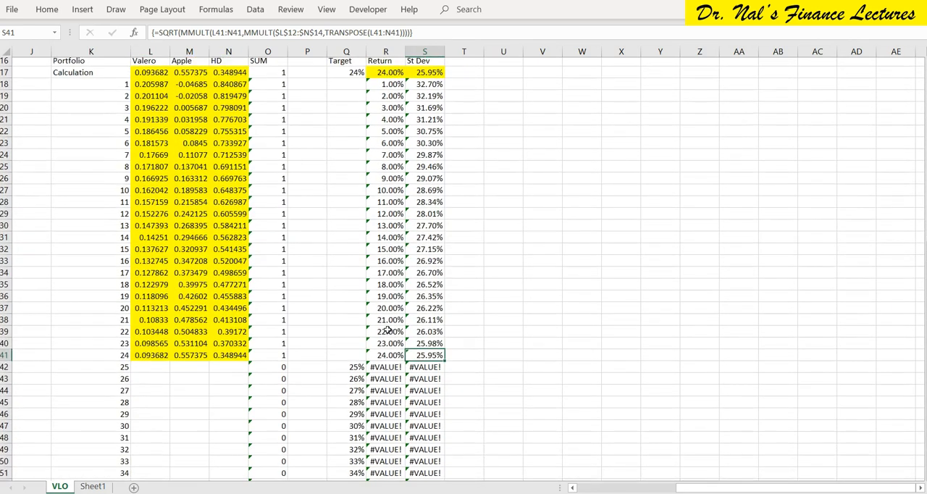
Examine Apple's annual return and standard deviation in M3:M4 alongside its weights in the solved portfolios.
scroll(435, 141, "up", 2)
scroll(391, 156, "up", 3)
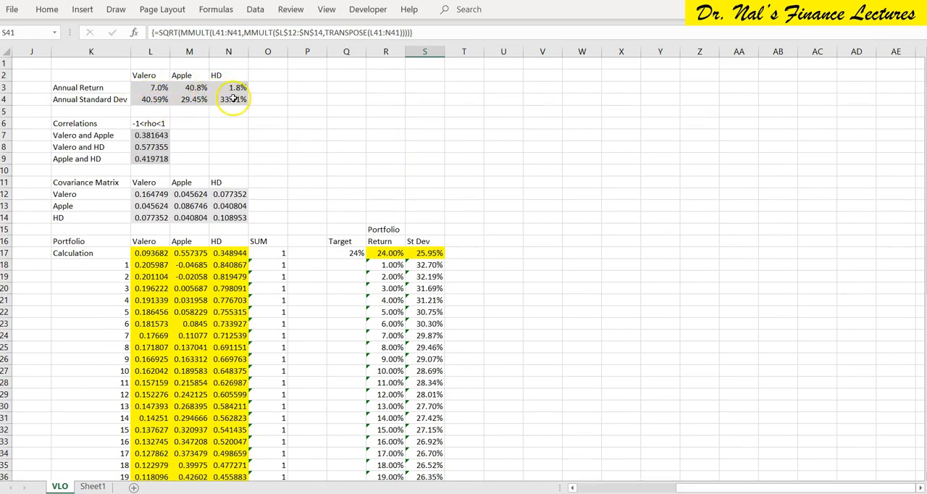
left_click(192, 89)
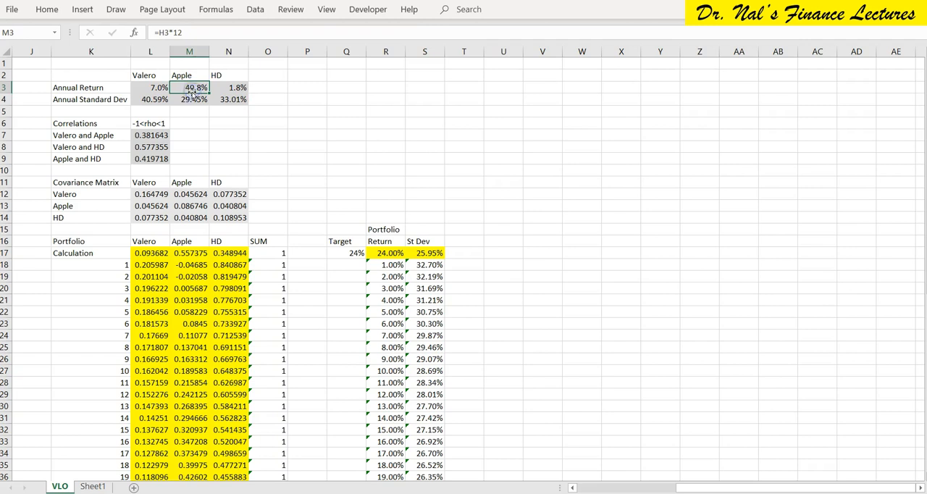
left_click(190, 100)
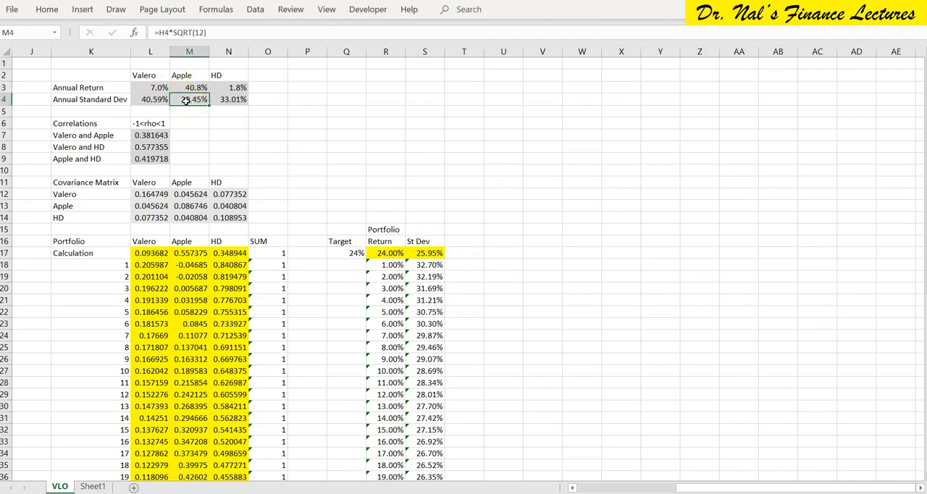
left_click(187, 88)
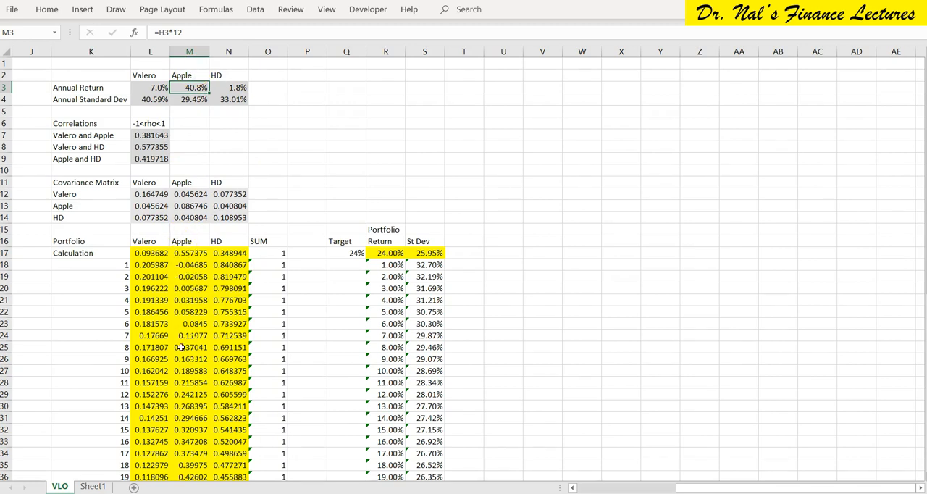
scroll(181, 347, "down", 5)
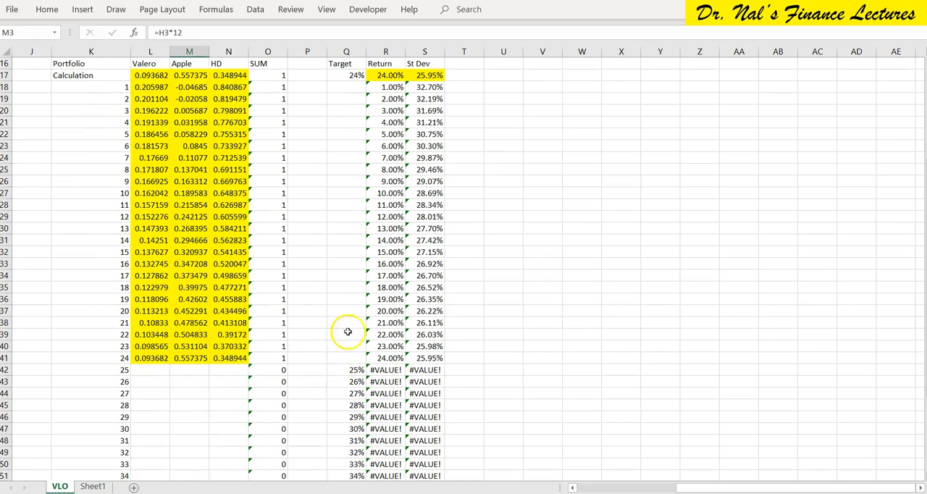
left_click(188, 312)
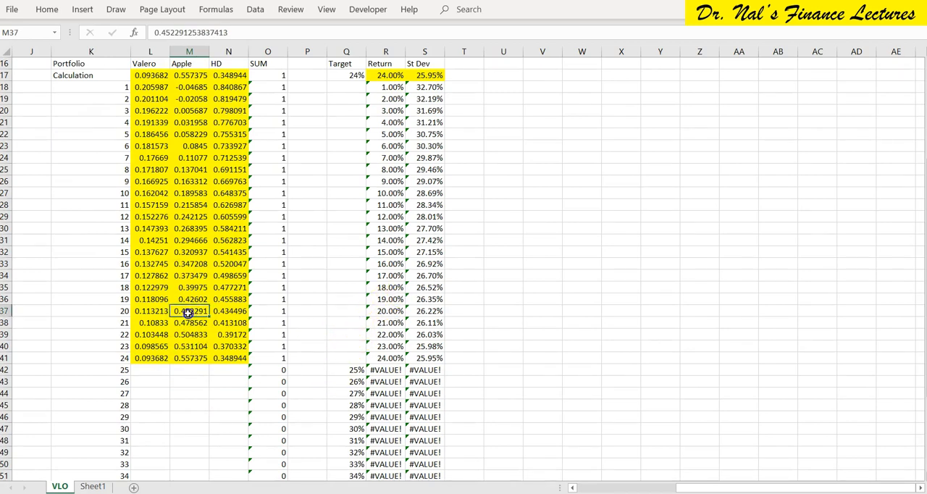
Move the 25% target return from Q42 into the Calculation row's target cell Q17.
left_click(185, 335)
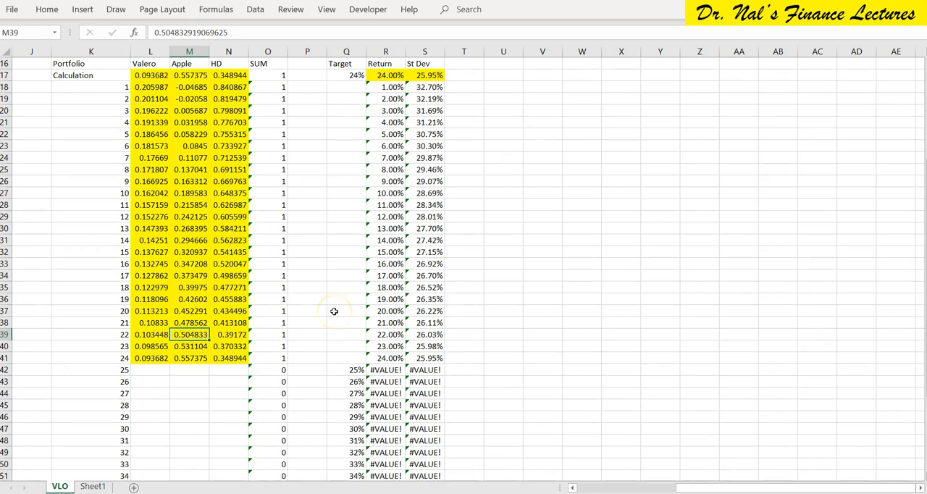
scroll(334, 311, "down", 3)
scroll(334, 311, "up", 2)
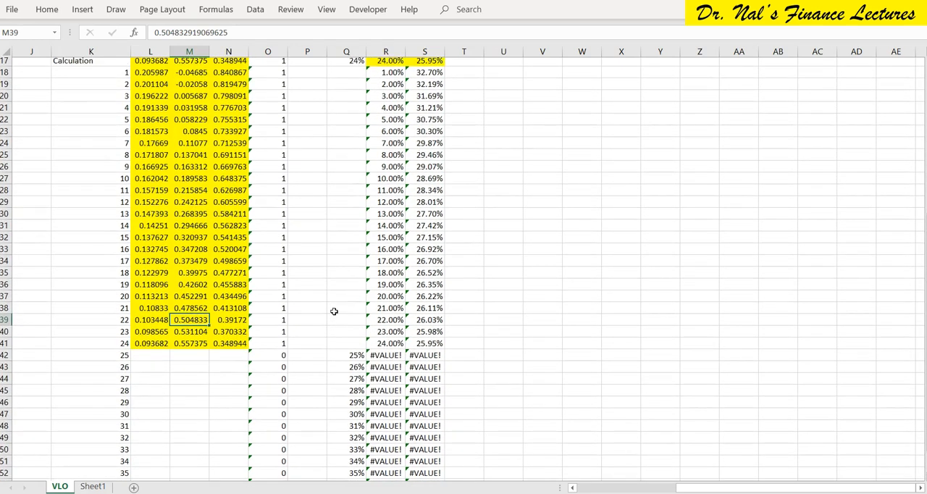
left_click(349, 359)
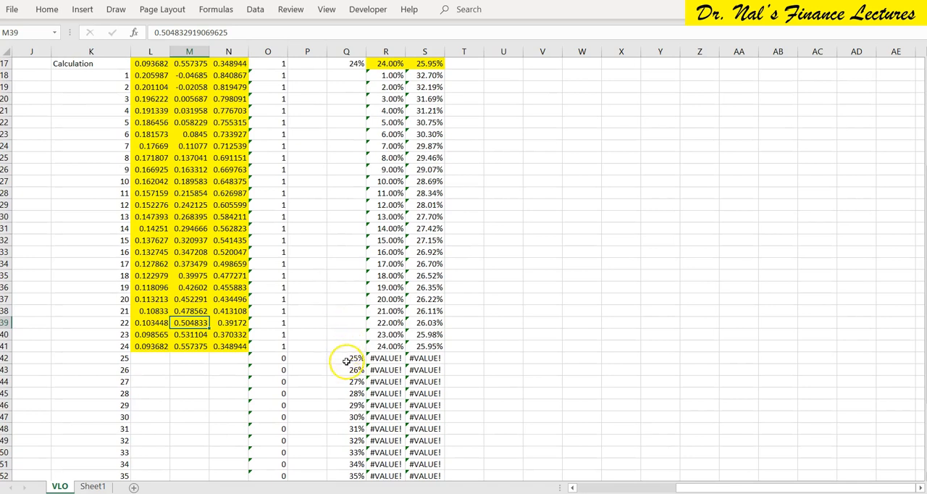
key("ctrl+Up")
type("25%")
Run the recorded Macro10 from S17 for the 25% target and keep the Solver solution.
key("Right")
key("Right")
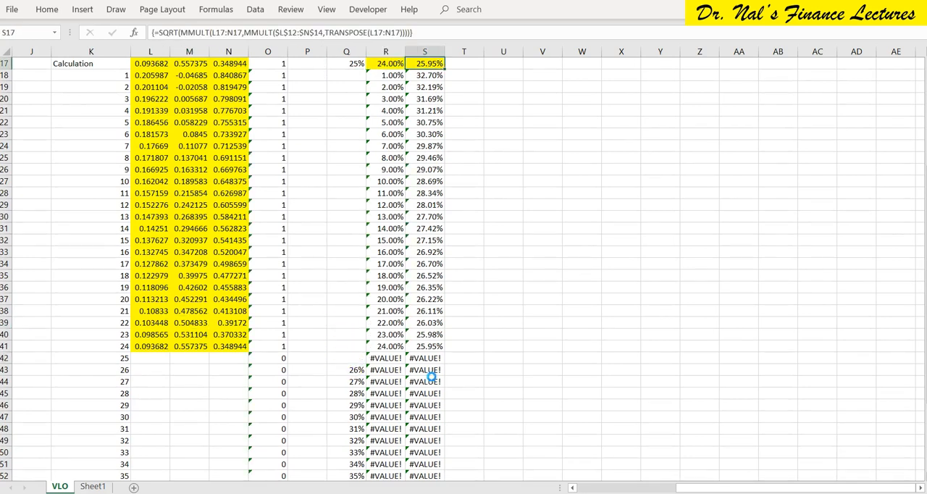
key("Return")
Copy the Calculation row's Valero, Apple and HD weights in L17:N17 to portfolio 25 at L42:N42.
key("Left")
key("Left")
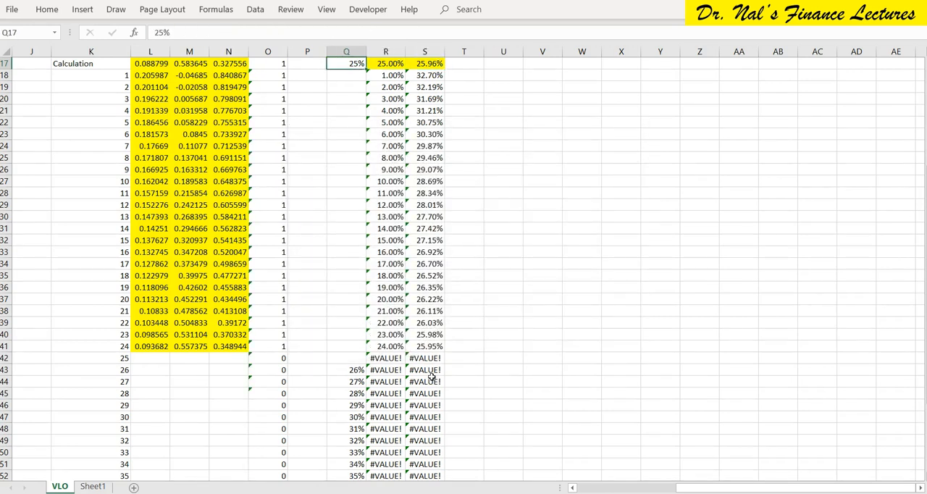
key("Left")
key("Left")
key("Left")
key("Left")
key("Left")
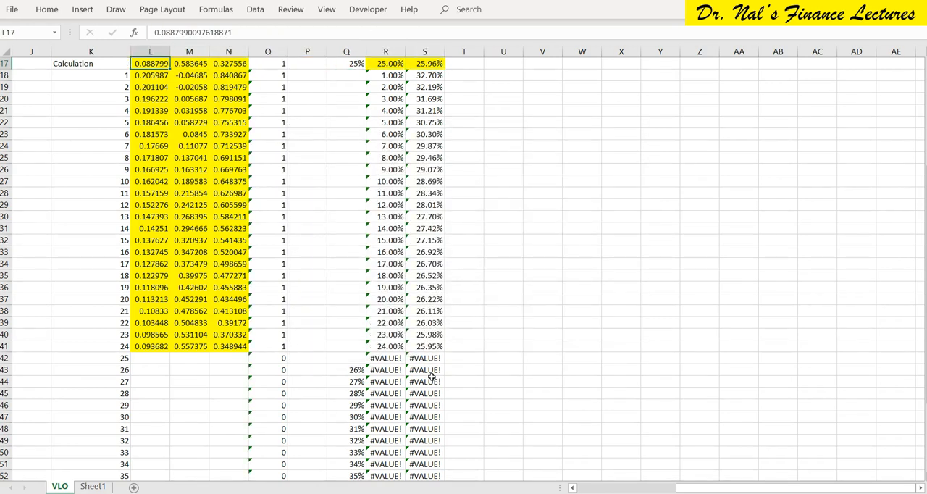
key("shift+Right")
key("shift+Right")
key("ctrl+c")
key("ctrl+Down")
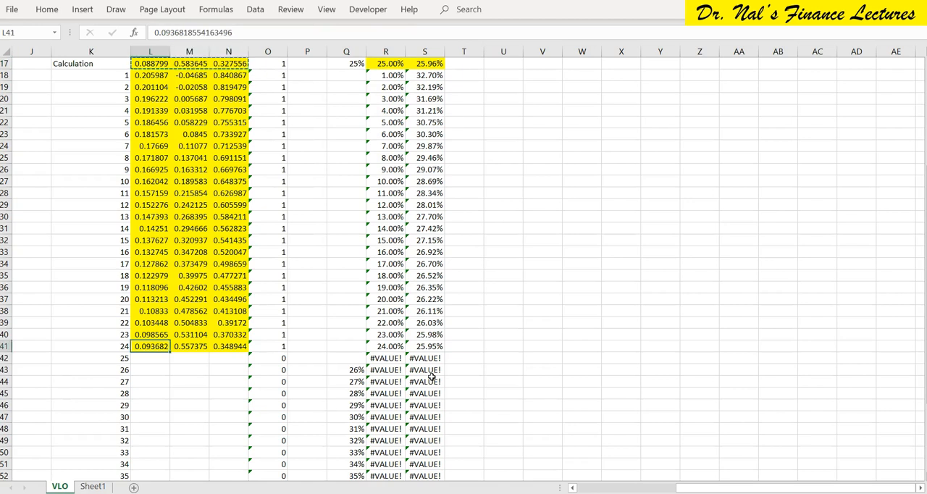
key("Down")
key("ctrl+v")
key("Escape")
key("Right")
key("Right")
key("Right")
key("Right")
key("Right")
key("Right")
key("Right")
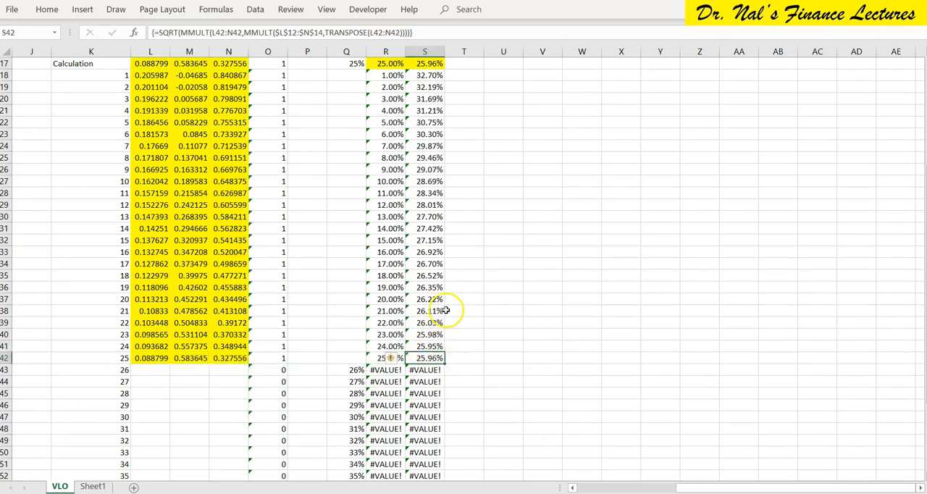
scroll(447, 310, "down", 3)
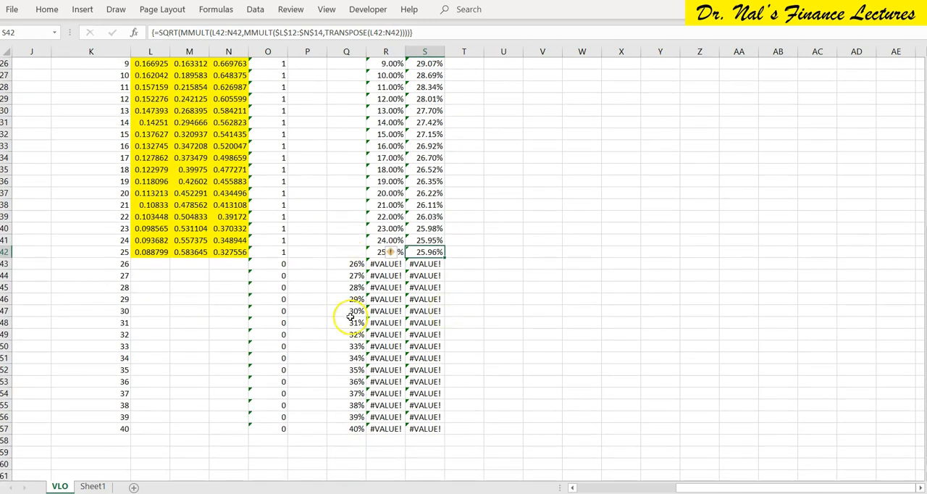
scroll(406, 307, "up", 3)
scroll(405, 307, "up", 2)
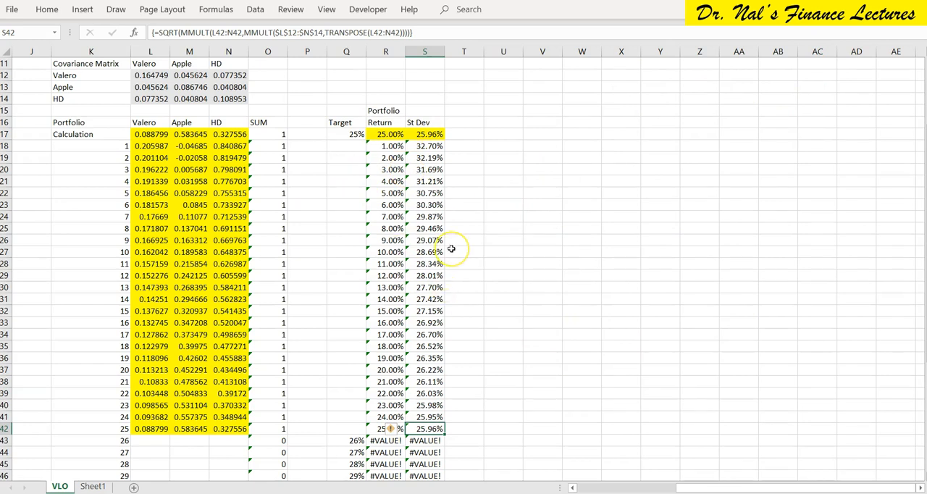
left_click(84, 11)
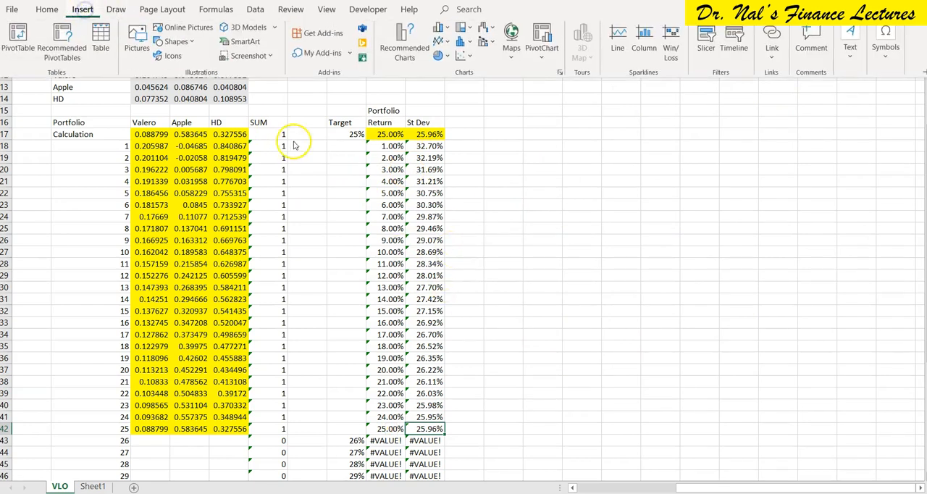
left_click(449, 42)
left_click(450, 42)
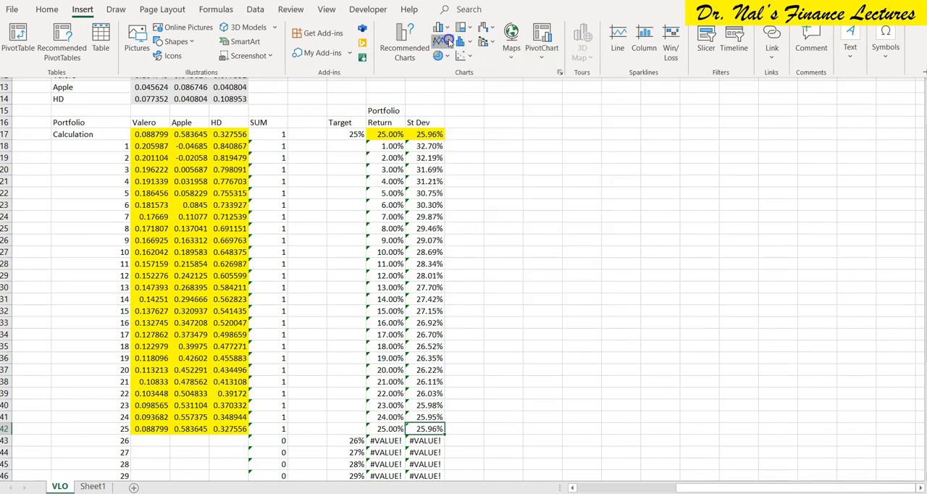
left_click(473, 60)
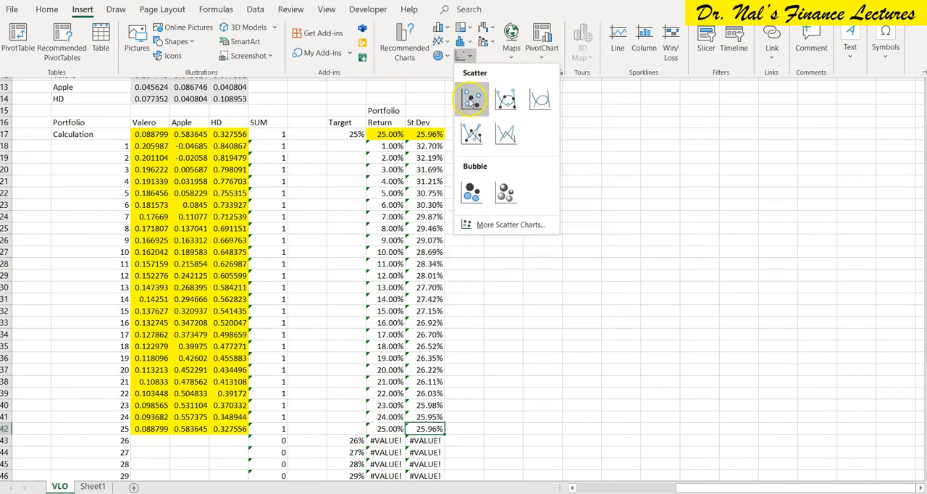
left_click(665, 162)
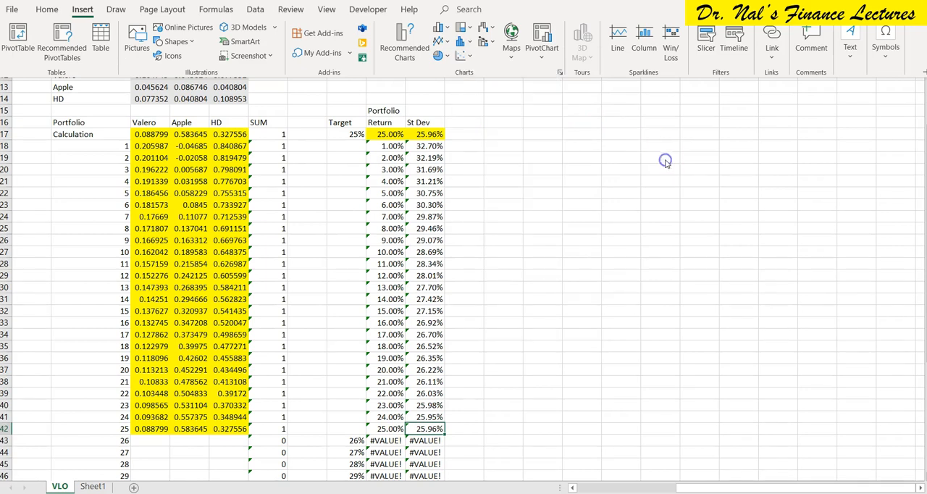
left_click(666, 162)
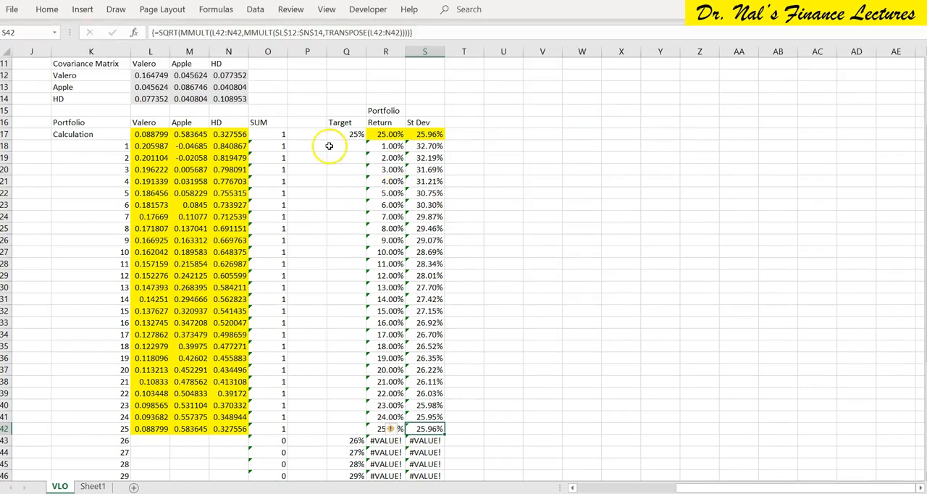
left_click(370, 9)
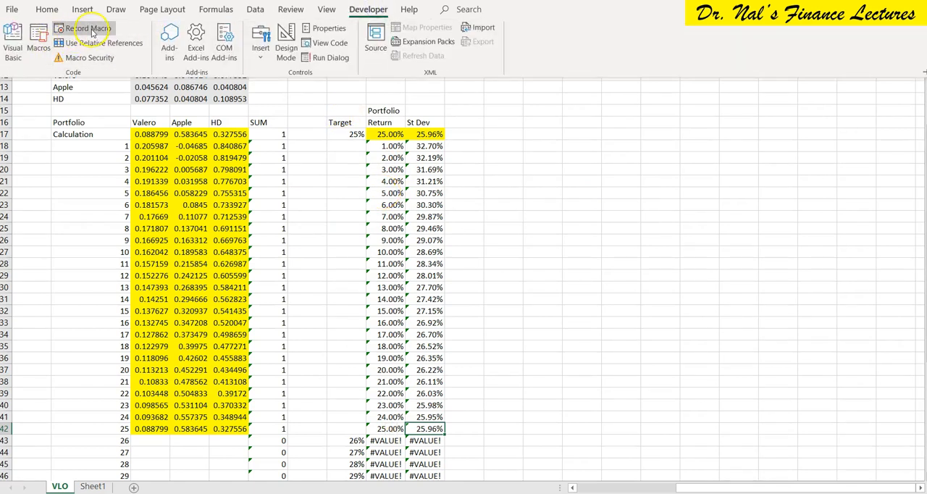
left_click(528, 190)
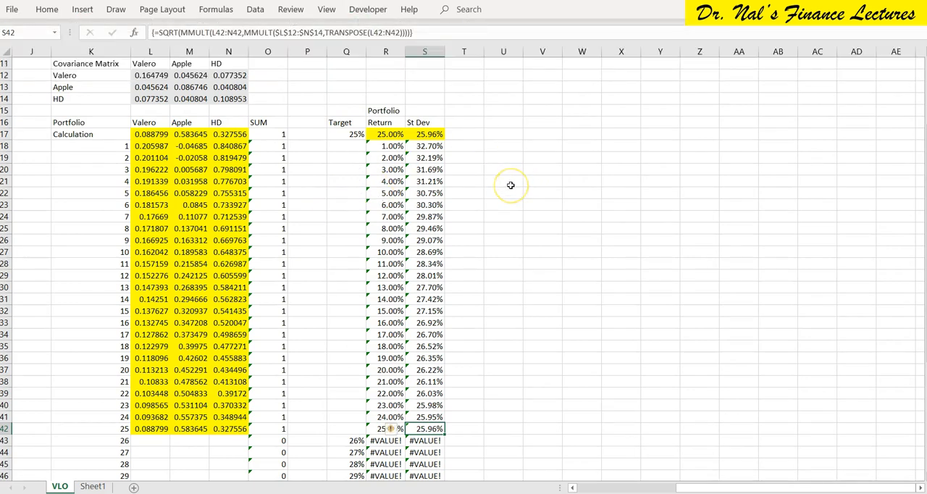